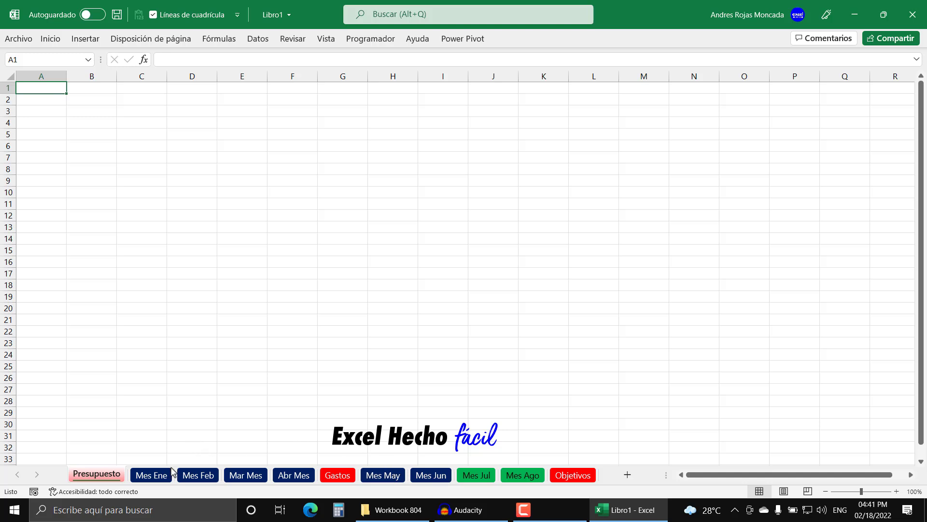
- Flip through the sheet tabs from Mes Ene to Mes Ago
click(156, 474)
click(194, 474)
click(244, 474)
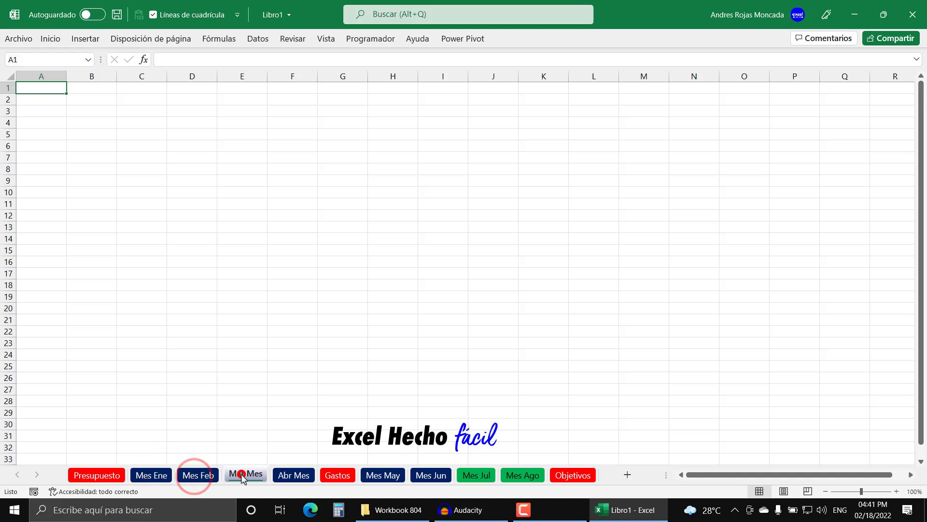
click(291, 475)
click(368, 473)
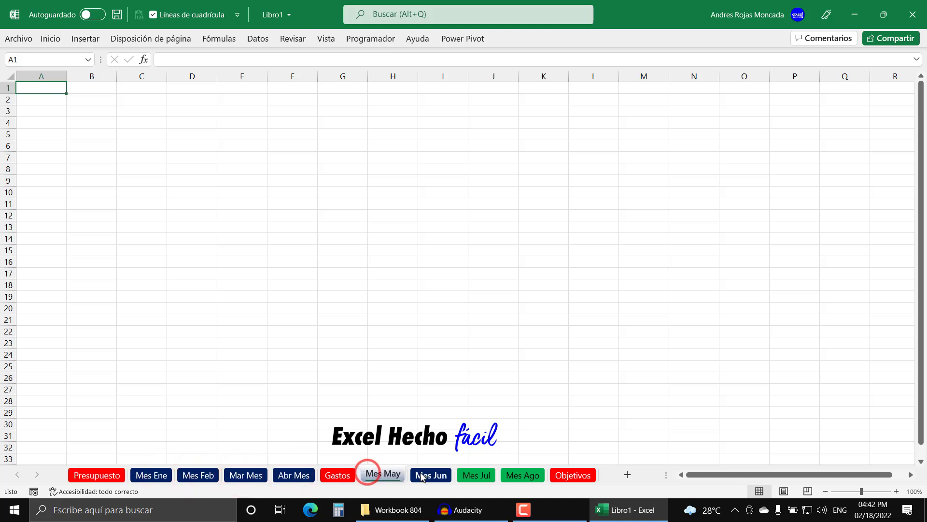
click(429, 475)
click(462, 473)
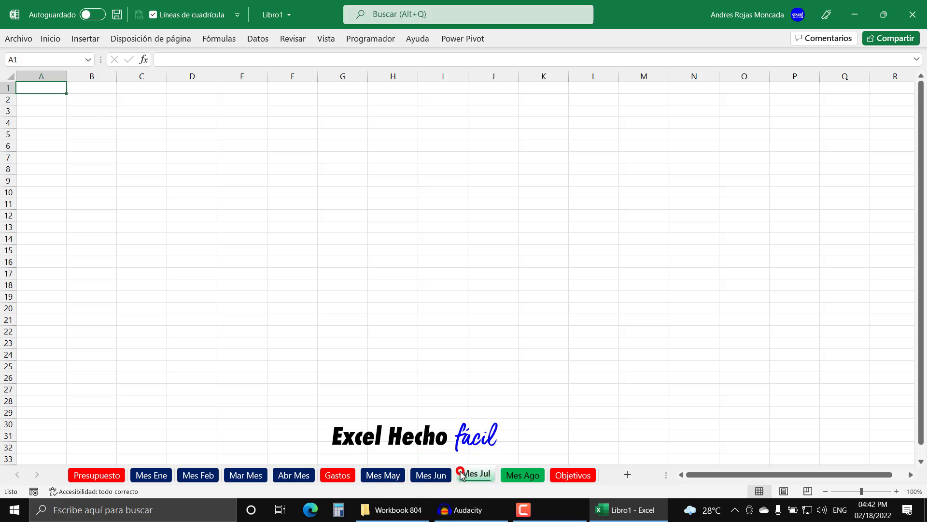
click(522, 474)
- Step back through the tabs from Mes Ago to Mes Ene
click(491, 475)
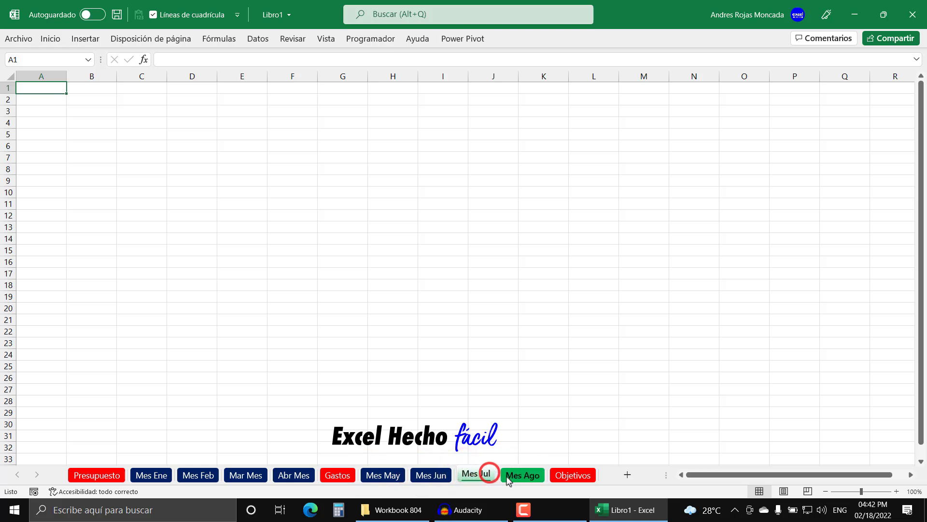
click(521, 475)
click(472, 476)
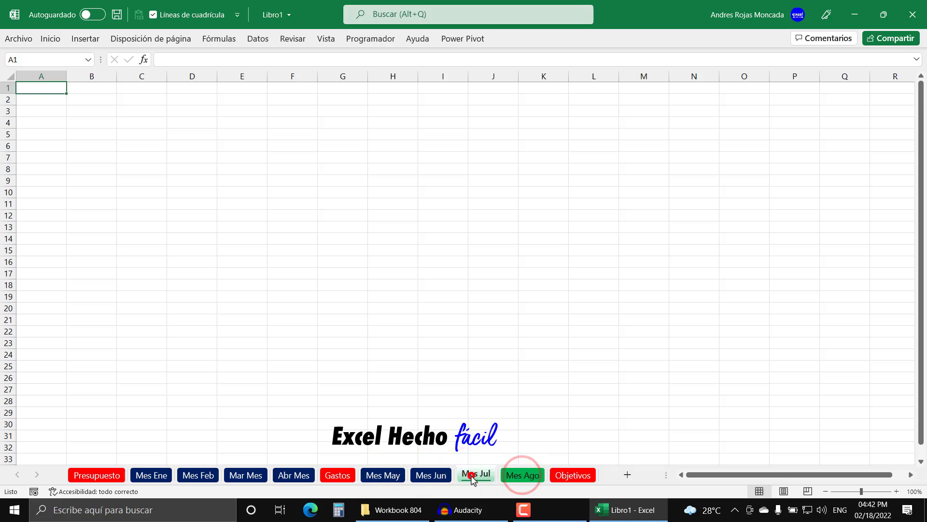
click(430, 475)
click(398, 476)
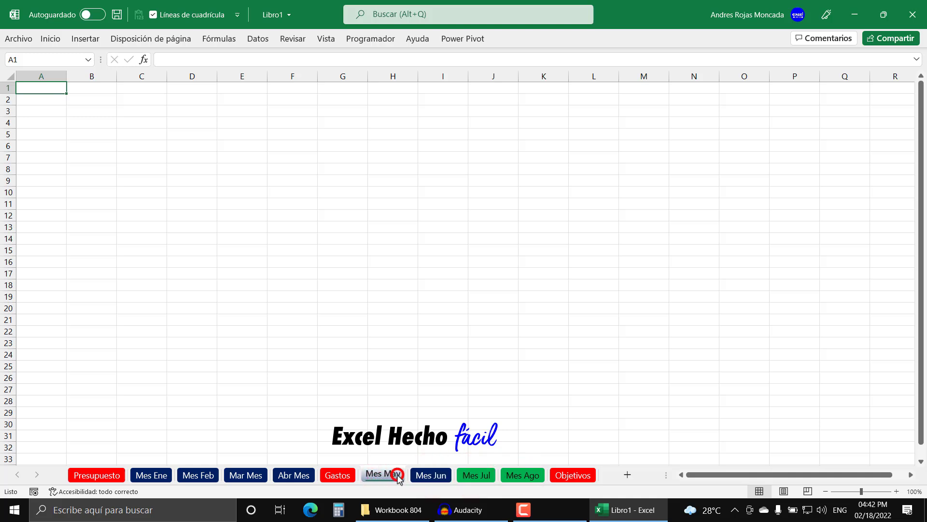
click(149, 476)
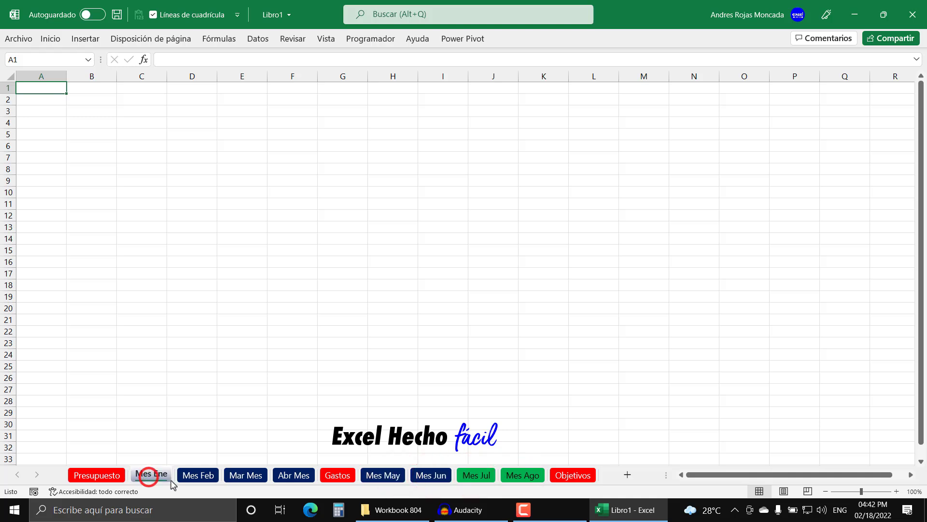
- Group Mes Ene through Abr Mes plus Mes May and Mes Jun, excluding Gastos
shift+click(309, 475)
shift+click(377, 478)
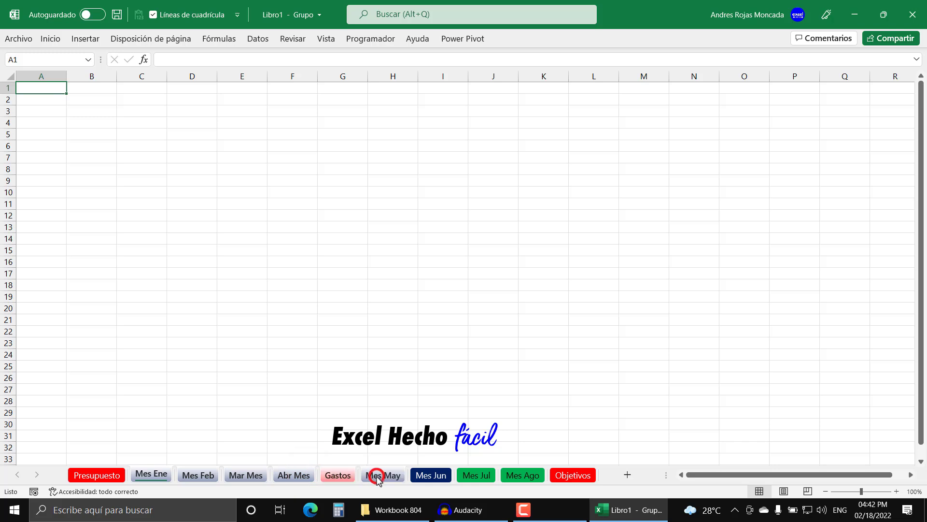
shift+click(414, 474)
ctrl+click(337, 475)
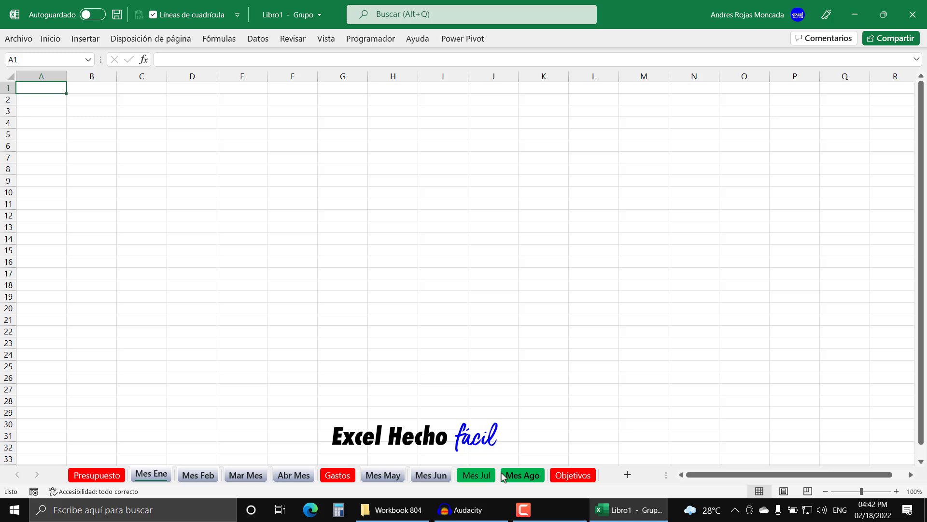
- Ungroup the sheets with Desagrupar hojas, then walk back through the tabs to Presupuesto
right_click(423, 476)
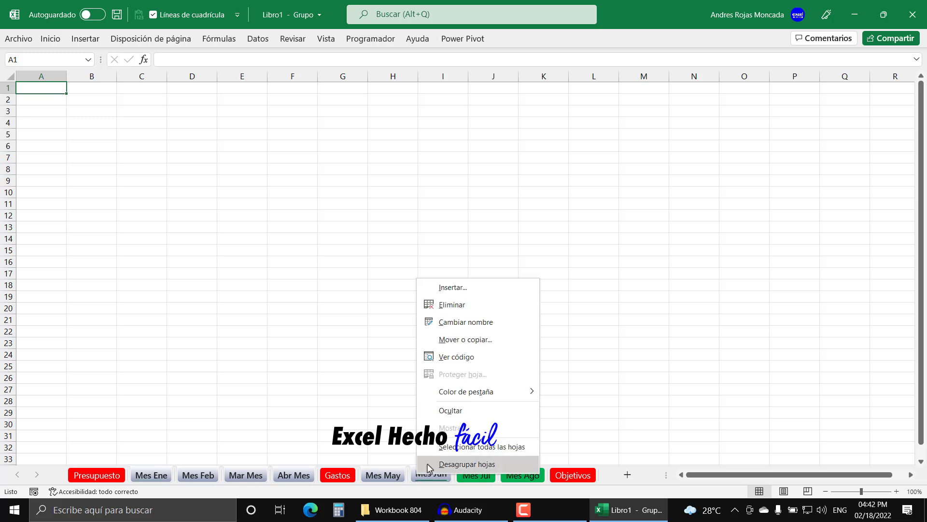
click(428, 464)
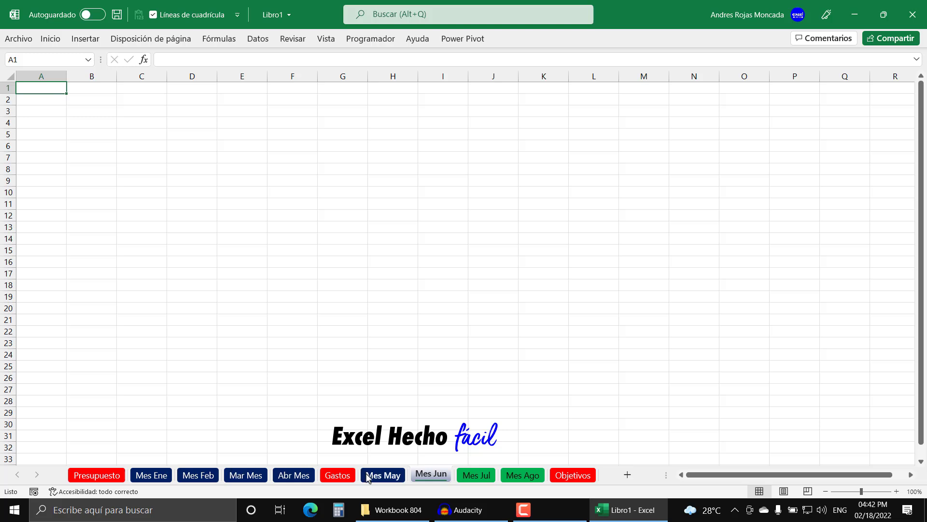
click(381, 474)
click(337, 475)
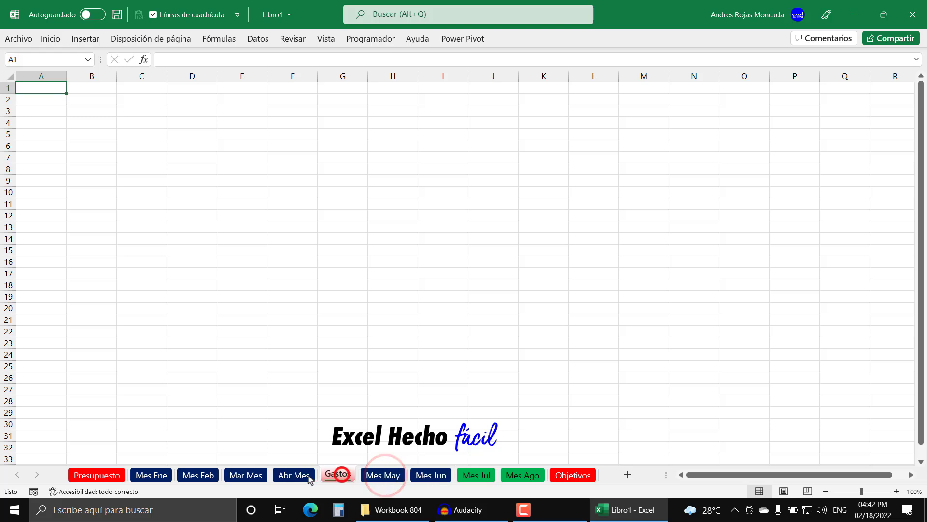
click(295, 474)
click(246, 475)
click(198, 474)
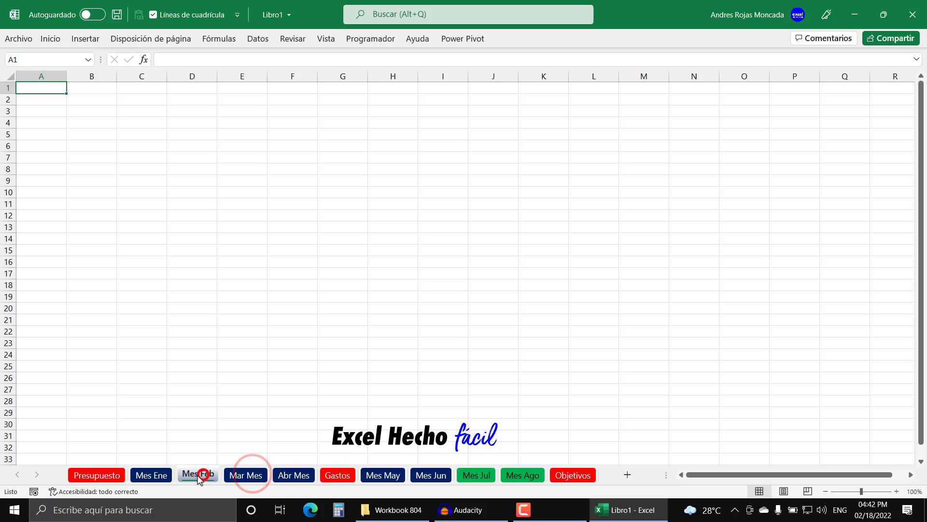
click(148, 475)
click(96, 474)
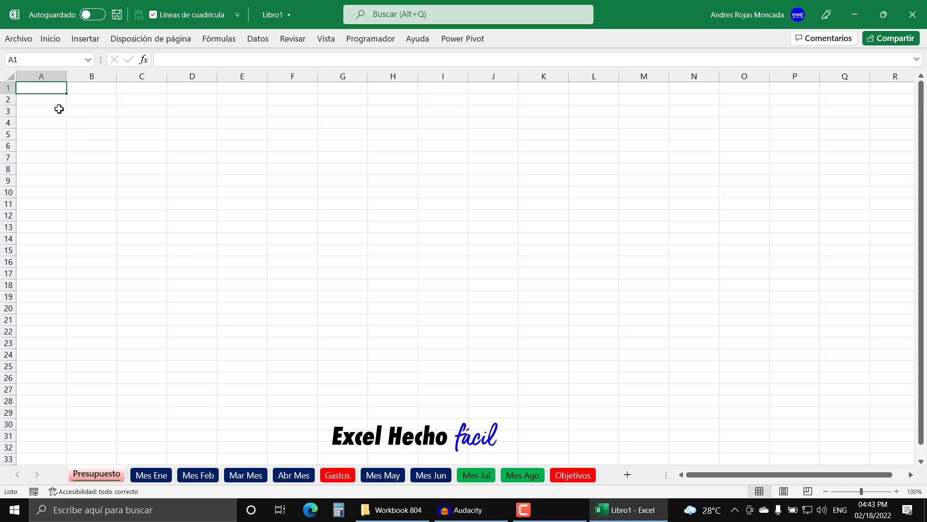
- Save the workbook to Escritorio as a Libro de Excel habilitado para macros
click(24, 39)
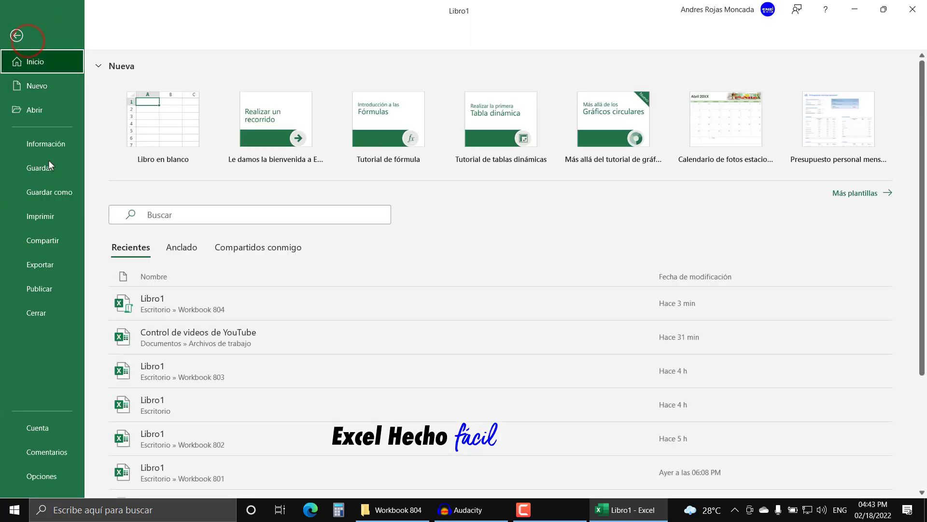
click(45, 192)
click(144, 279)
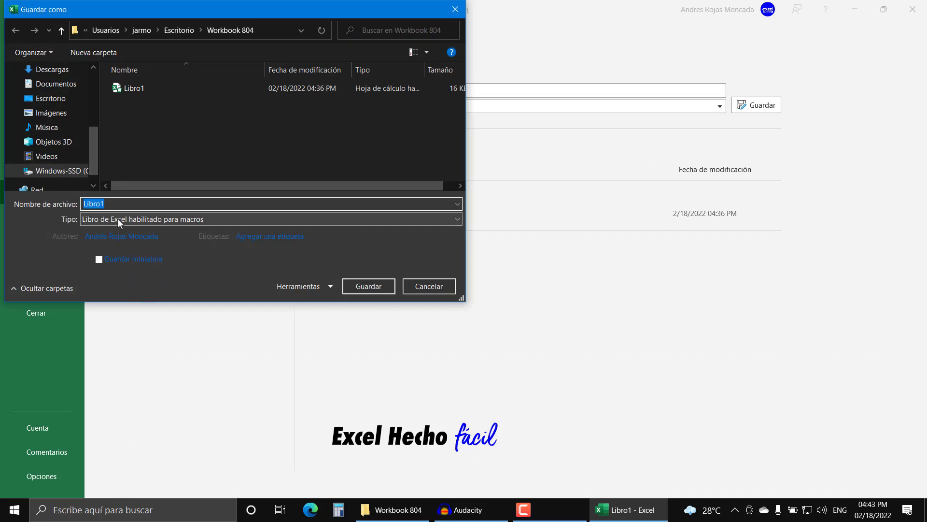
mouse_move(51, 113)
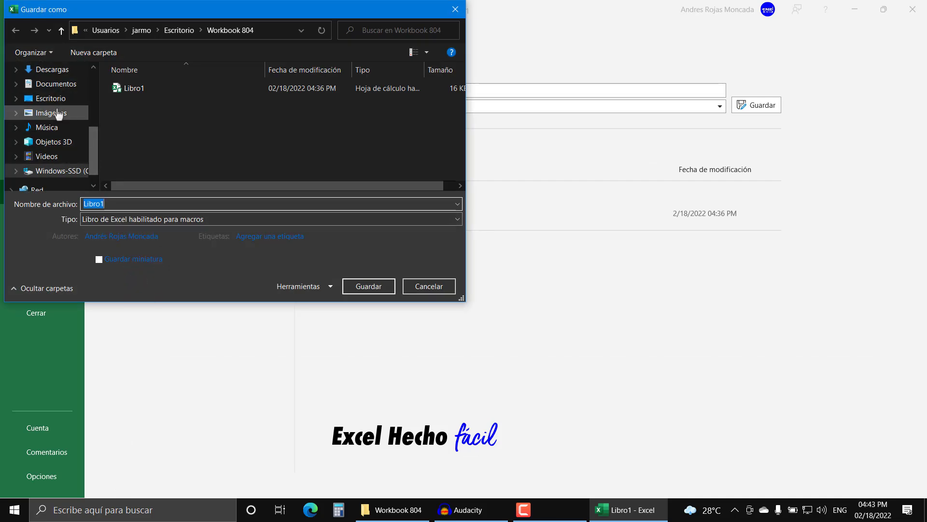
click(57, 98)
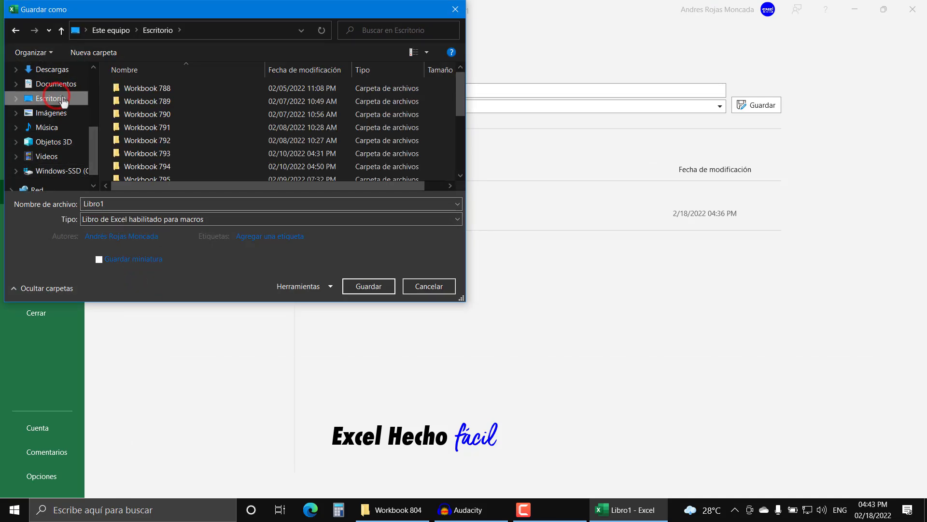
click(118, 219)
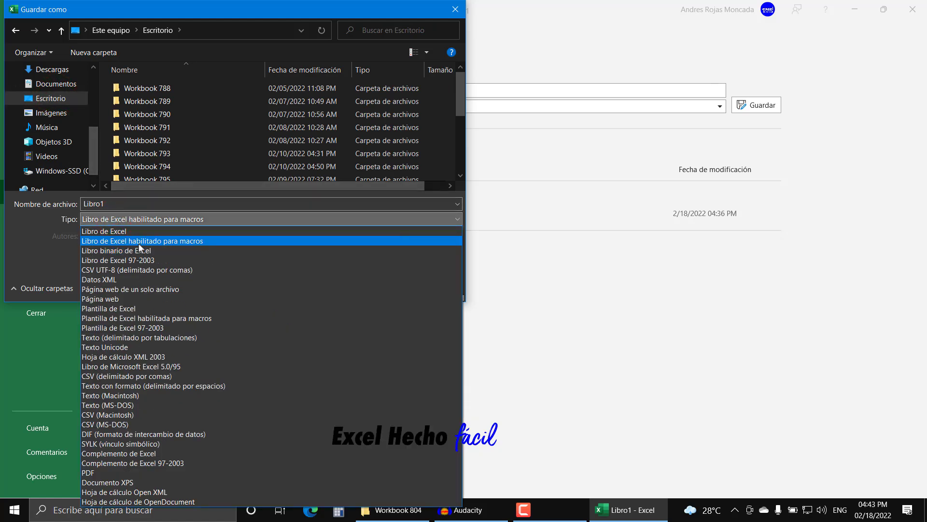
click(175, 242)
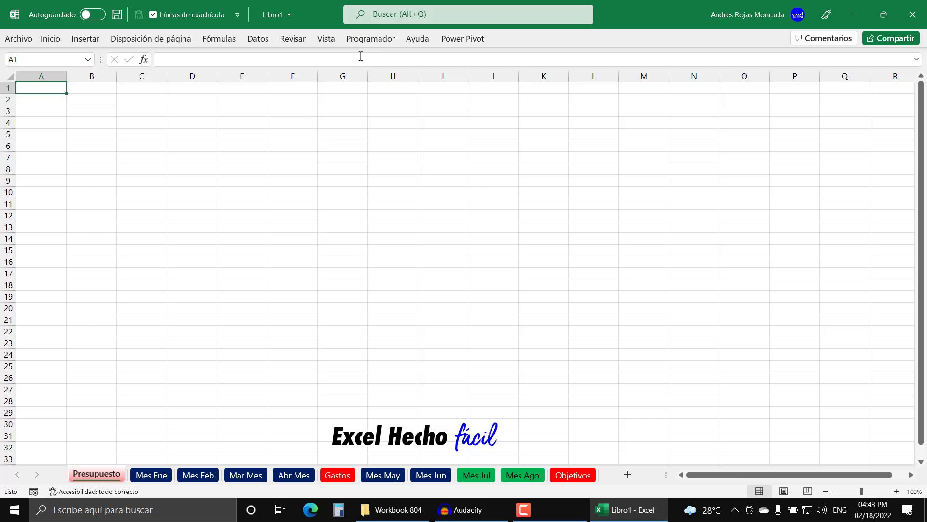
click(365, 39)
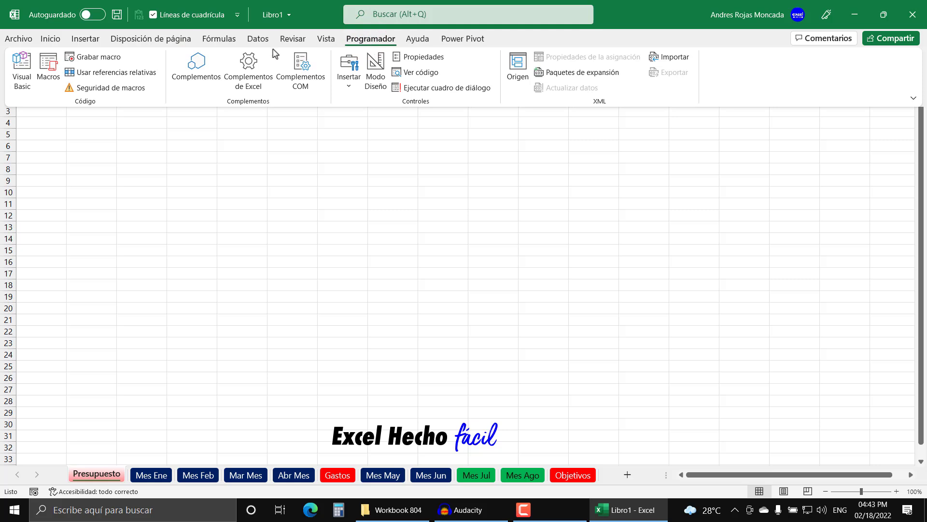
click(48, 93)
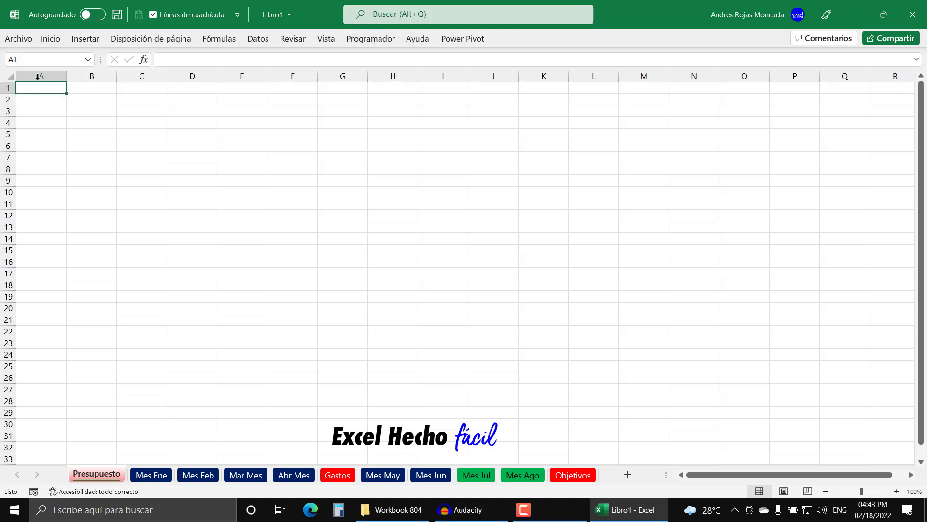
click(24, 38)
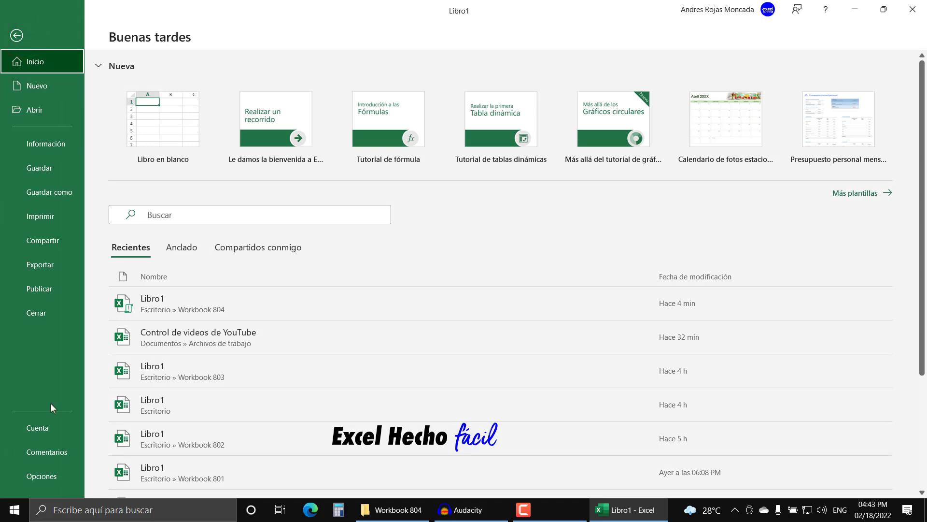
click(44, 474)
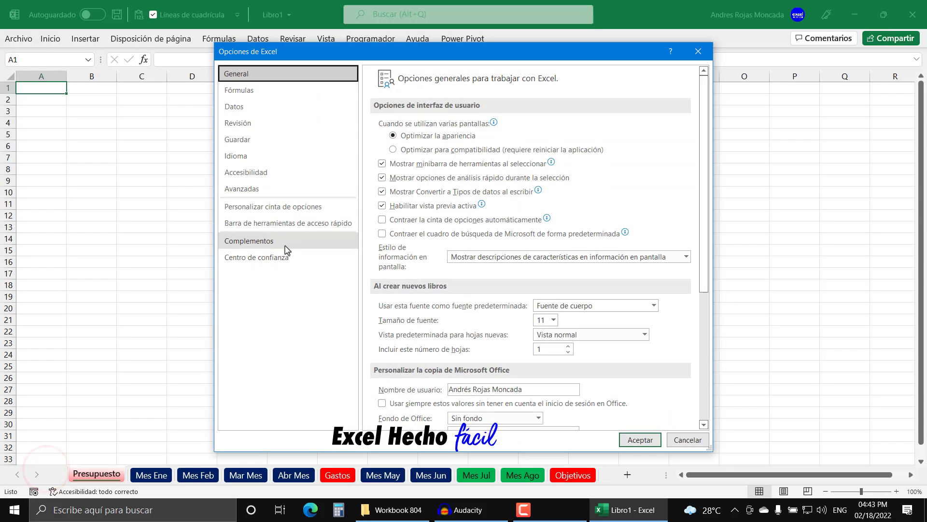
click(282, 207)
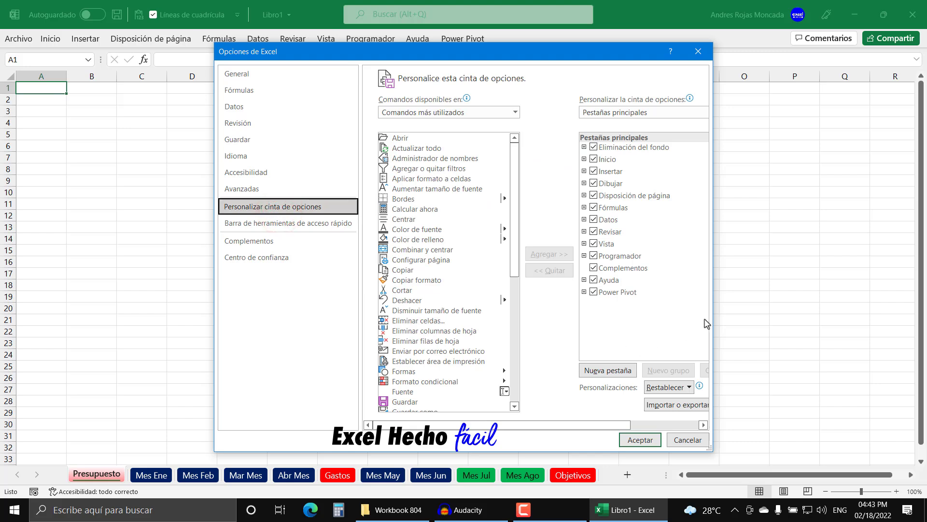
drag(713, 311, 765, 312)
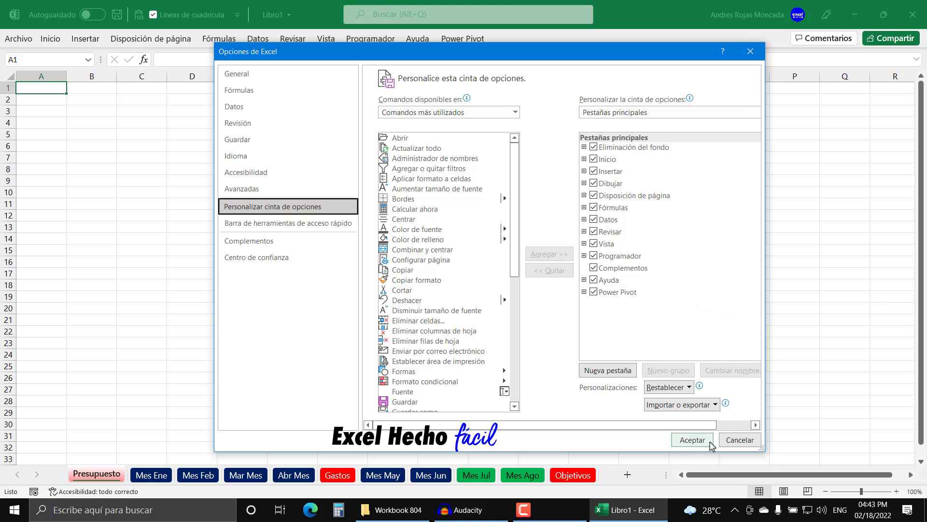
click(693, 440)
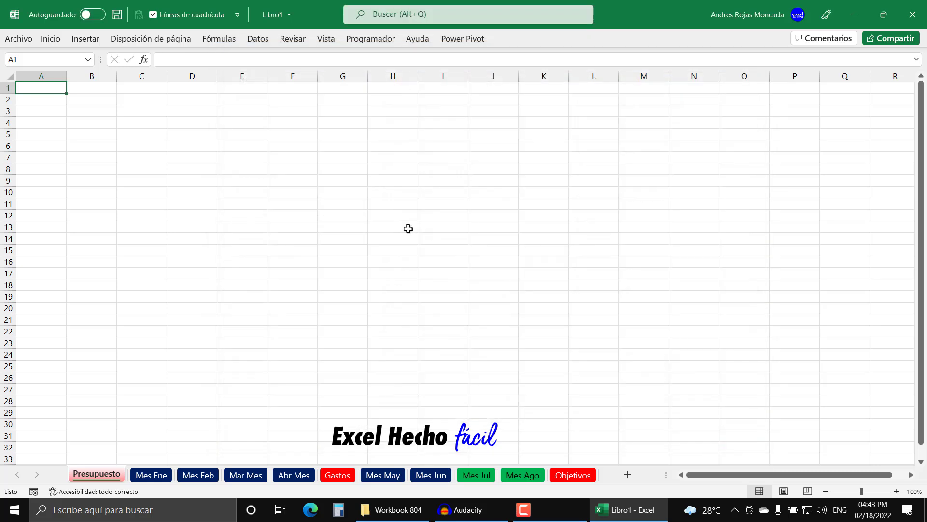
- Open the Visual Basic editor from Programador and enlarge the project tree to list all eleven sheets
click(384, 40)
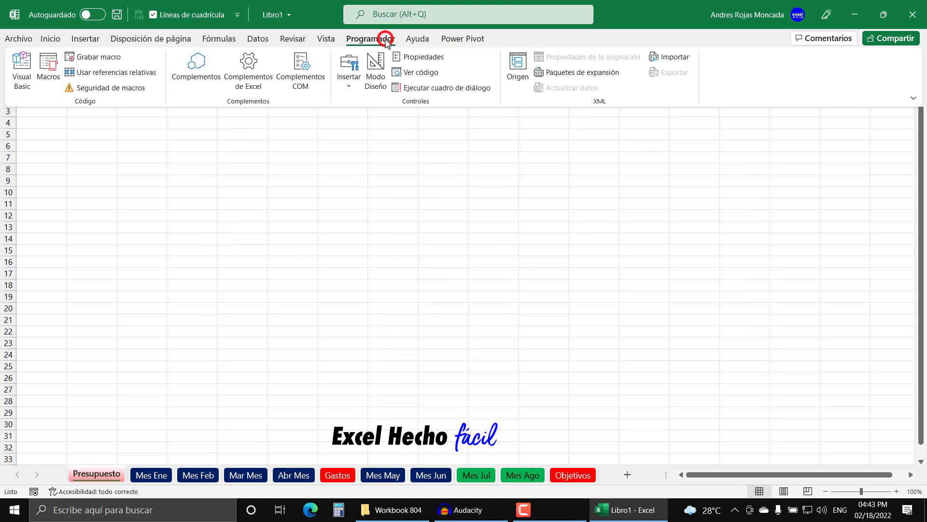
click(15, 77)
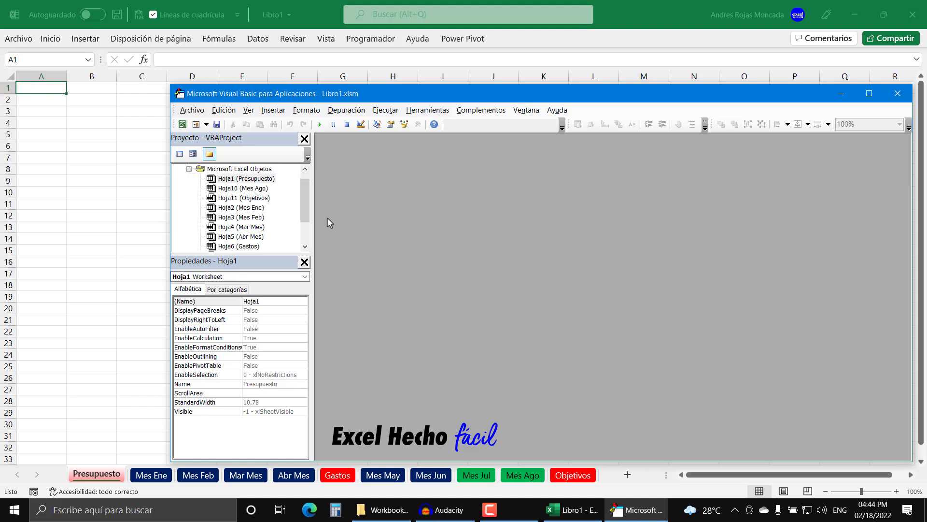
drag(305, 193, 304, 213)
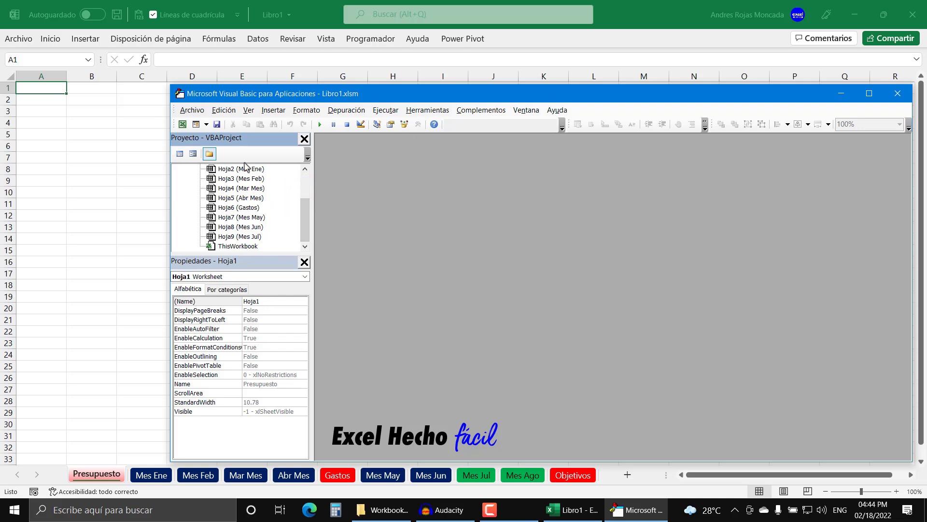
mouse_move(302, 234)
mouse_down()
mouse_move(305, 189)
mouse_move(304, 237)
mouse_up()
drag(258, 255, 258, 328)
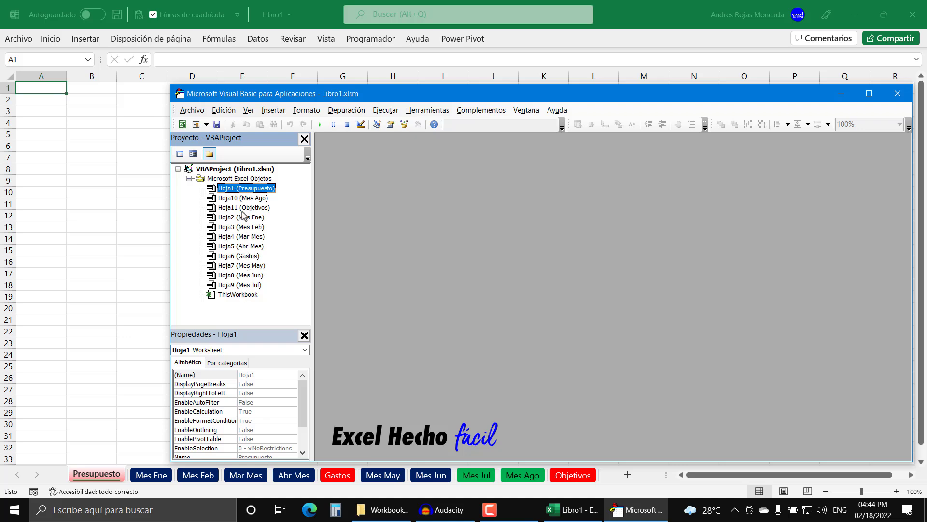
- Insert a new module via Insertar > Módulo and rename it from Módulo1 to MiModulo
click(270, 110)
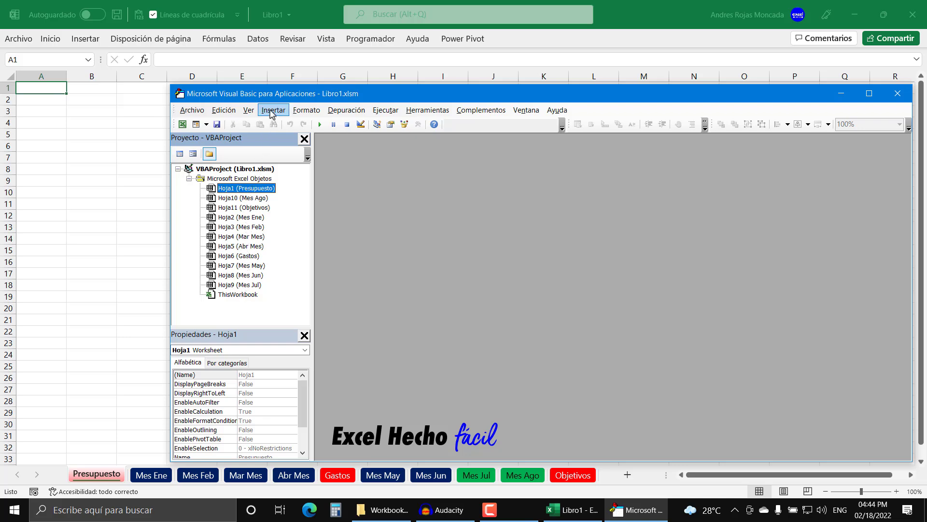
click(285, 149)
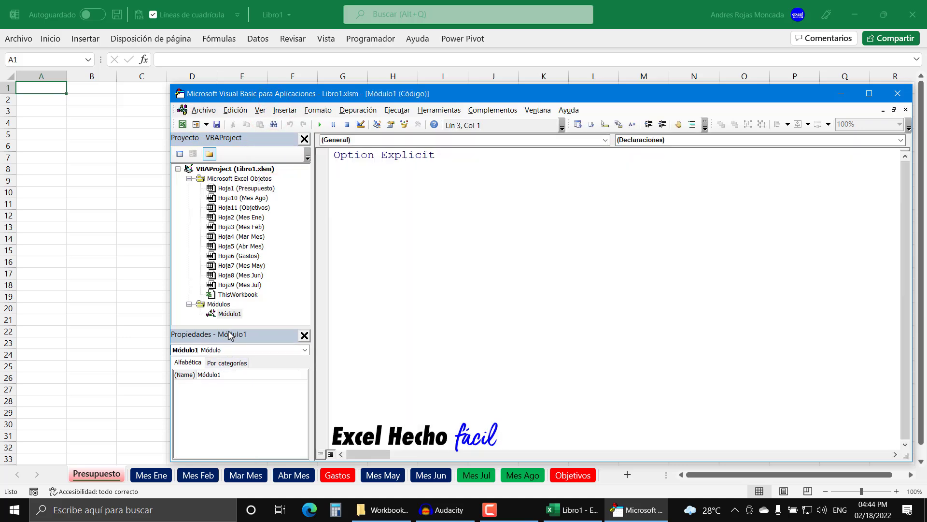
drag(231, 327, 231, 324)
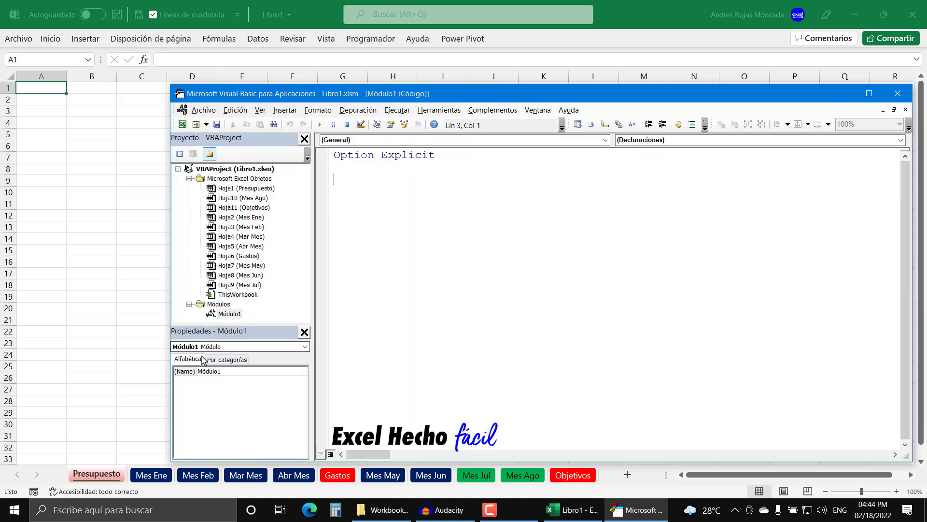
click(186, 371)
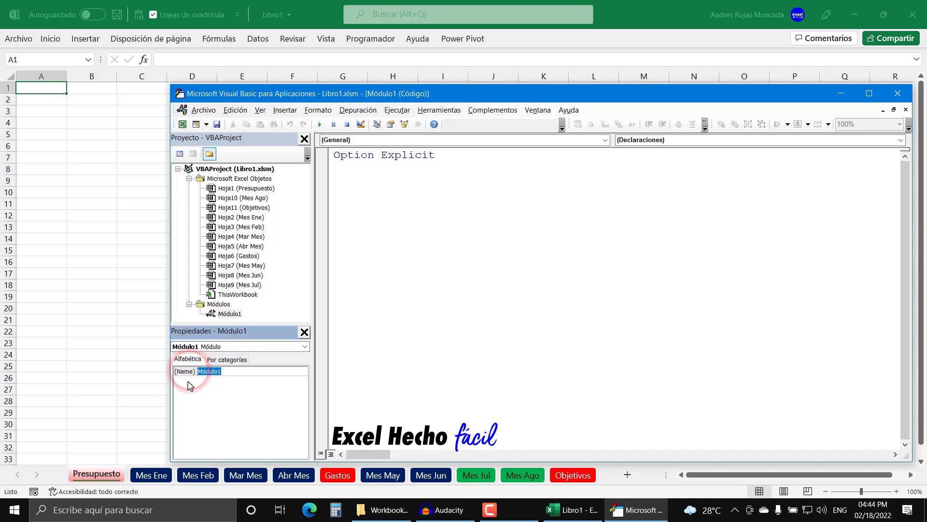
text(Mi)
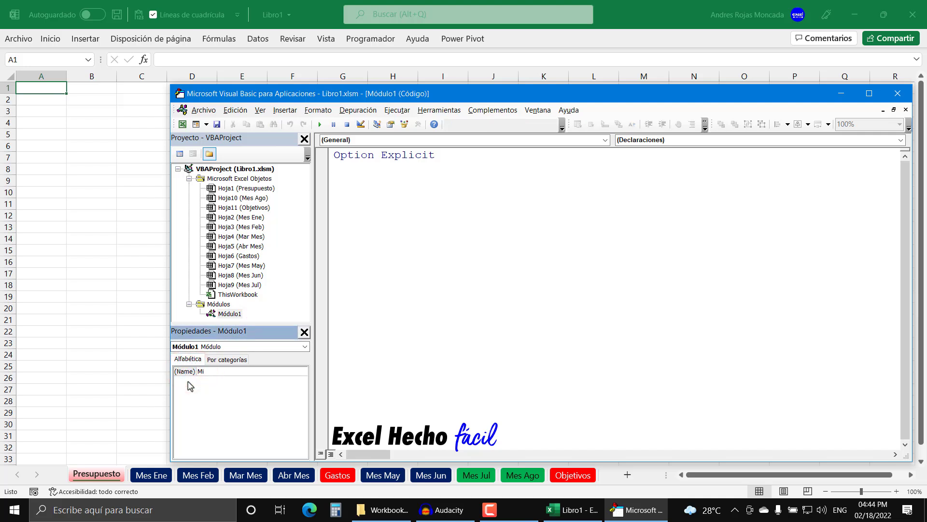
text(Modulo)
key(Return)
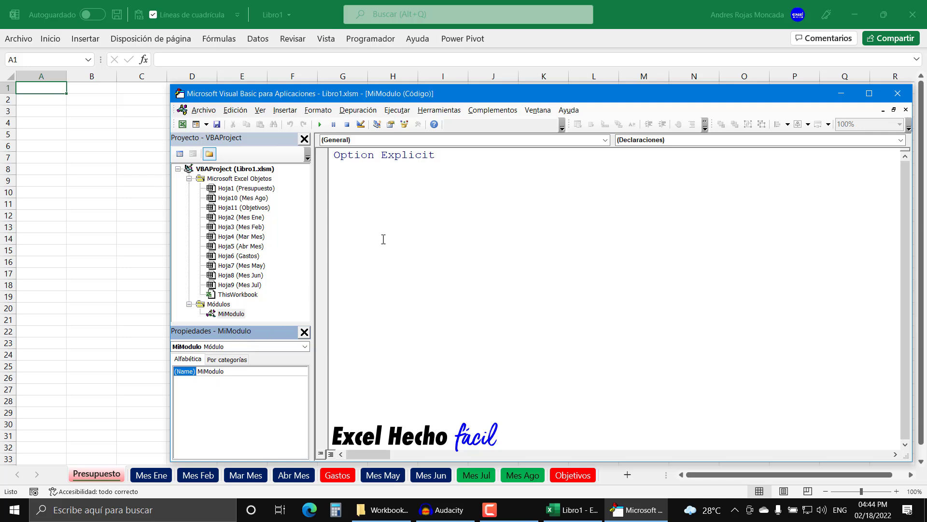
- Write the Sub SeleccionarHojas() header below Option Explicit
click(363, 178)
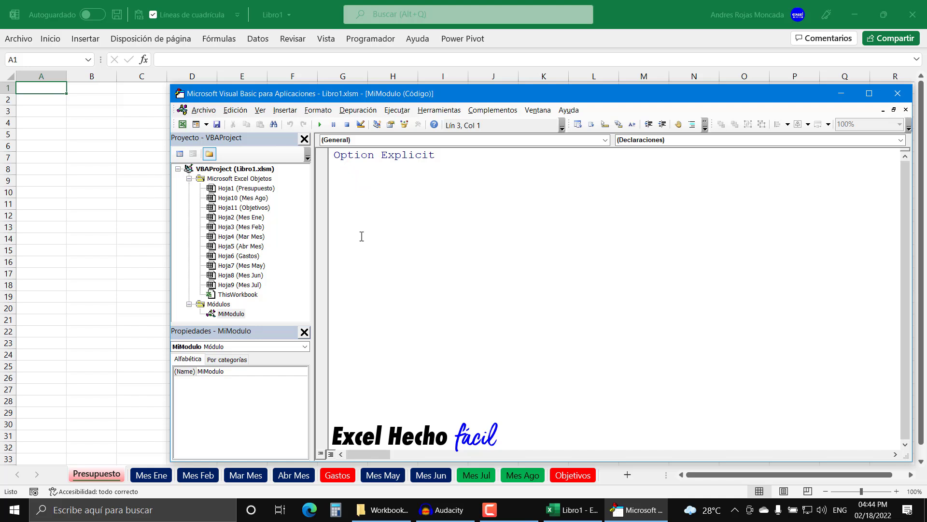
text(sub )
text(Seleccionar)
text(Hojas()
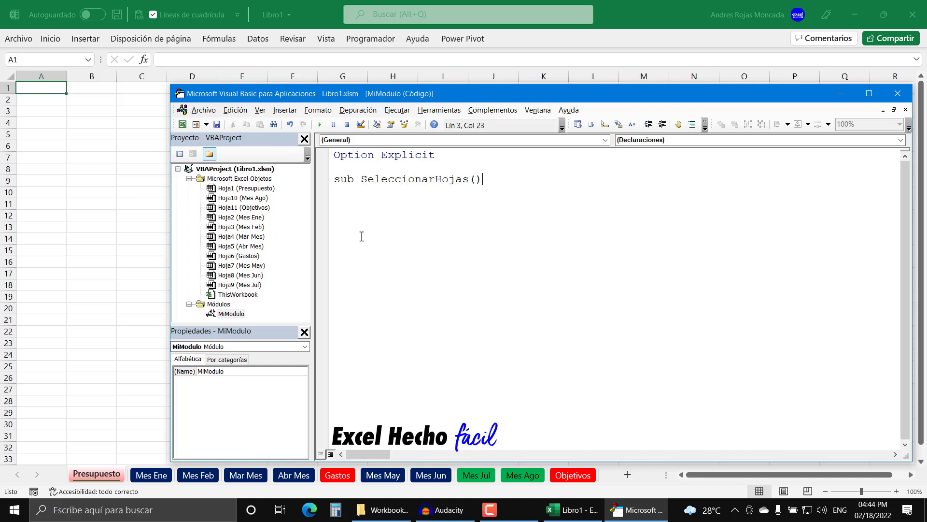
key(Return)
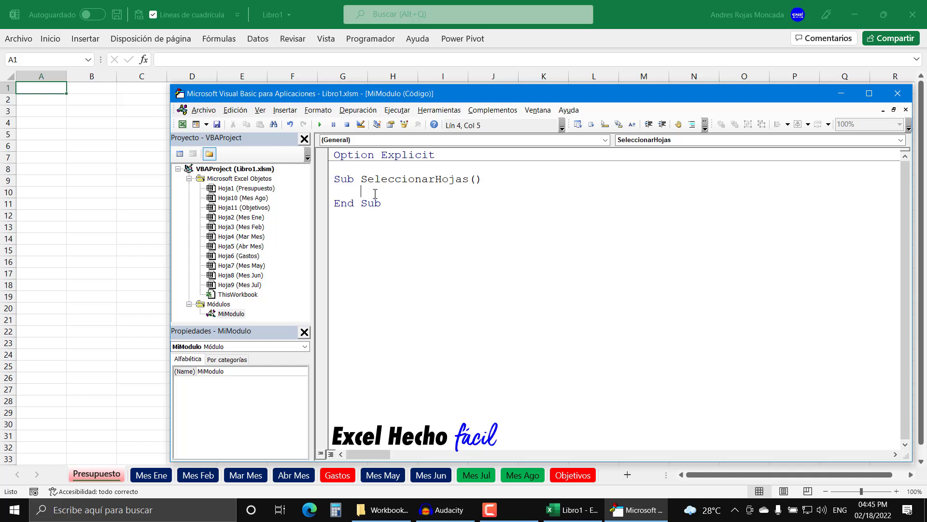
- Declare Dim sParametro As String, fixing the misspelling, and leave a blank line below
text(dim )
text(s)
text(Parametr)
text(io)
key(BackSpace)
key(BackSpace)
key(BackSpace)
text(ro)
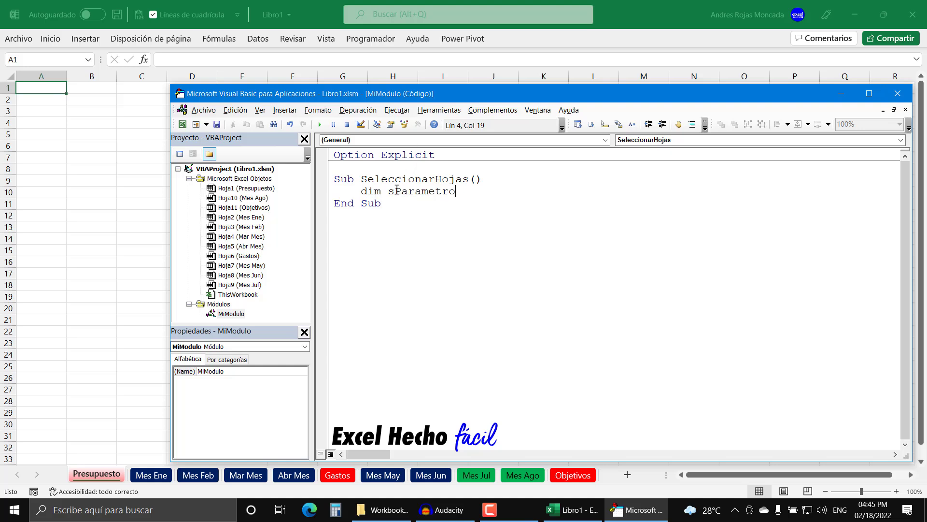
drag(395, 192, 388, 192)
drag(395, 193, 454, 193)
click(455, 192)
text(as)
text( strin)
key(Tab)
key(Return)
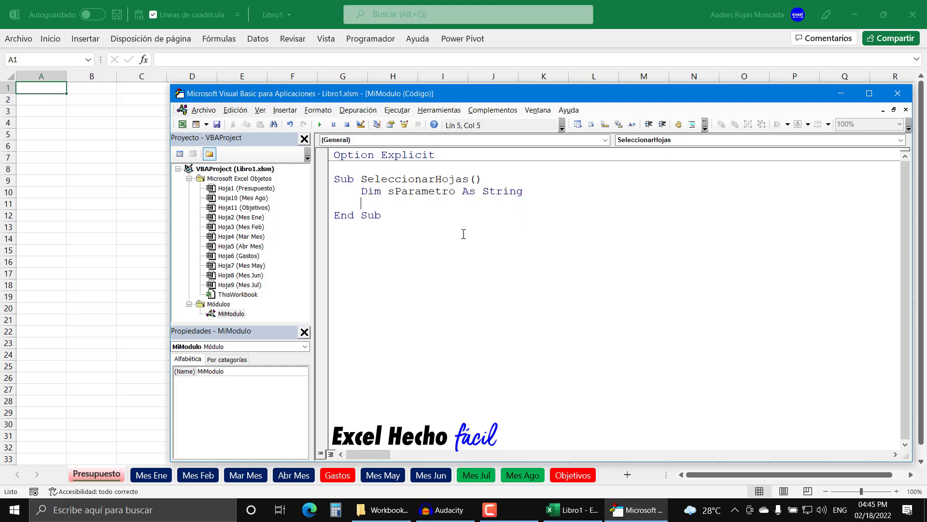
key(Return)
- Add sParametro = VBA.InputBox("Digite el parametro.", "Parametro") and start a new line
text(s)
text(param)
text(etro = )
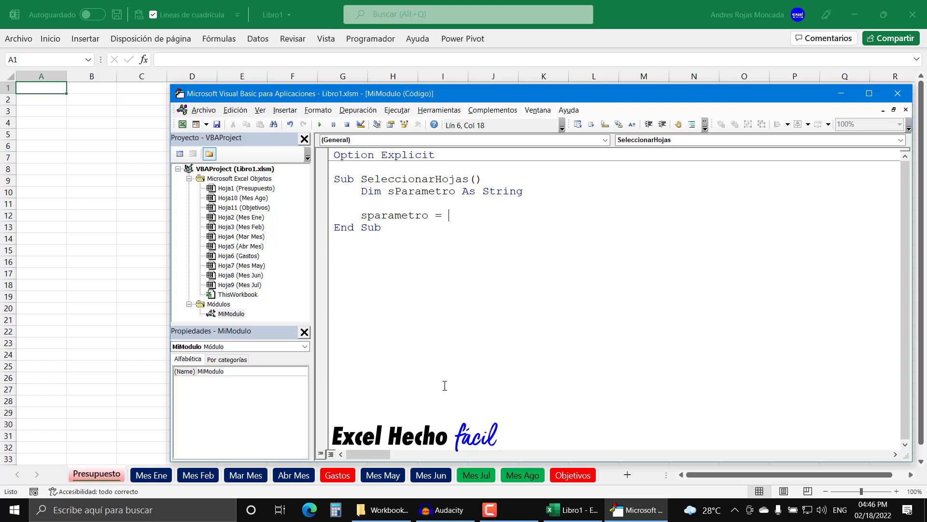
text(vba)
text(.)
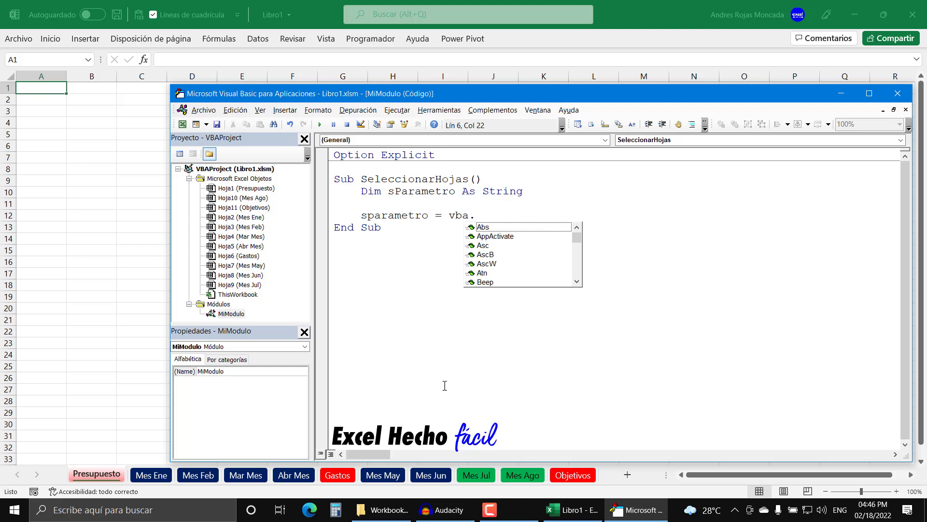
text(in)
key(Down)
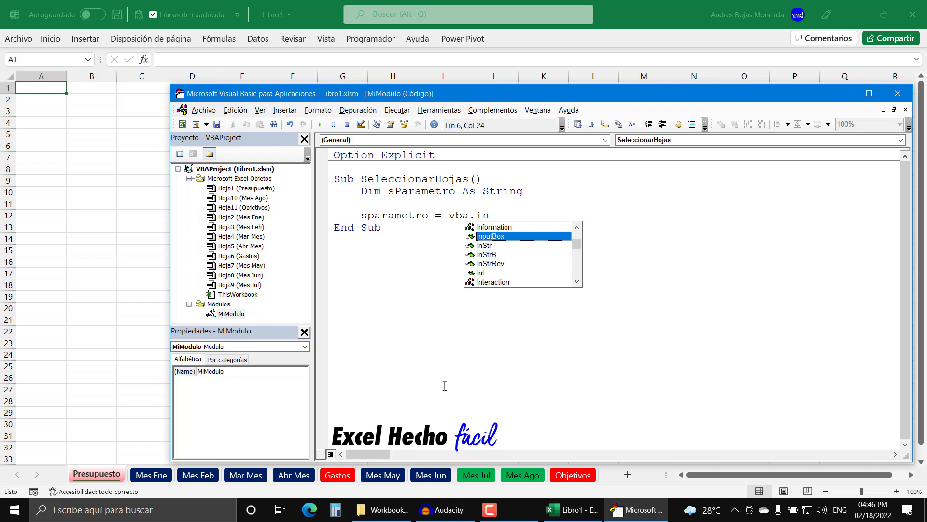
key(Tab)
text(()
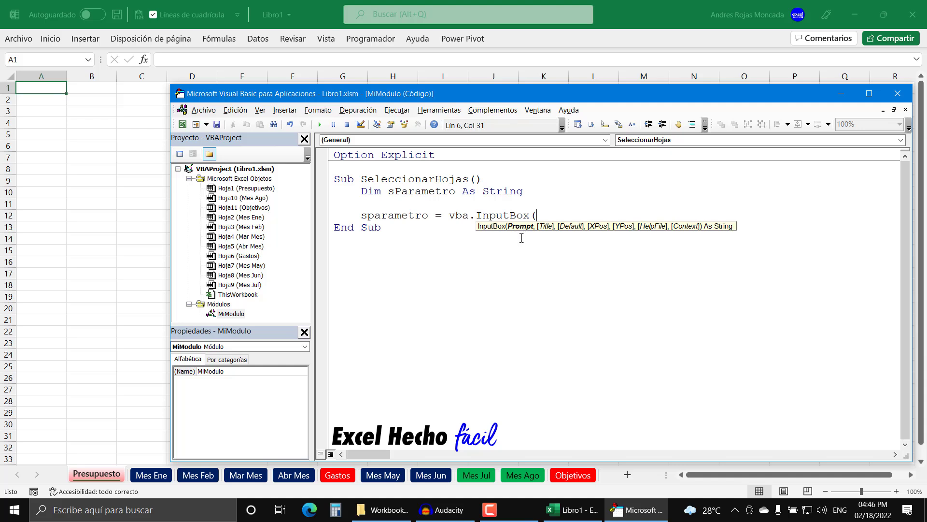
text(")
text(Di)
text(gite el para)
text(metro)
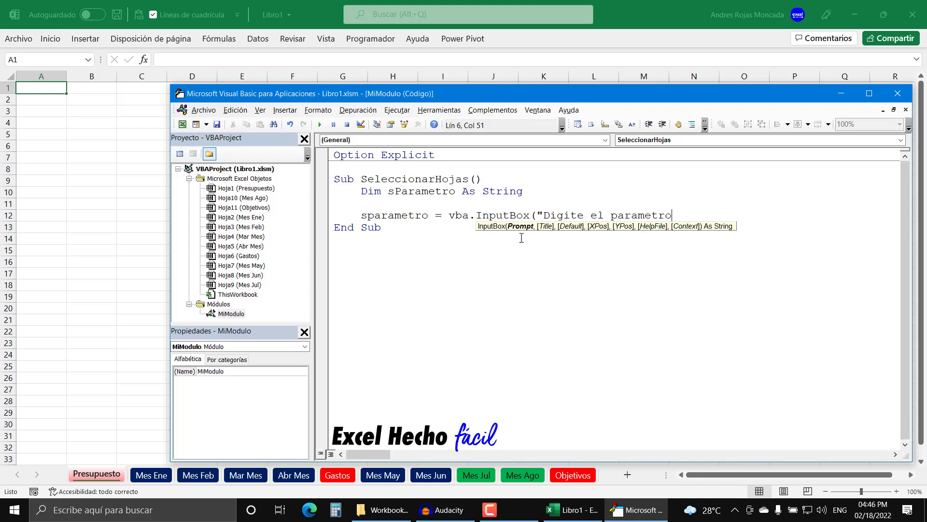
text(.")
text(, )
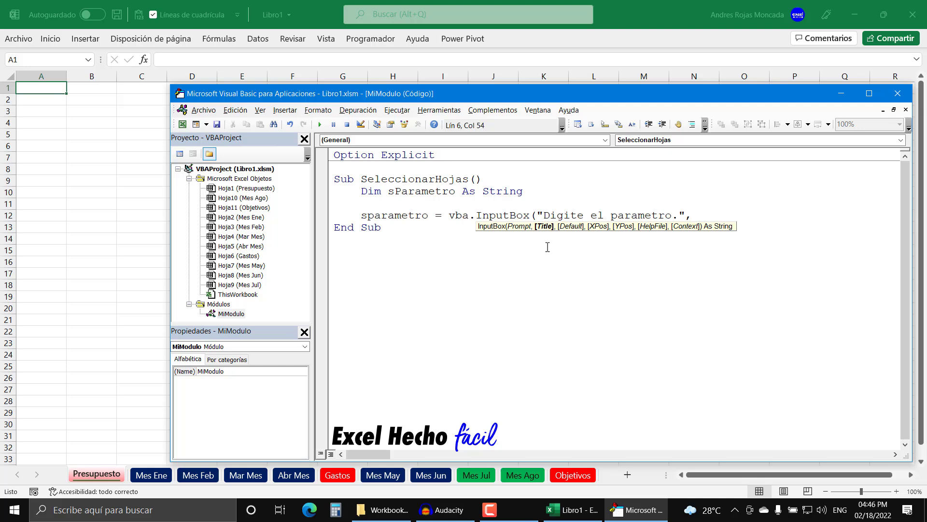
text("Param)
text(etro)
text("))
key(Return)
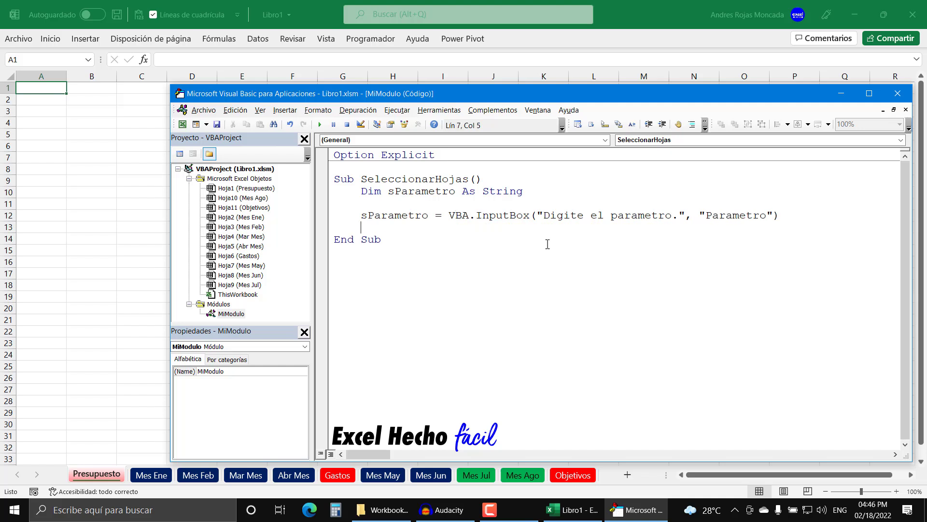
click(319, 124)
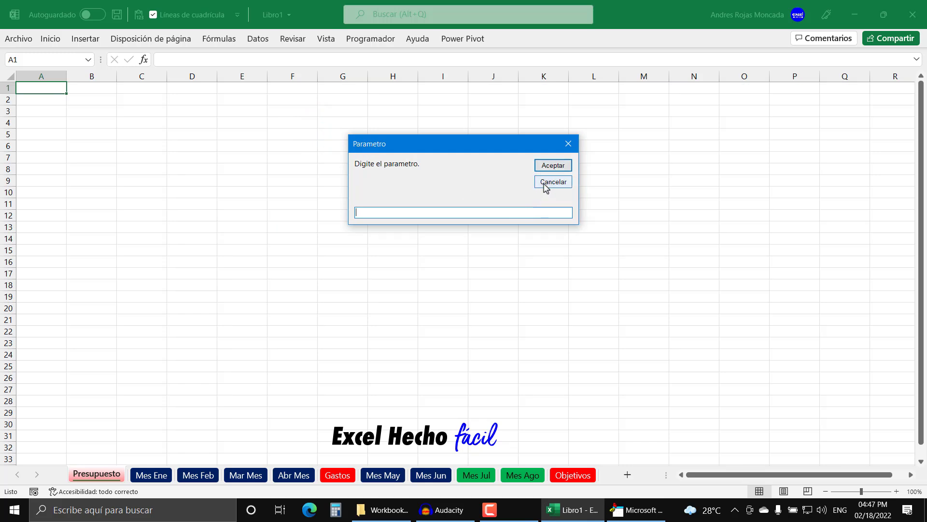
click(569, 144)
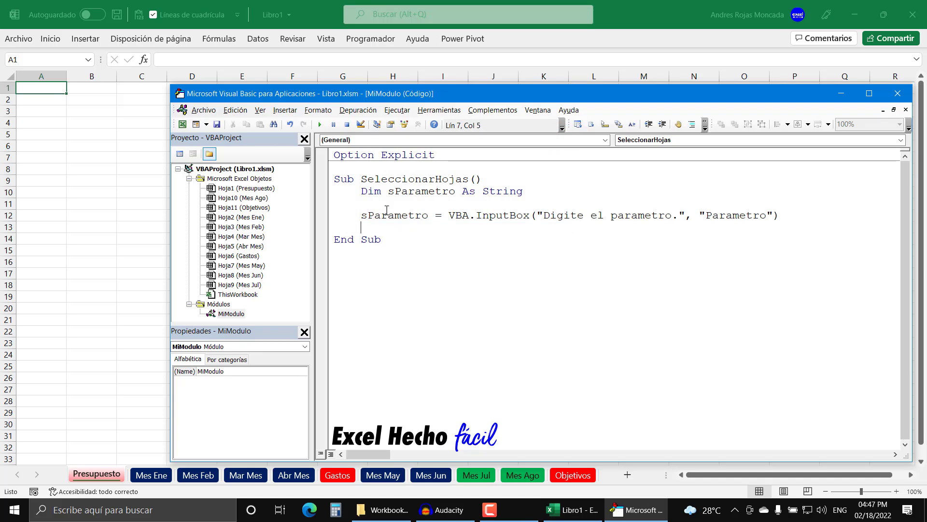
click(320, 125)
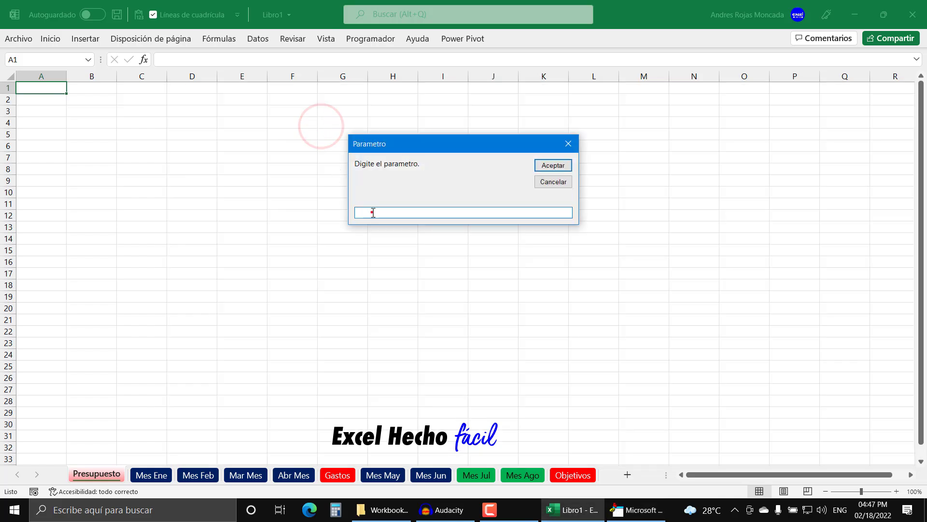
click(372, 211)
text(Mes)
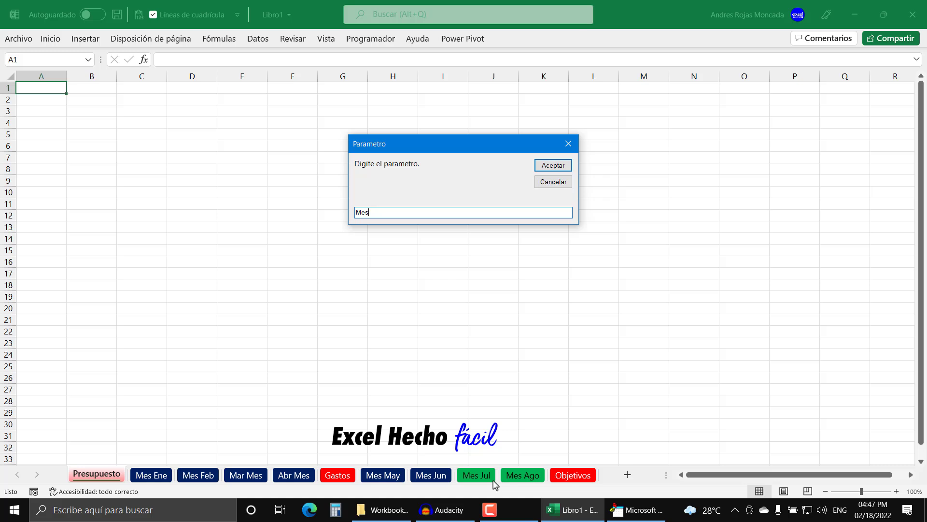
click(558, 168)
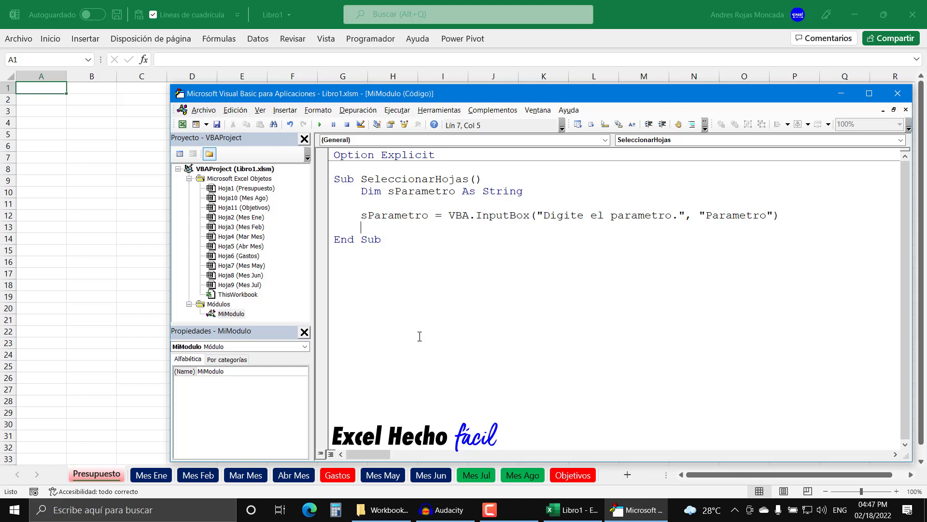
- Add If sParametro = "" Then with MsgBox "No se selecciono nada." in its body
text(if sp)
text(arame)
text(tr)
text(o =)
text( "" then)
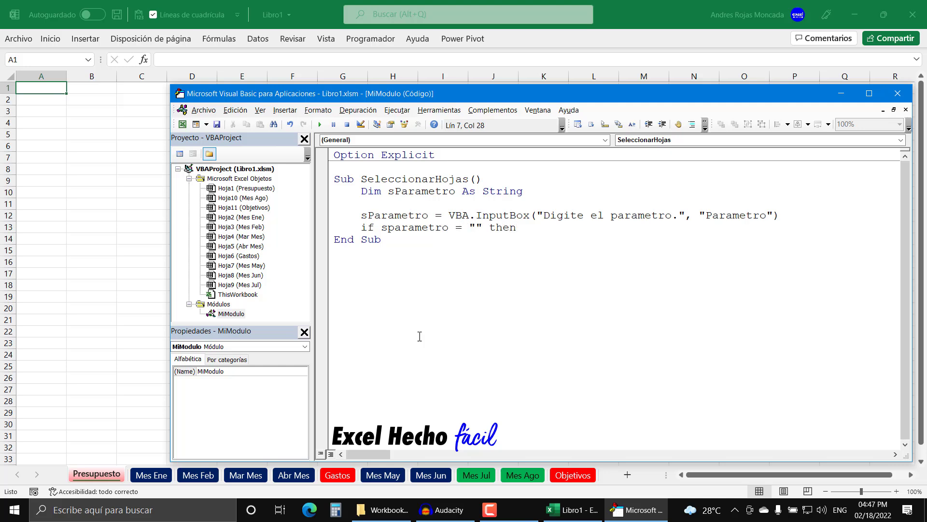
key(Return)
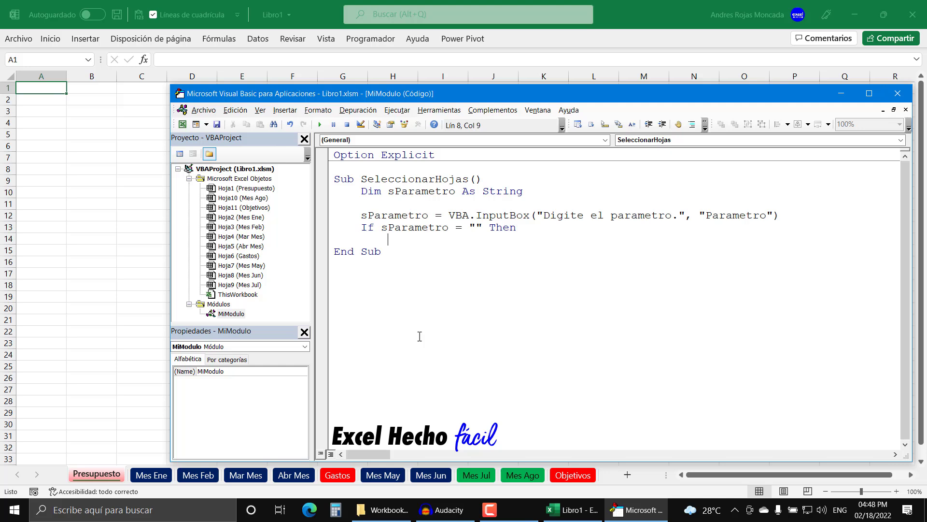
text(msgbox)
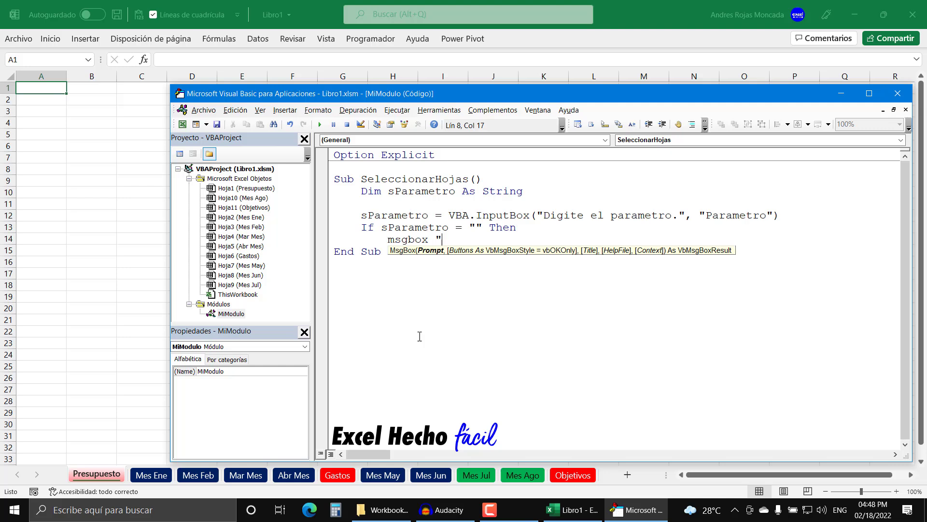
text( No )
text(se s)
text(elecciono n)
text(ada.")
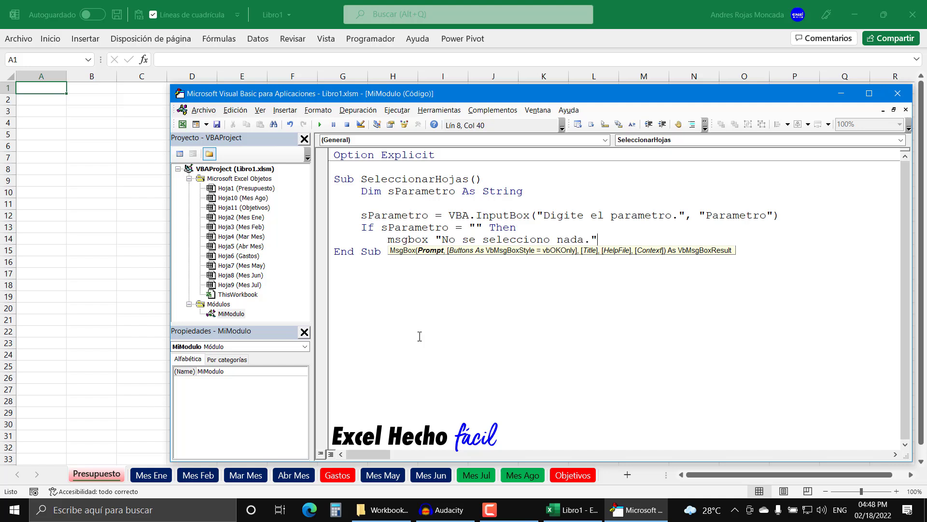
key(Return)
text(e)
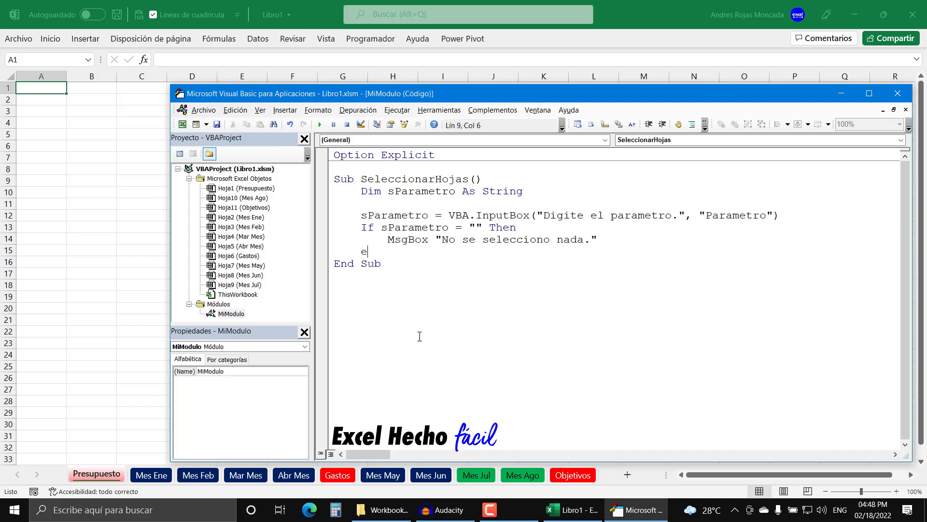
- Add the Else and End If lines, leaving a blank line inside Else
text(lse)
key(Return)
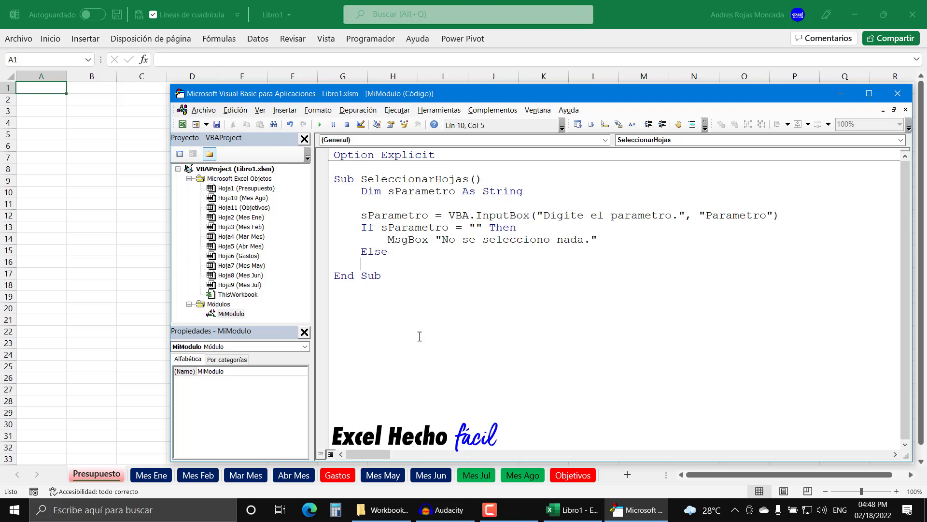
text(end if)
key(Up)
key(Return)
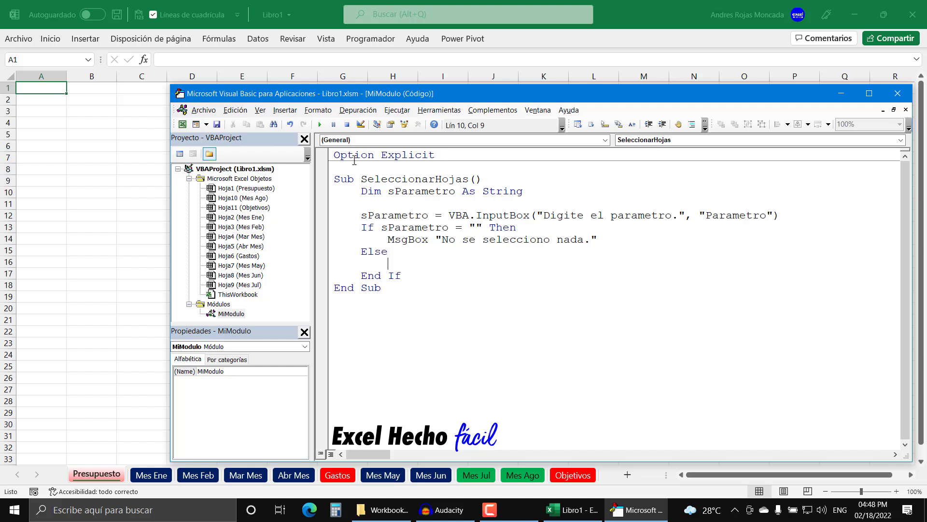
click(319, 124)
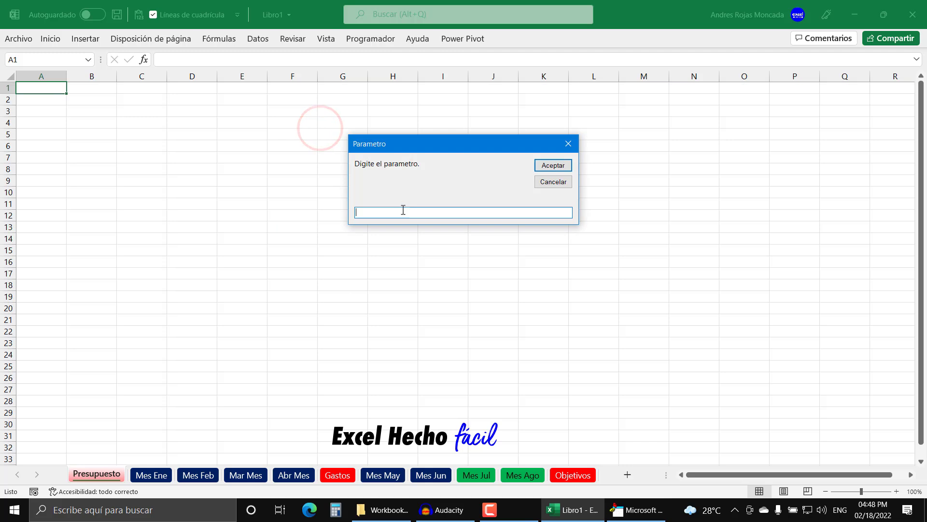
click(542, 168)
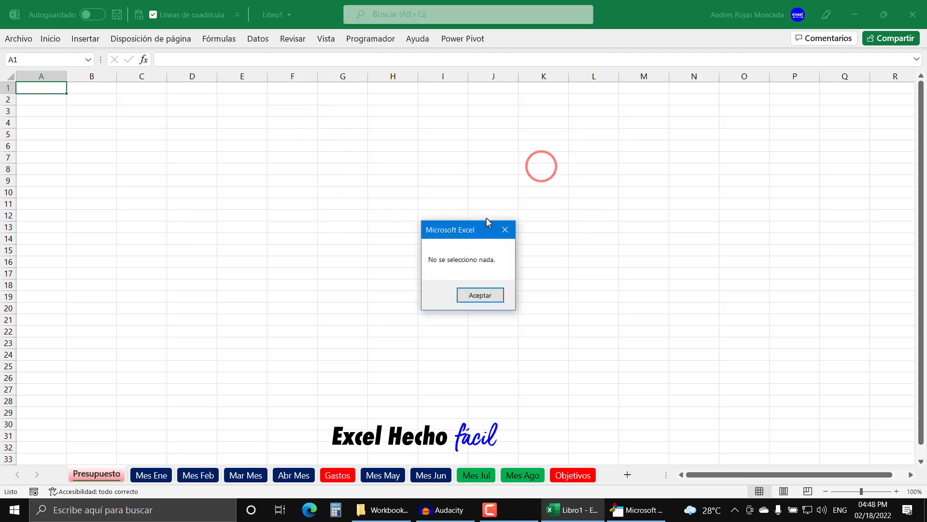
click(477, 296)
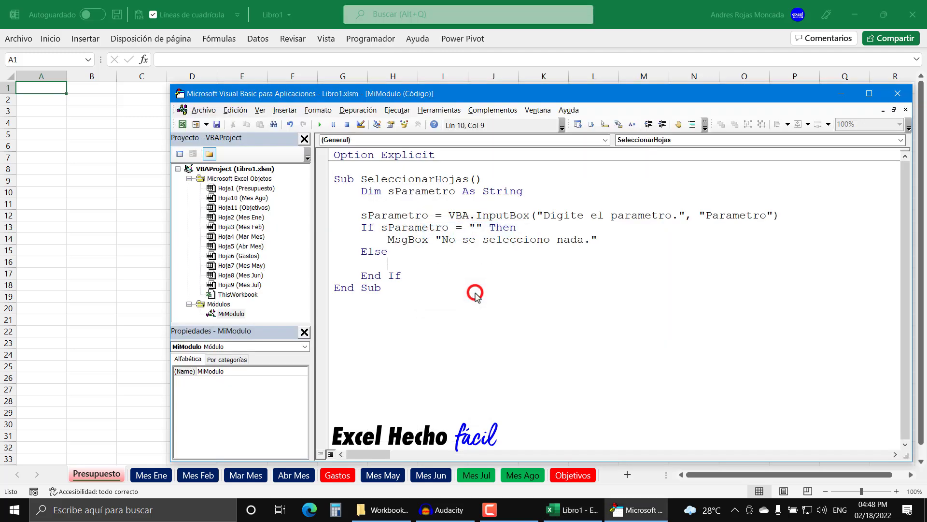
click(323, 126)
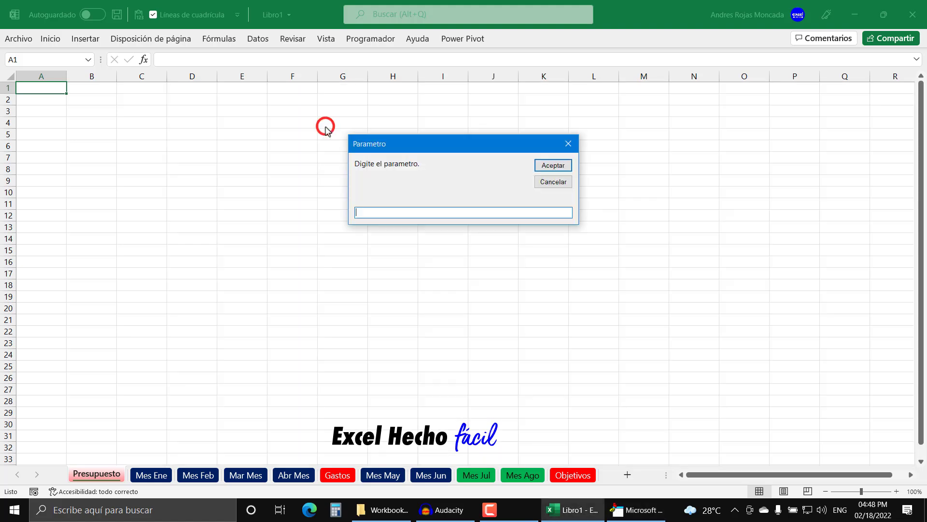
click(544, 183)
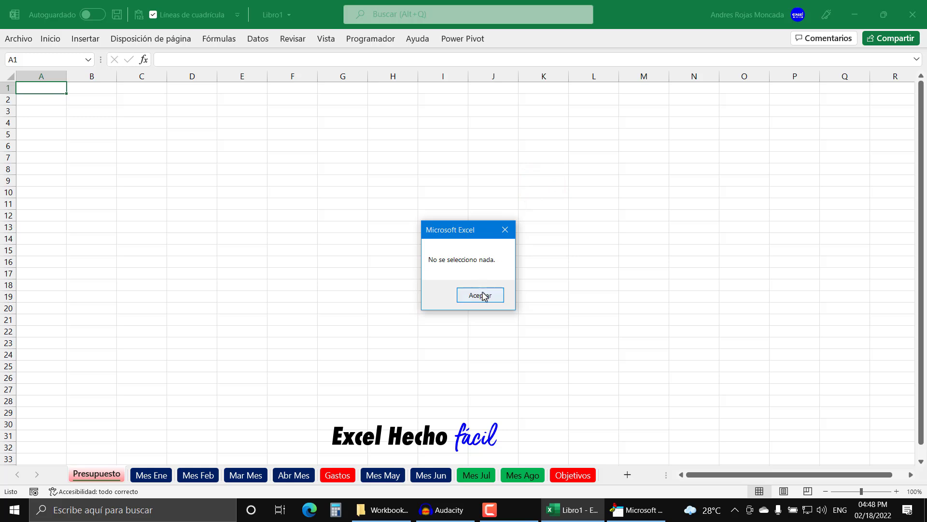
click(481, 295)
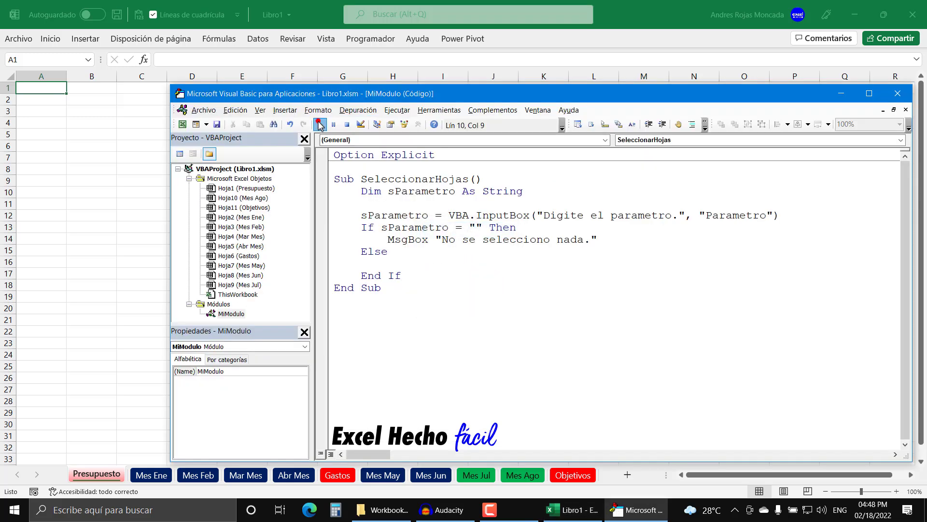
click(319, 125)
click(570, 148)
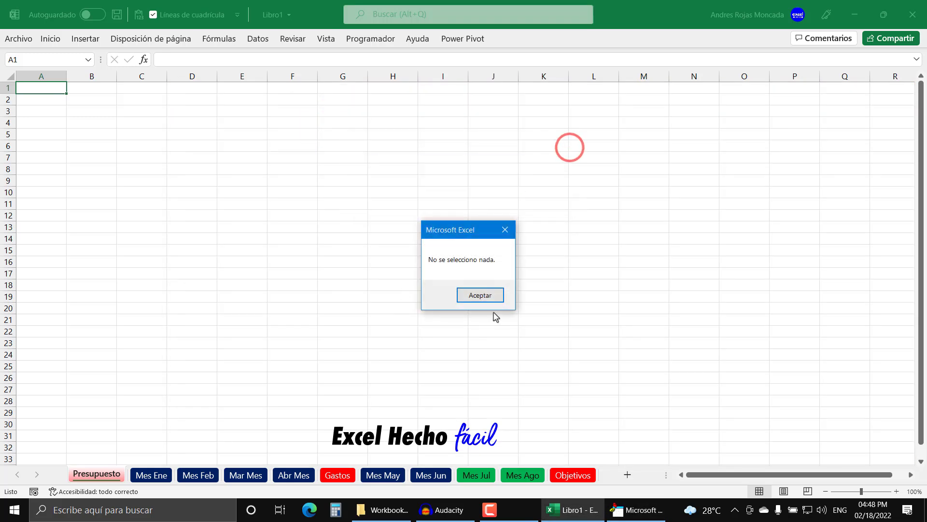
click(480, 294)
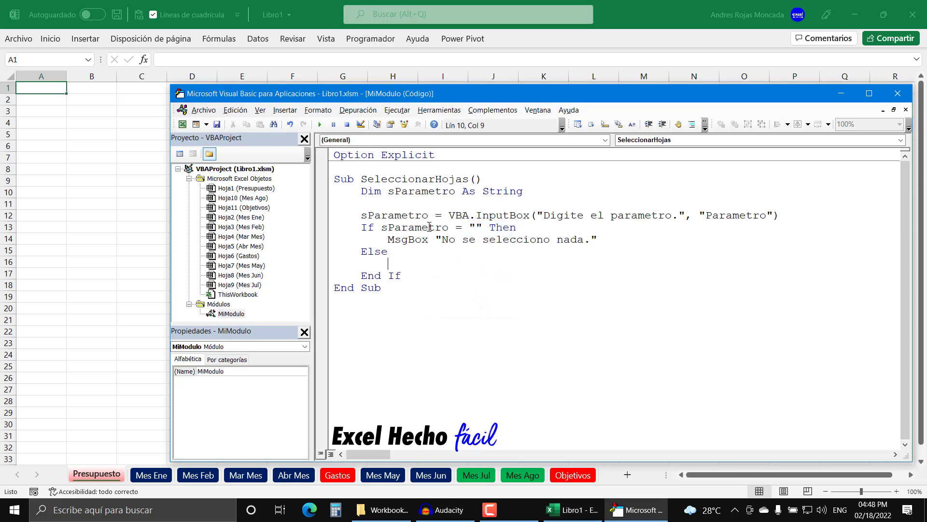
drag(362, 227, 414, 278)
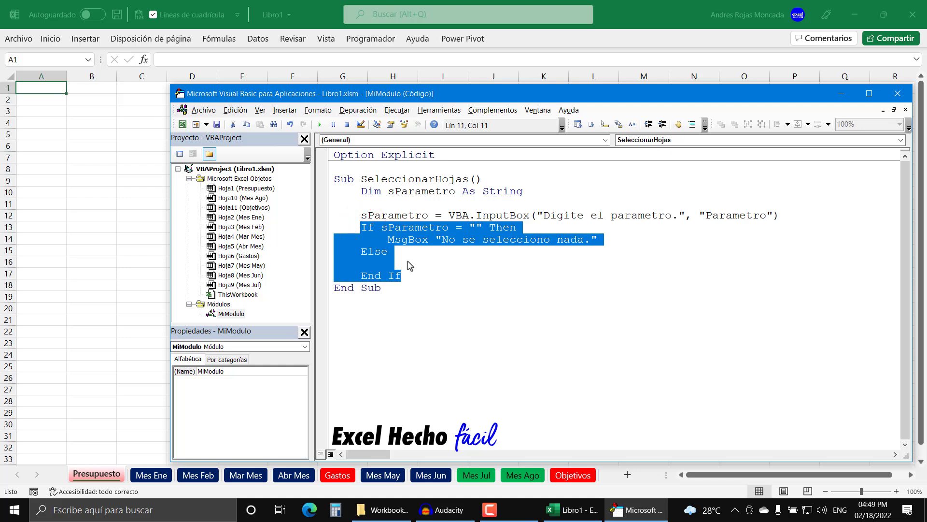
click(407, 261)
click(320, 125)
text(Hola)
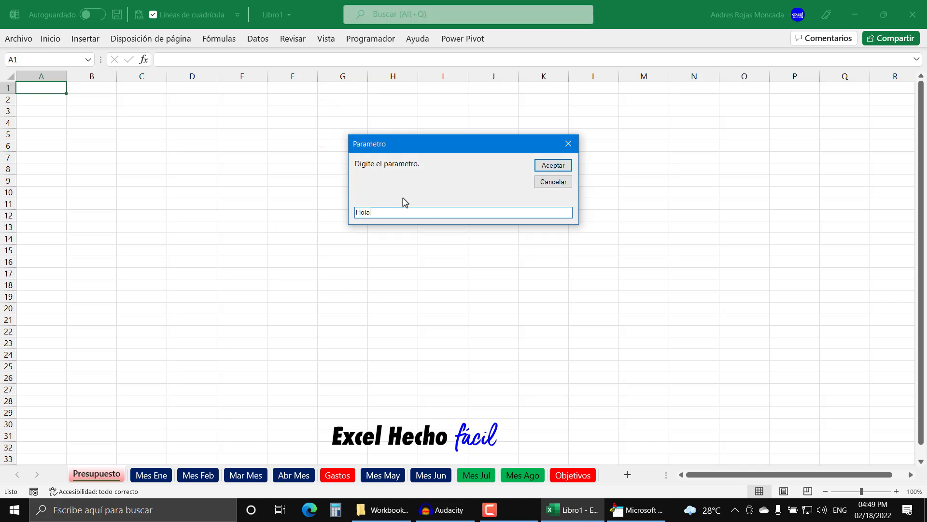
text(mundo9)
click(570, 164)
click(408, 262)
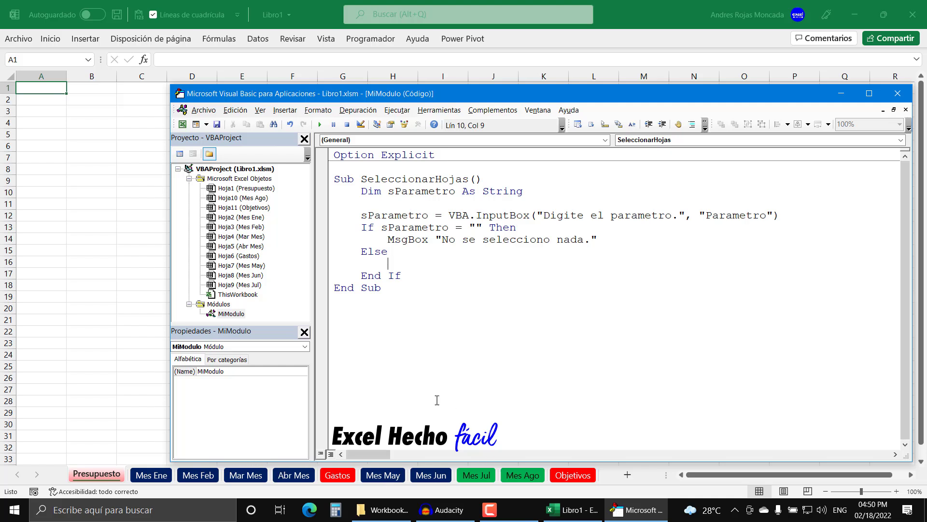
- Type dim Indice as Long, Hoja as Worksheet under Else, choosing Worksheet from IntelliSense
text(dim )
text(Indice)
text( as Long,)
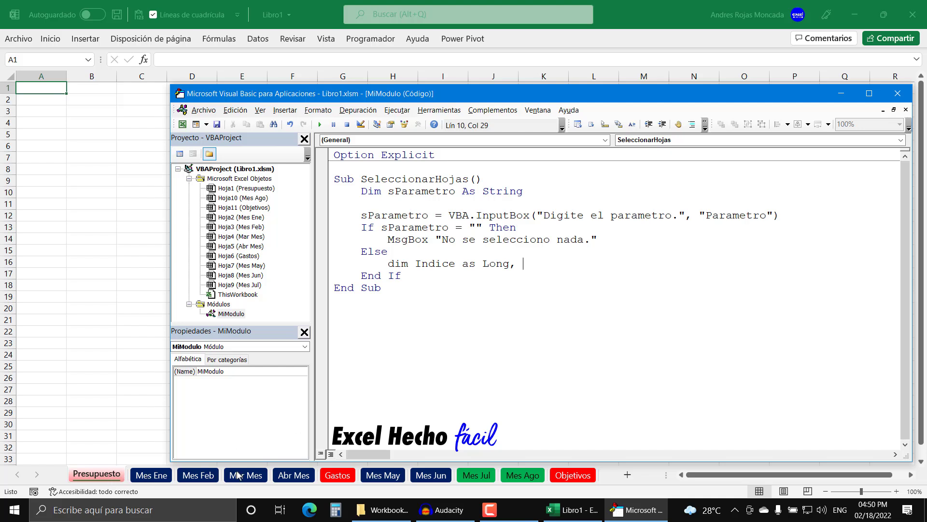
text(Hoja )
text(as )
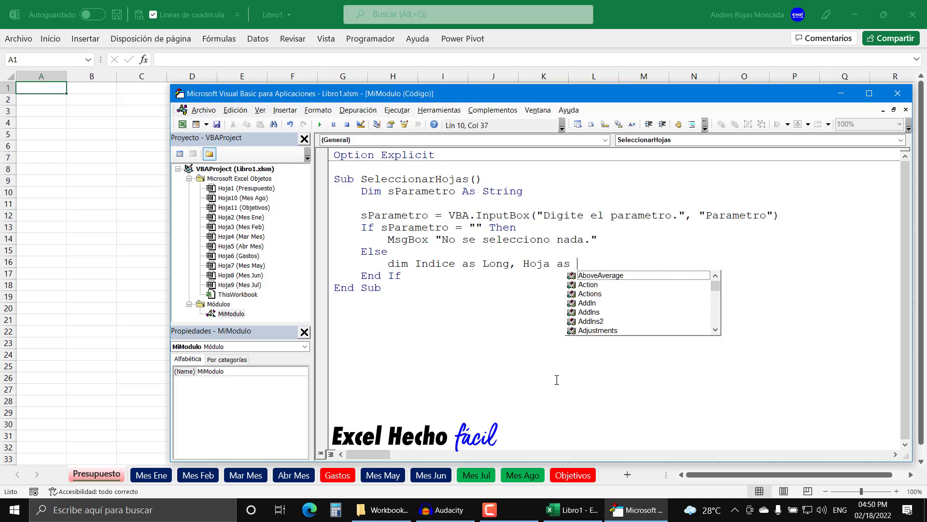
text(workshe)
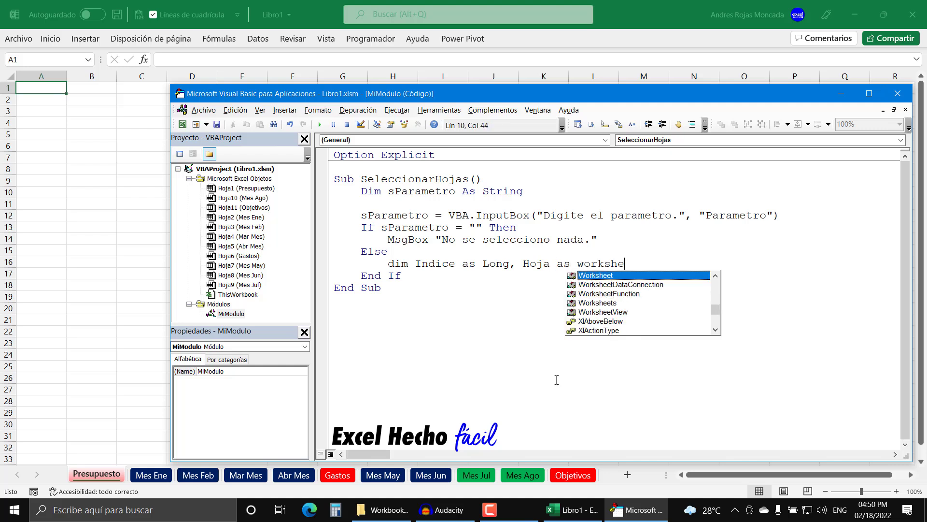
key(Tab)
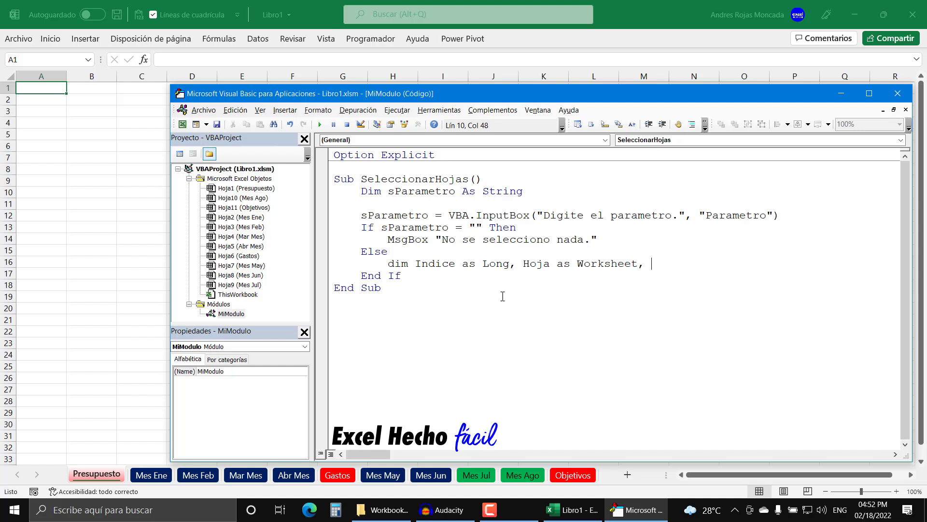
- Append aNombresHojas() As String to the Dim line, correcting typos, and start a new line
text(aNomb)
text(res)
text(Ho)
text(jas)
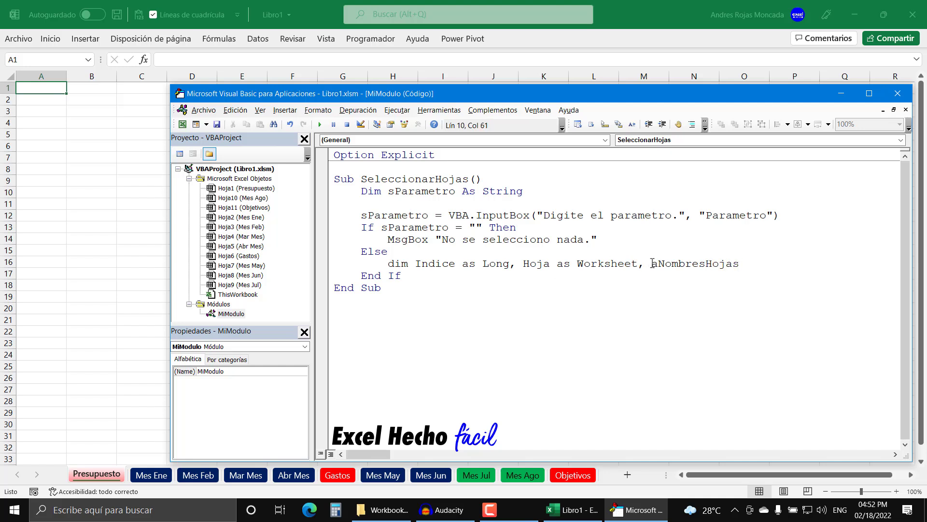
drag(657, 267, 737, 264)
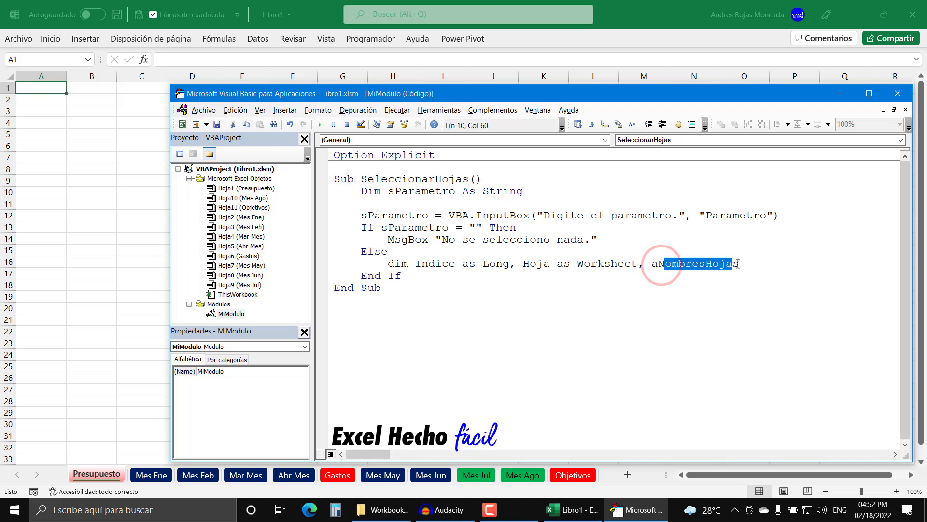
click(738, 263)
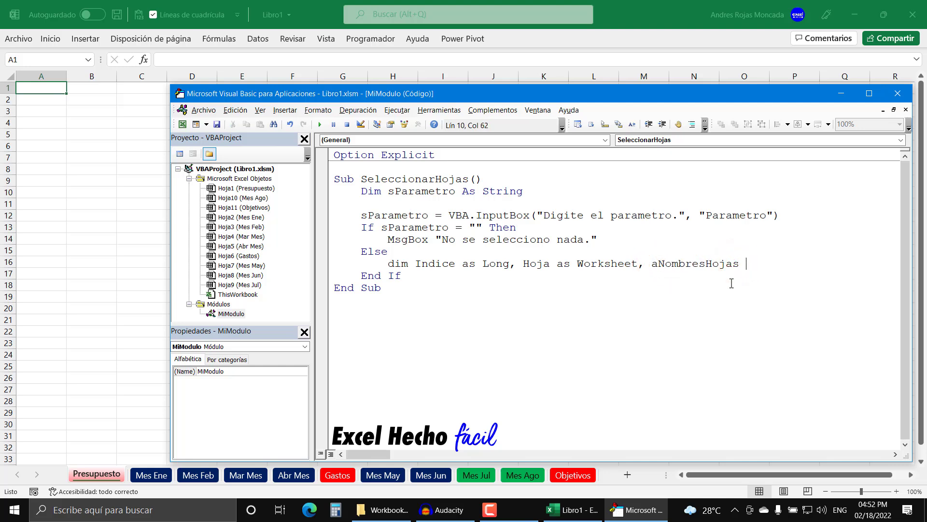
text(a)
key(BackSpace)
key(BackSpace)
text(() )
text(asstrin)
key(BackSpace)
key(BackSpace)
key(BackSpace)
key(BackSpace)
key(BackSpace)
text(strin)
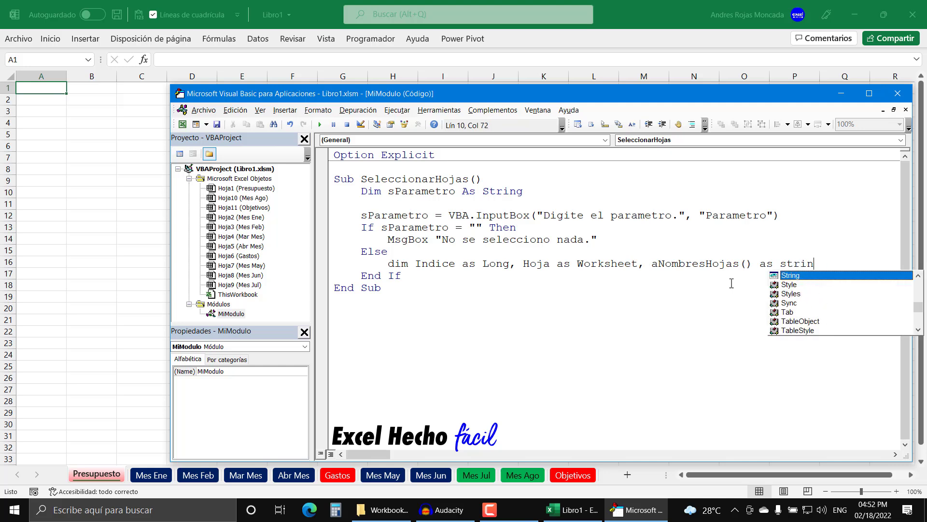
text(g)
key(Tab)
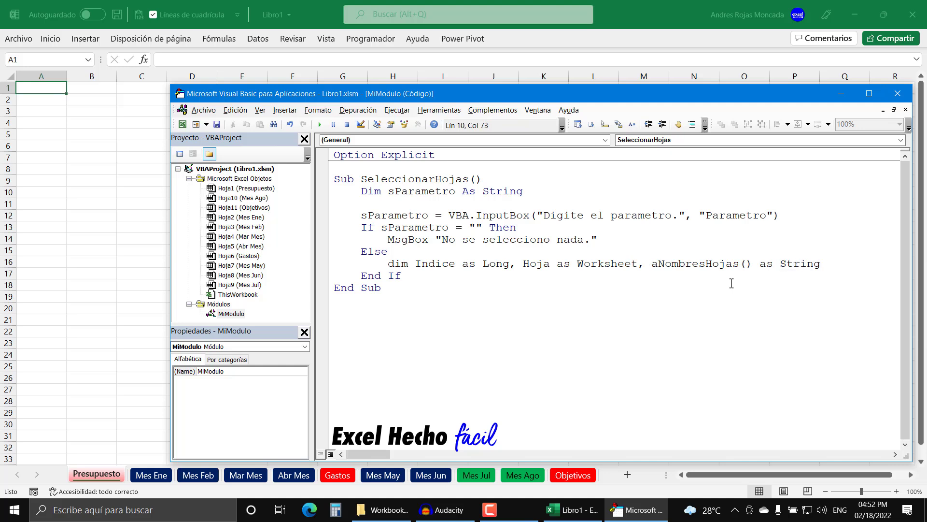
key(Return)
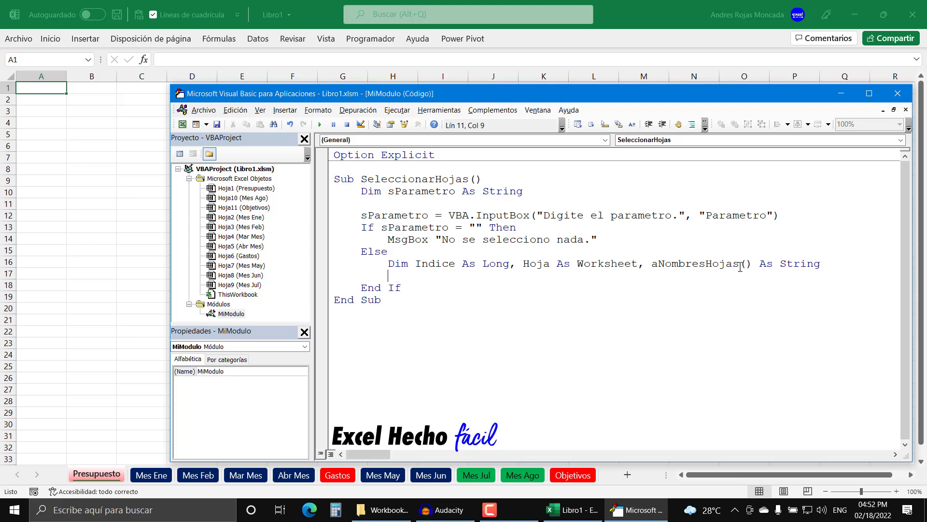
- Review the Dim types (Indice As Long, Hoja As Worksheet, aNombresHojas() As String), then place the cursor above End If
drag(739, 267, 754, 267)
drag(760, 263, 812, 265)
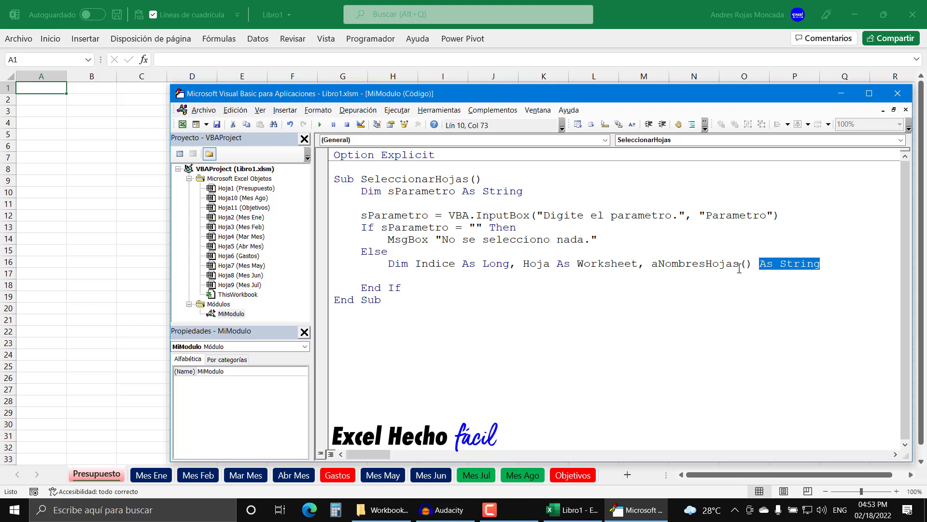
drag(741, 264, 752, 264)
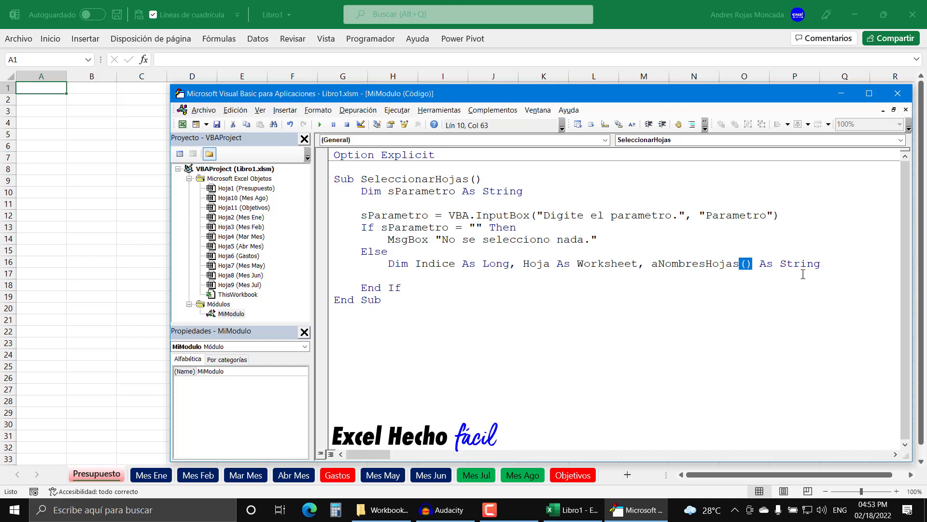
drag(781, 265, 816, 268)
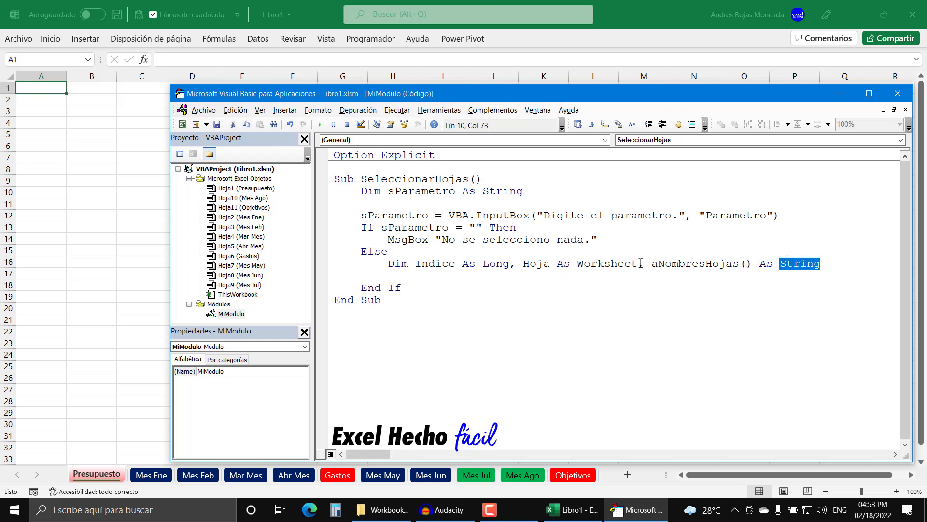
drag(638, 266, 578, 265)
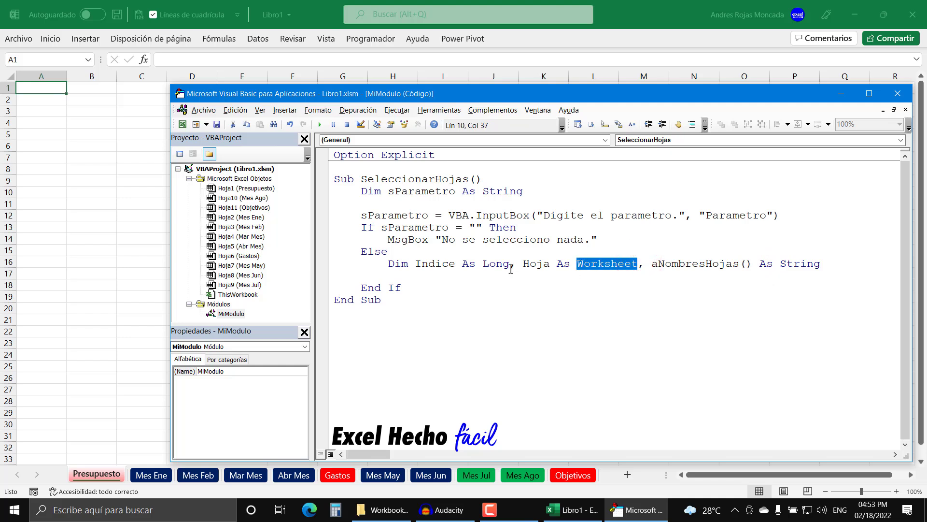
drag(509, 265, 484, 265)
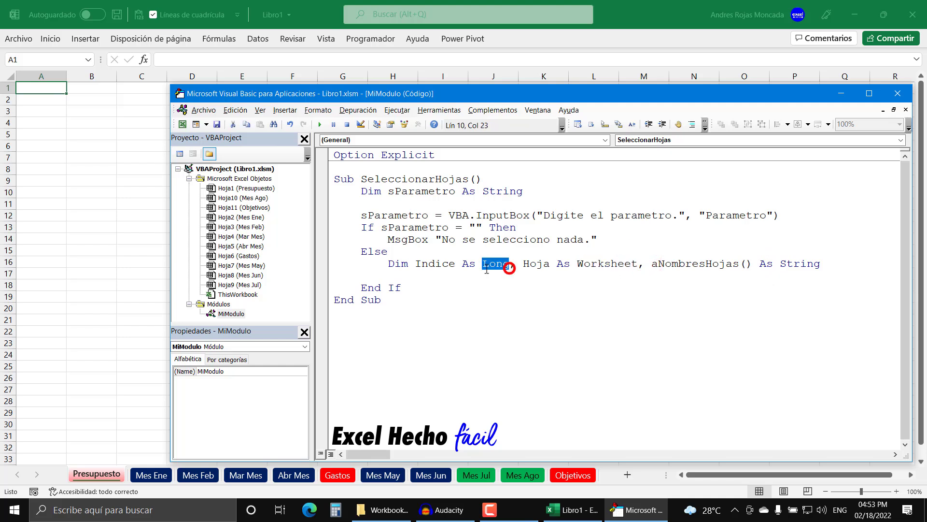
double_click(785, 263)
click(795, 263)
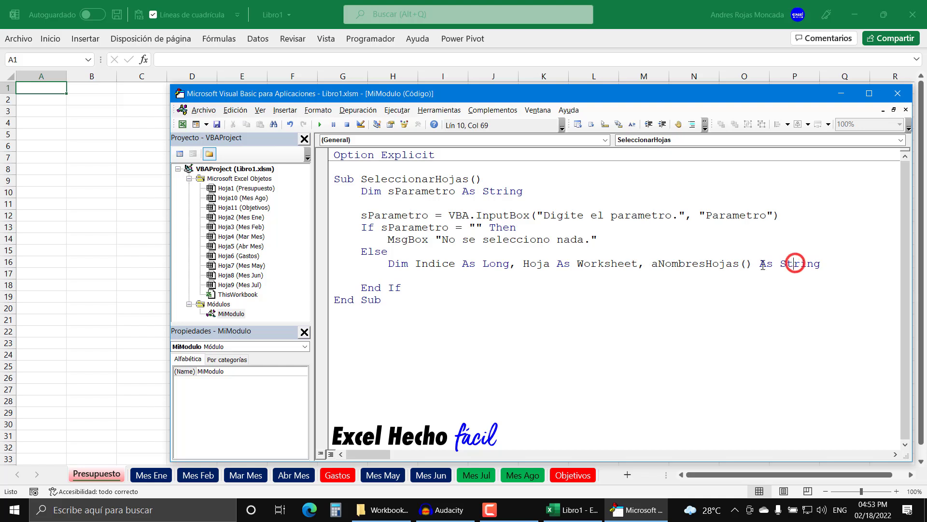
click(761, 263)
double_click(578, 263)
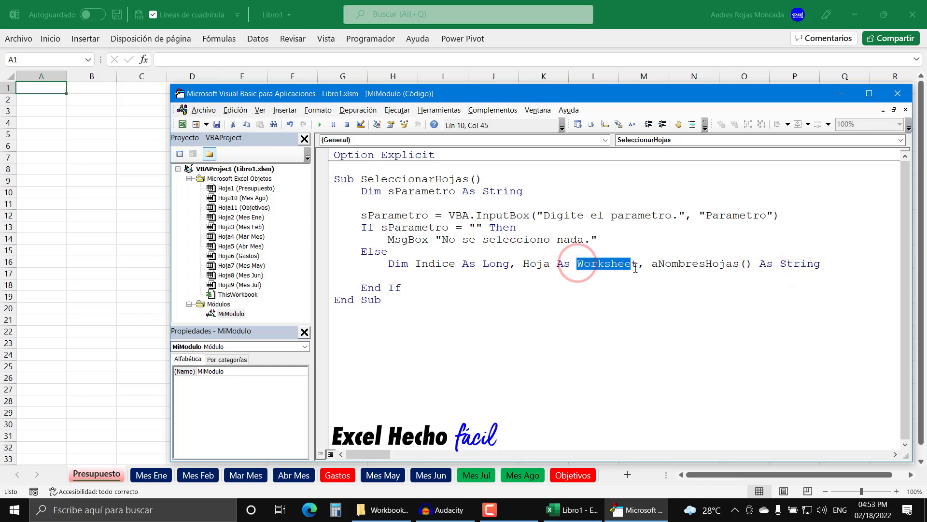
click(396, 275)
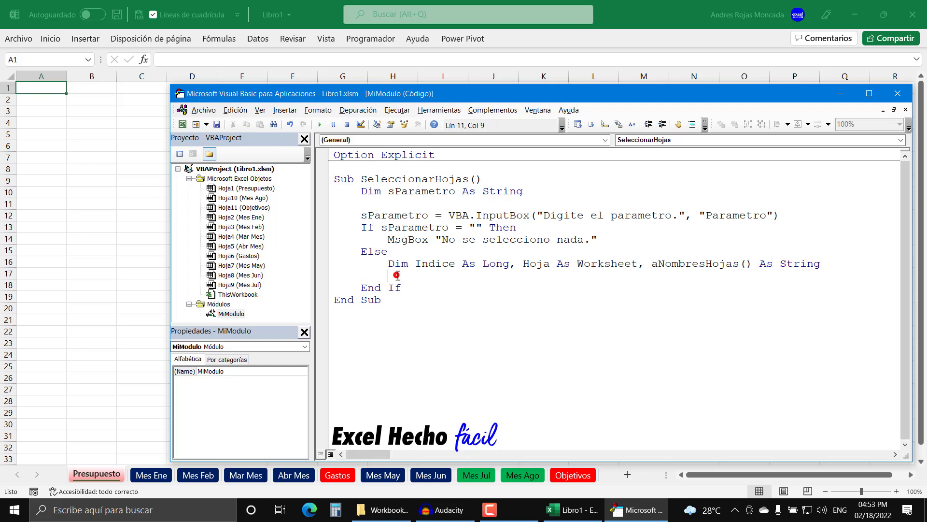
- Add an Indice = 1 line below the Dim declaration in the Else branch
key(Return)
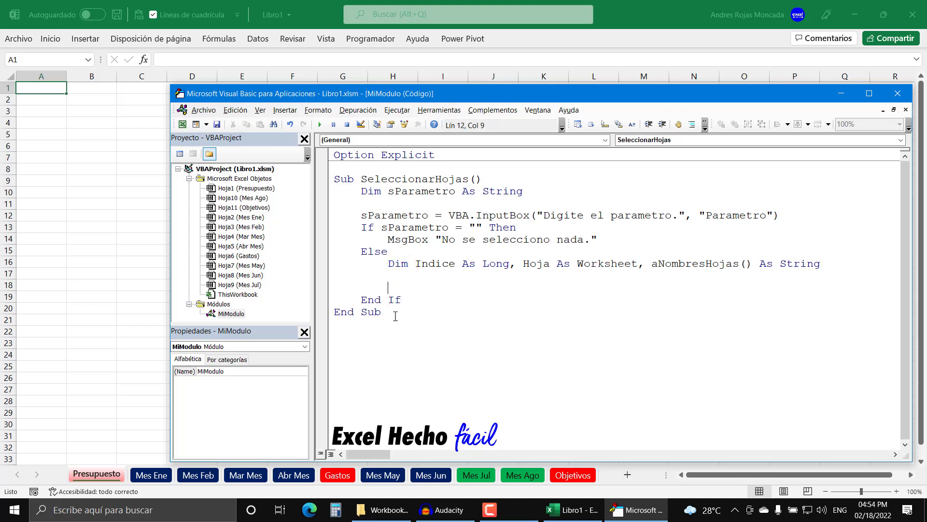
text(indice )
text(= 1)
key(Return)
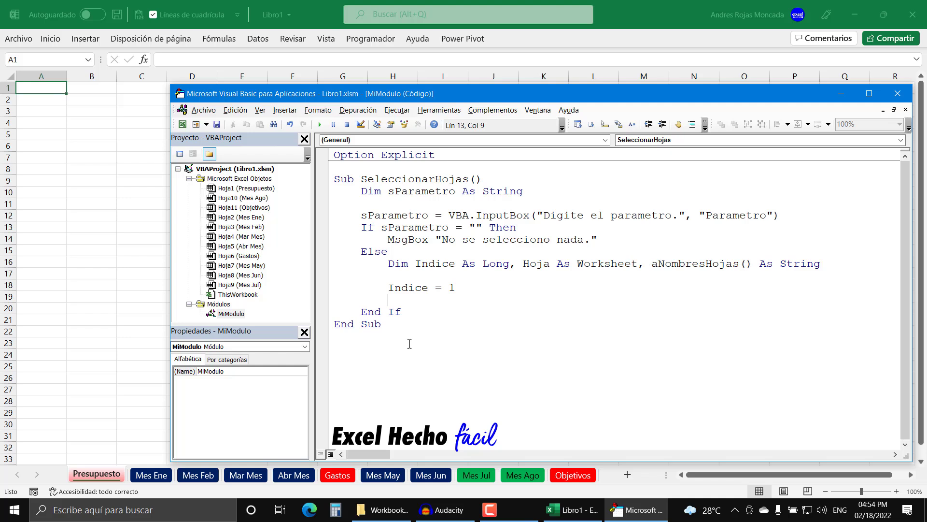
- Try a For Indice = 1 To 50 / Next Indice loop, then delete it
text(for )
text( indice = 1)
text( to)
key(BackSpace)
key(BackSpace)
key(BackSpace)
key(BackSpace)
text(to 50)
key(Return)
text(next in)
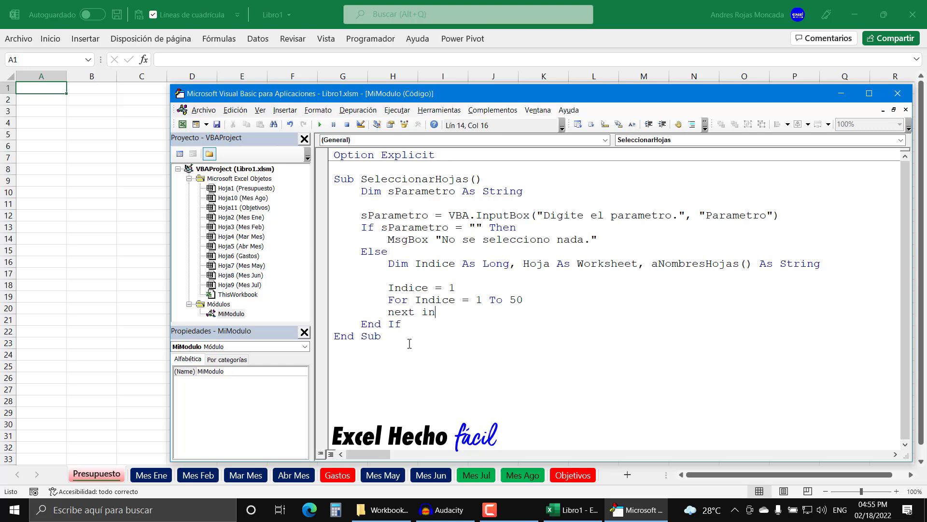
text(dice)
key(Up)
double_click(516, 300)
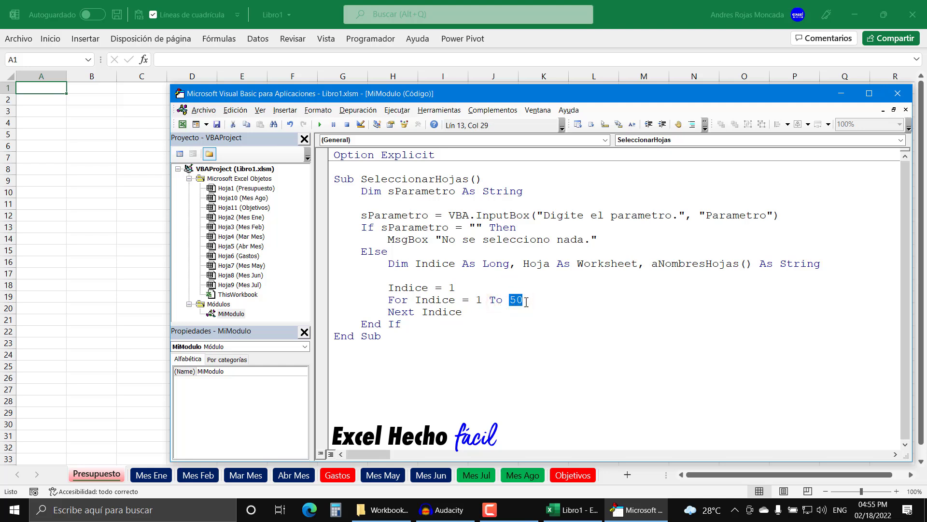
drag(472, 317, 388, 297)
key(Delete)
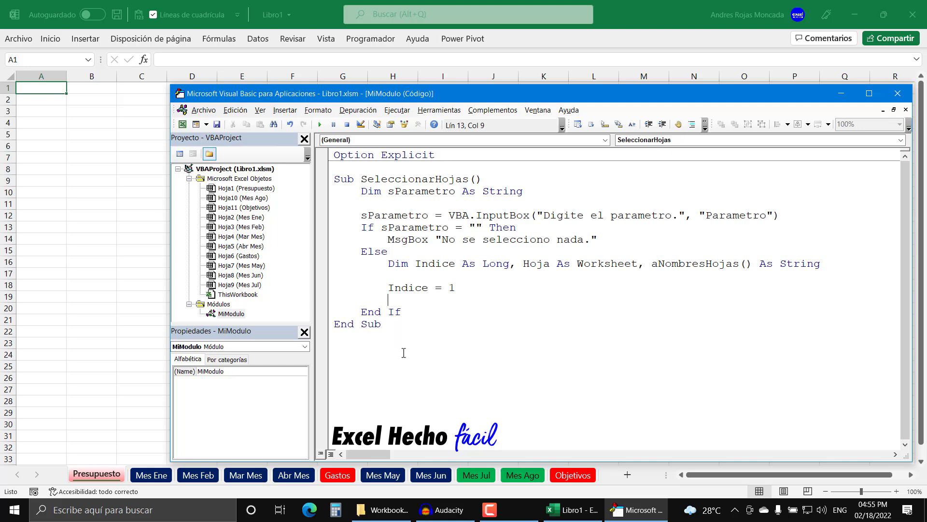
- Start the loop line 'for each hoja in application.ActiveWorkbook', taking ActiveWorkbook from IntelliSense
text(for each)
text(hoja )
text(i)
text(n)
text(active)
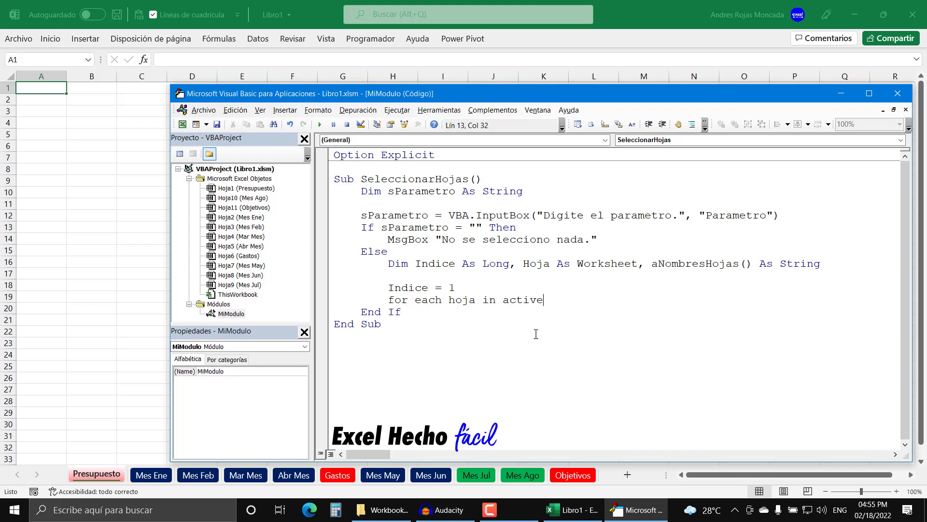
text(workbook)
drag(604, 302, 537, 308)
double_click(597, 300)
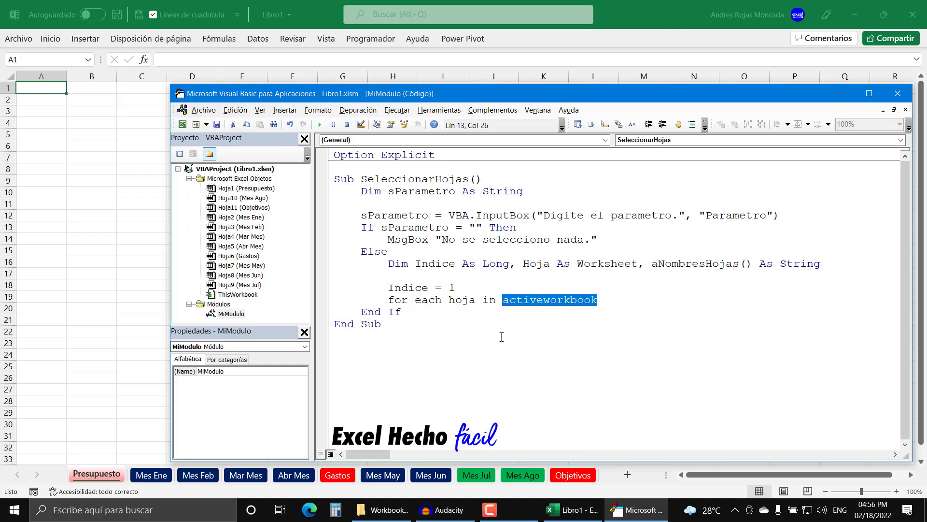
text(ap)
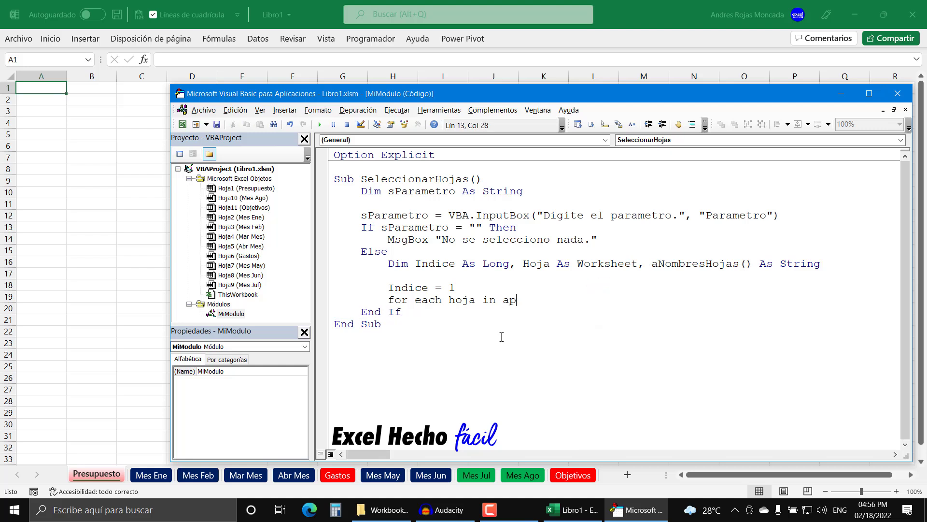
text(plication.)
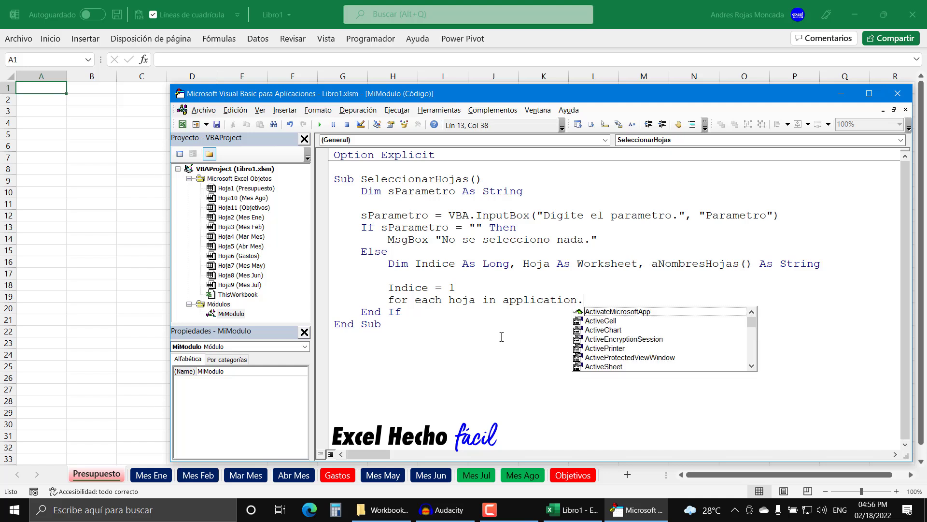
text(acti)
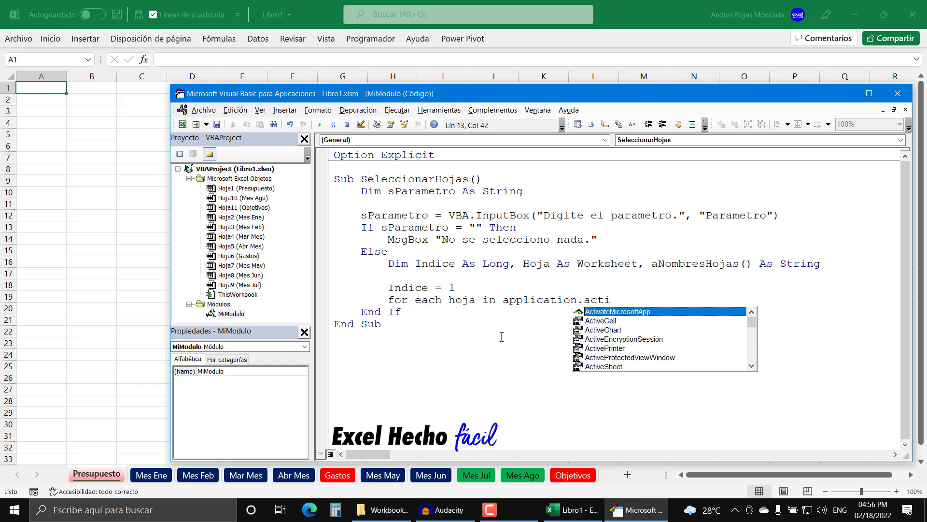
key(Down)
key(Down)
key(Down)
key(Down)
key(Down)
key(Down)
key(Down)
key(Down)
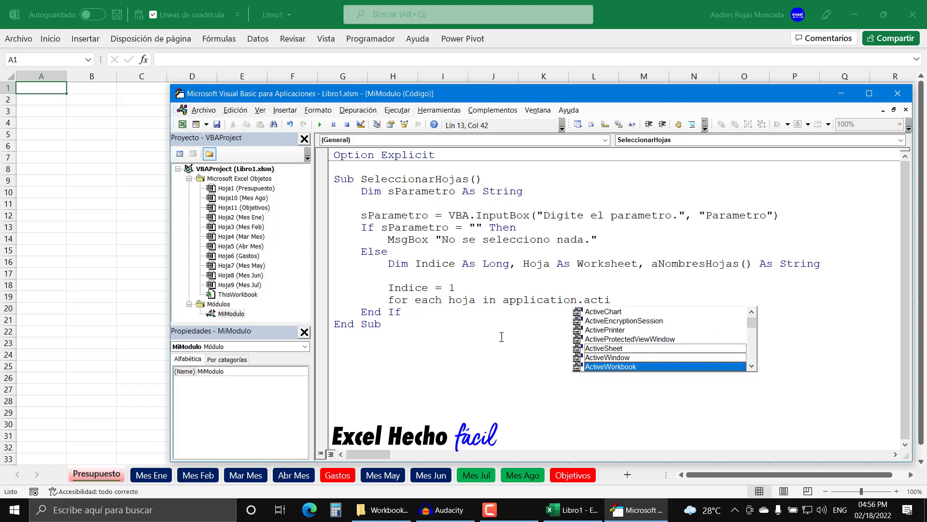
key(Tab)
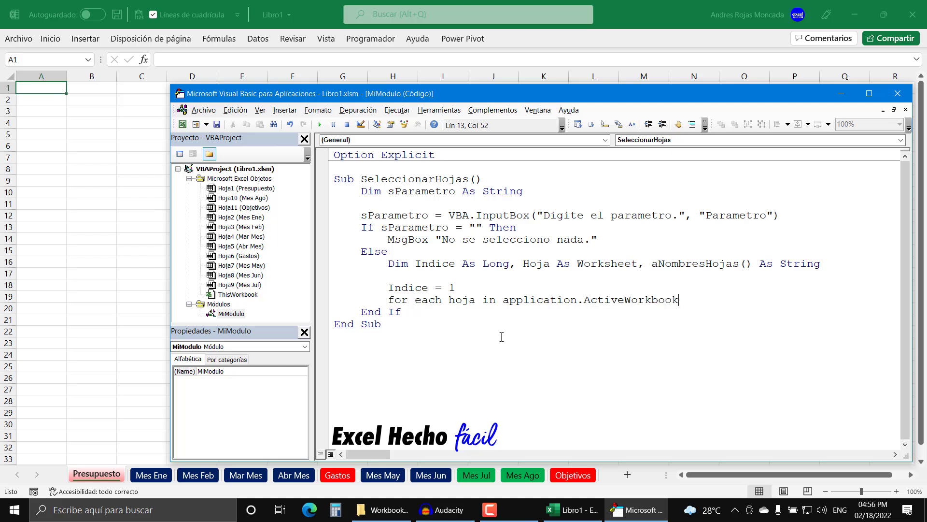
click(583, 299)
drag(583, 300, 678, 300)
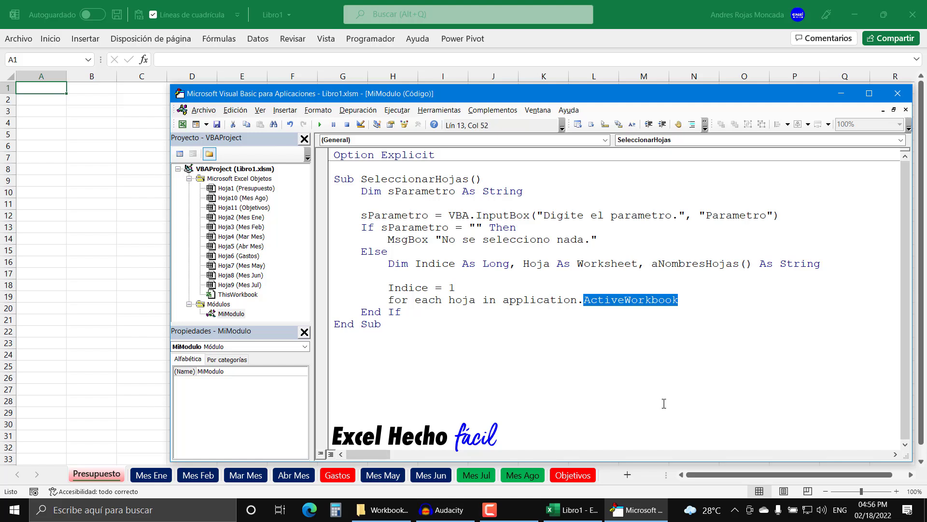
- Replace application.ActiveWorkbook with ActiveWorkbook.Worksheets as the loop's collection
key(BackSpace)
key(ctrl+shift+Left)
key(ctrl+shift+Left)
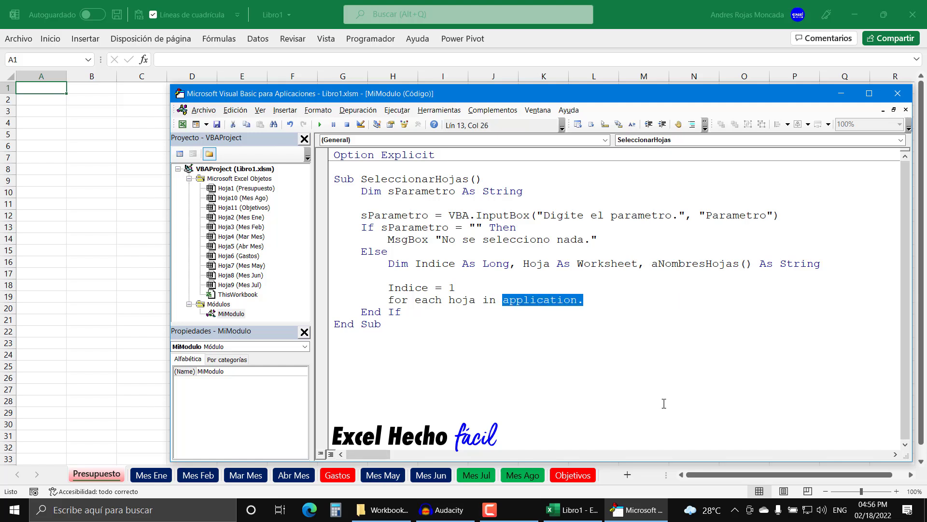
key(BackSpace)
text(acti)
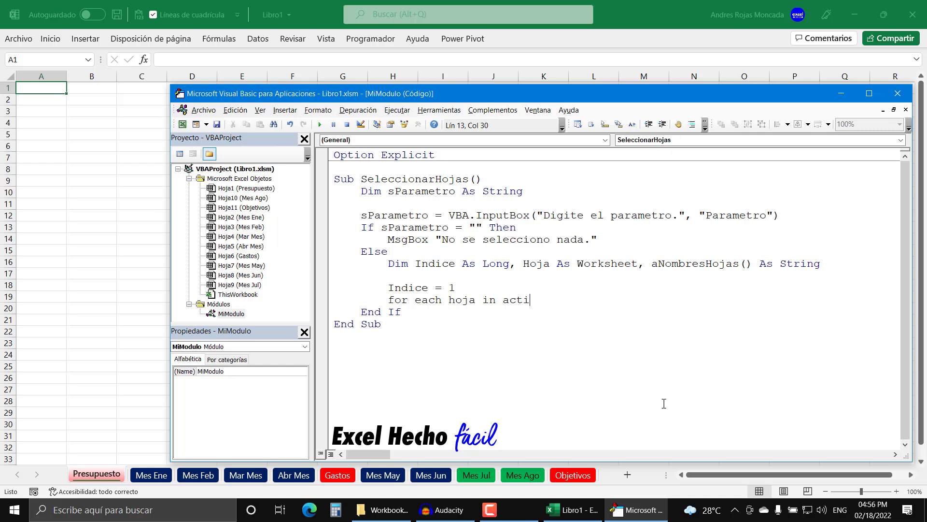
text(ve)
text(work)
text(book.)
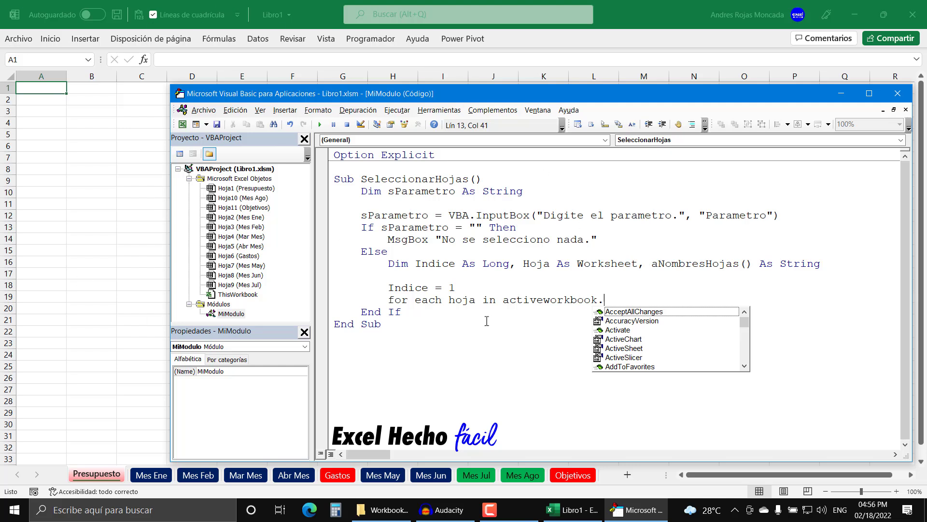
text(work)
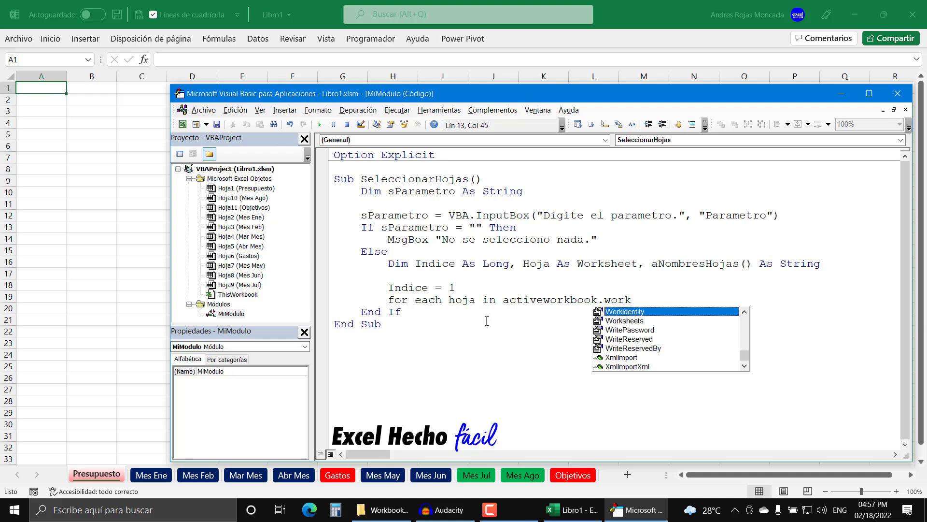
key(Down)
key(Tab)
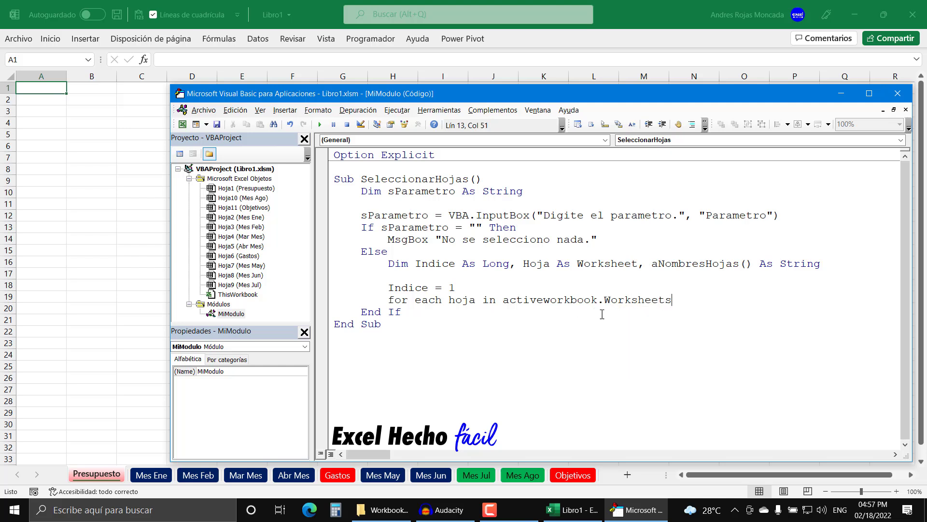
drag(604, 302, 674, 302)
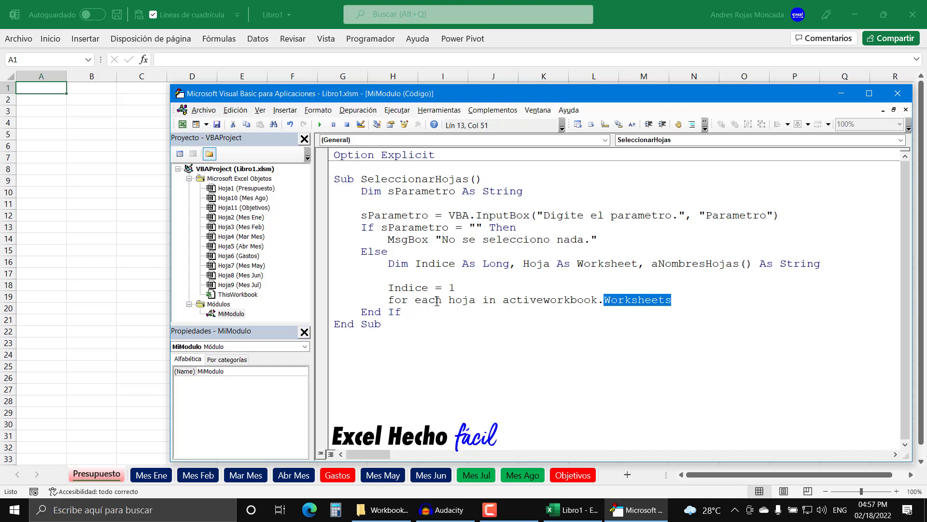
key(End)
- Close the loop with Next Hoja and open an indented empty line inside it
key(Return)
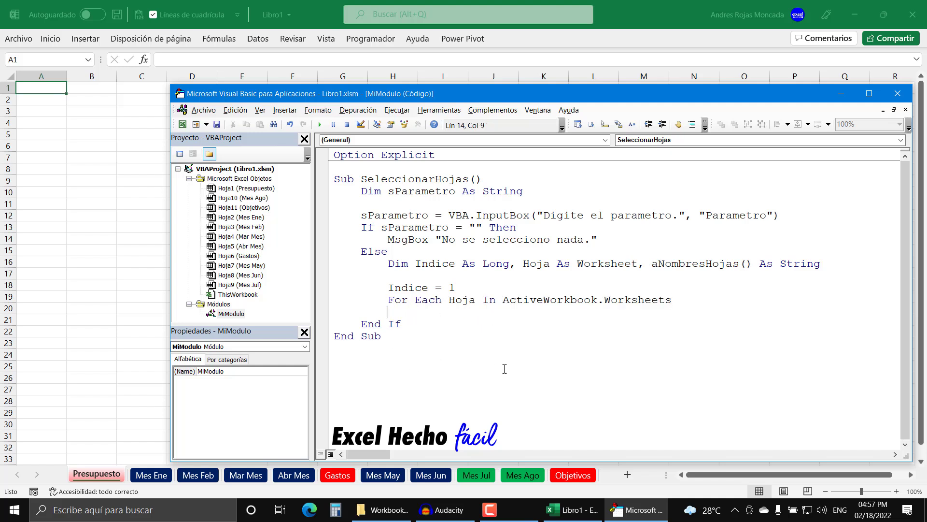
double_click(474, 300)
drag(448, 299, 465, 303)
click(458, 313)
text(Next)
text( hoja)
key(Up)
key(End)
key(Return)
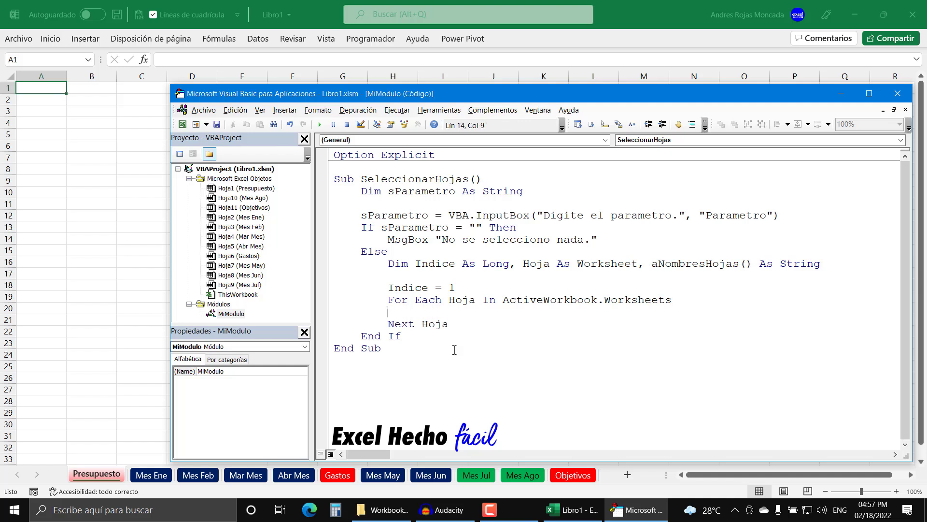
key(Tab)
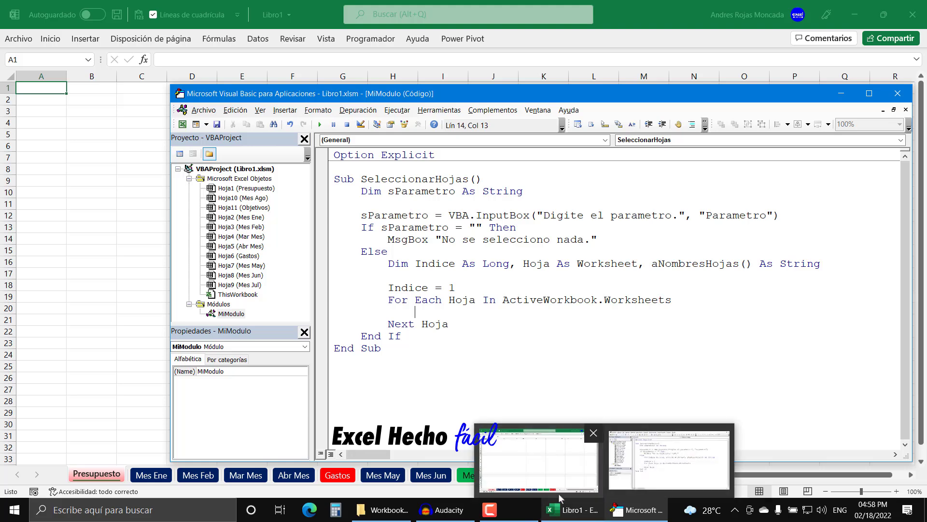
- In the Excel workbook, hide the Mes Jul and Mes Ago sheets
click(560, 513)
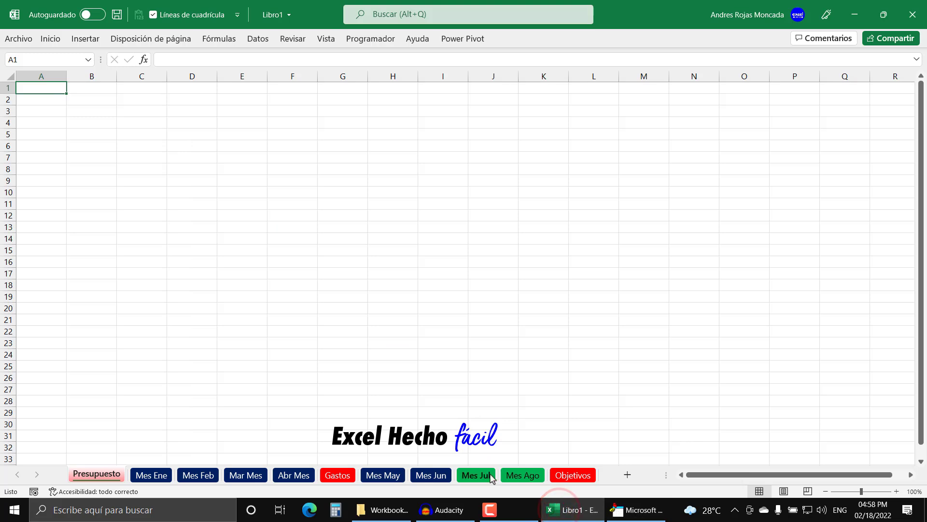
click(476, 475)
right_click(487, 476)
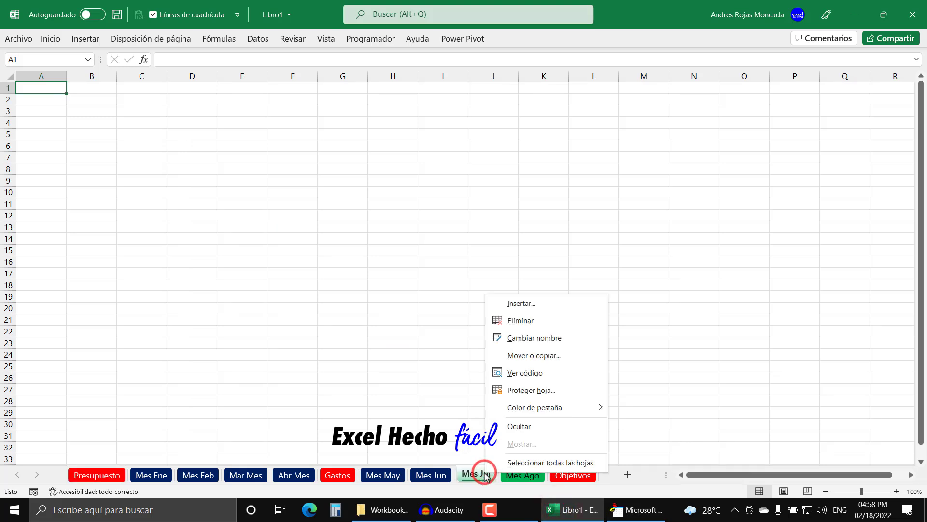
click(504, 426)
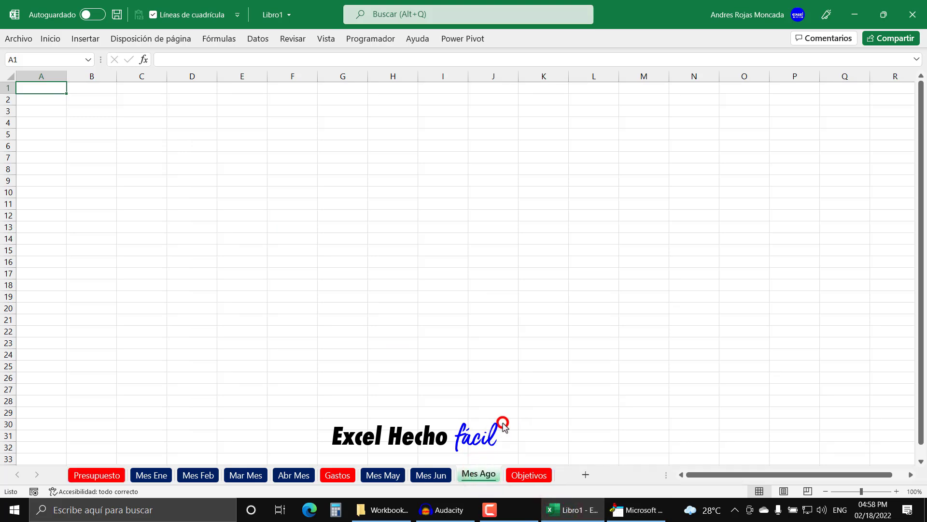
right_click(486, 474)
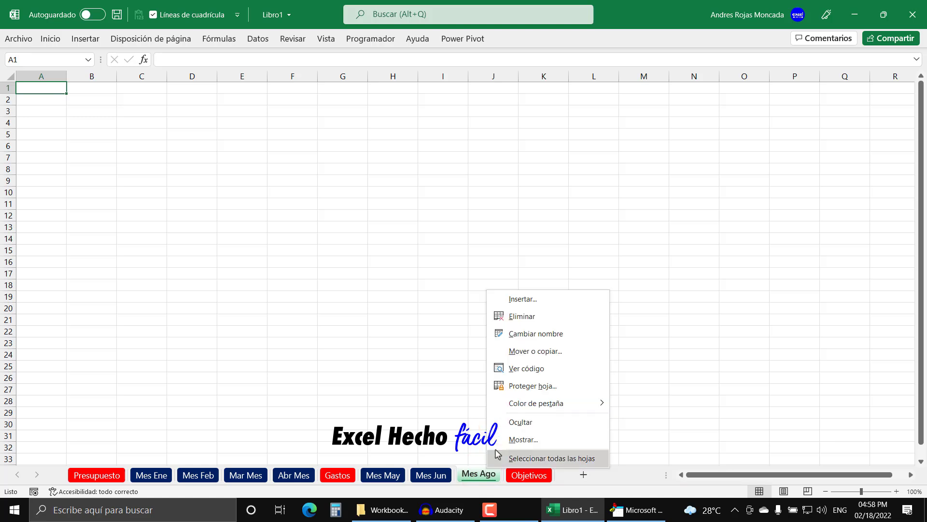
click(510, 422)
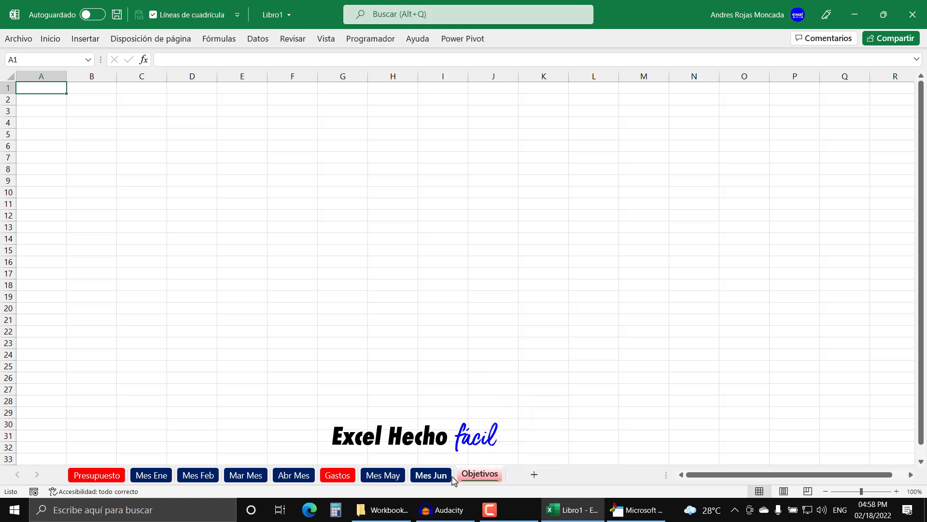
- Check the Mostrar hidden-sheets list without unhiding anything, then return to the VBA editor
right_click(480, 474)
click(485, 448)
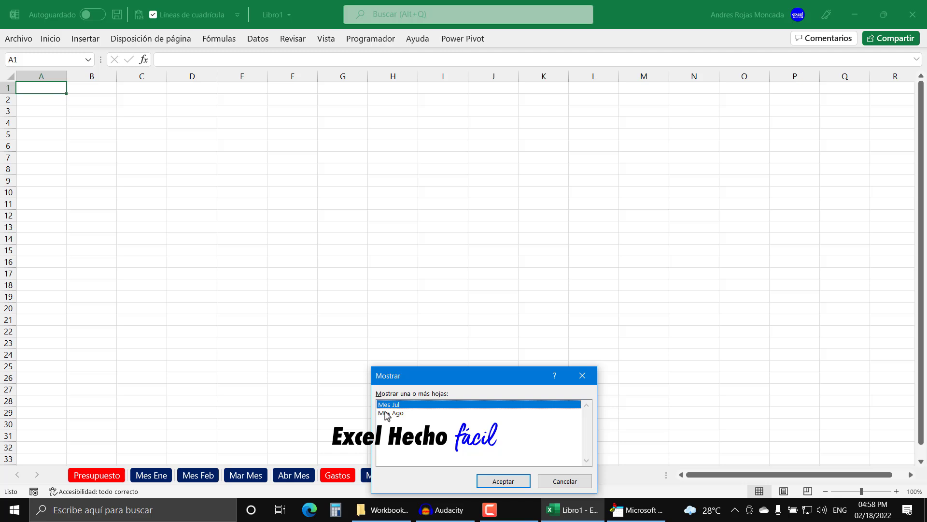
click(549, 484)
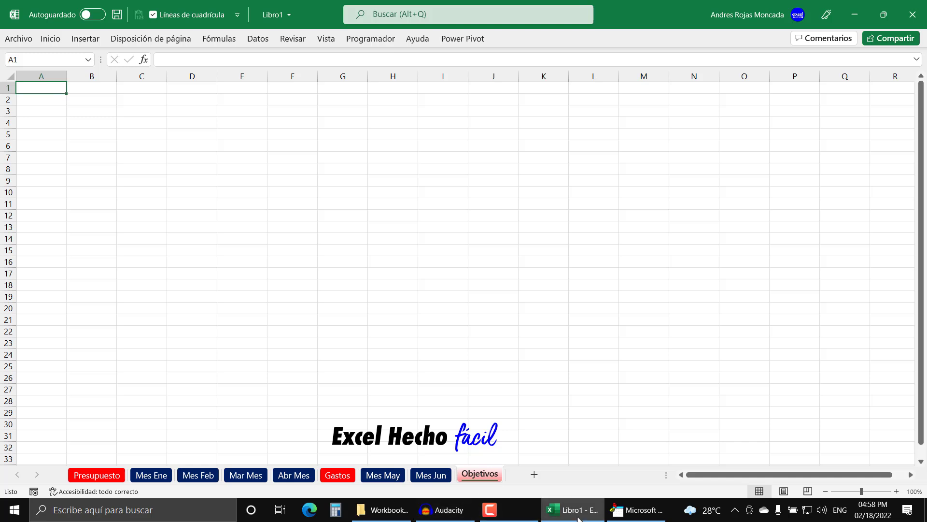
click(616, 511)
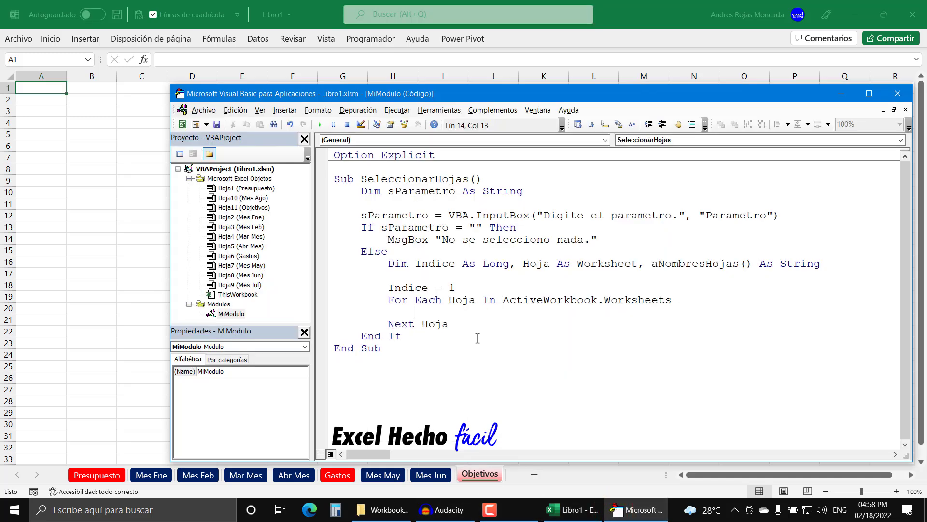
- Write If Hoja.Visible = True Then in the loop, fixing the compile error by adding Then
text(if)
text(hojas)
key(BackSpace)
text(.)
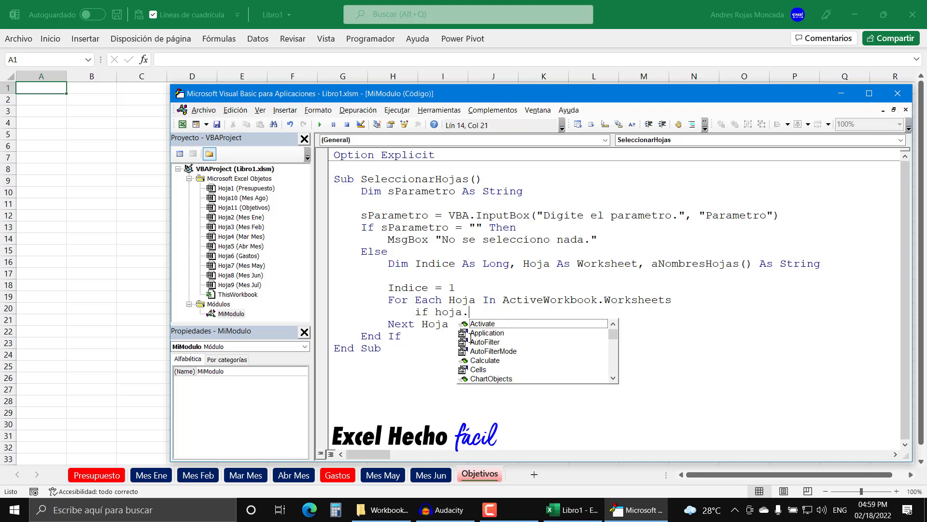
text(vi)
key(Tab)
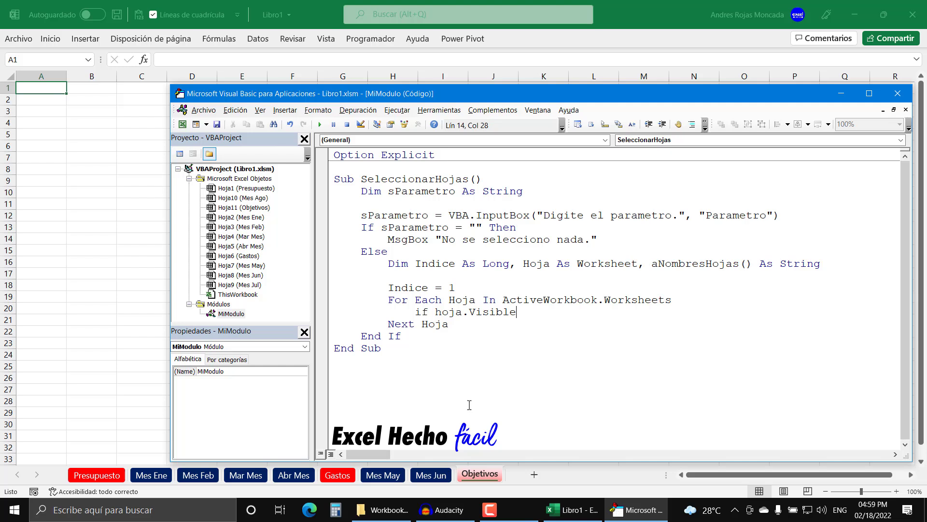
text(= true)
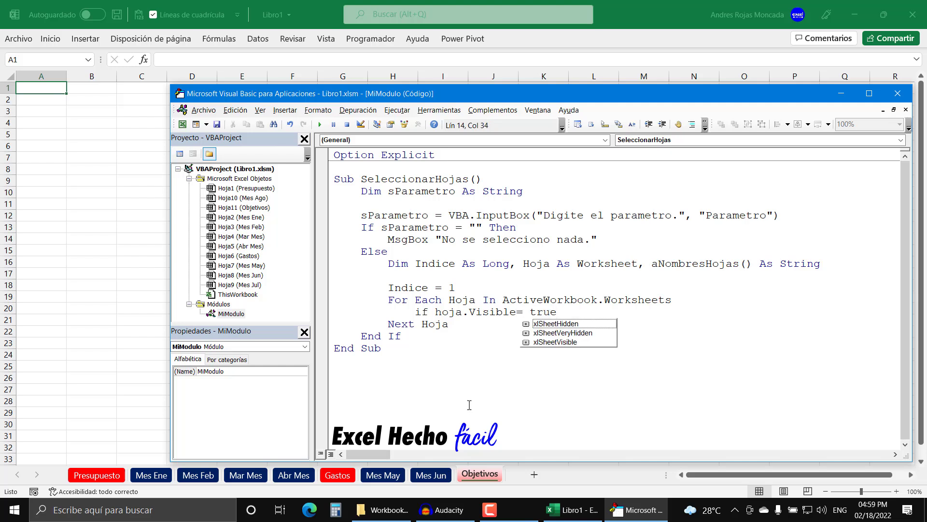
key(Tab)
key(ctrl+shift+Left)
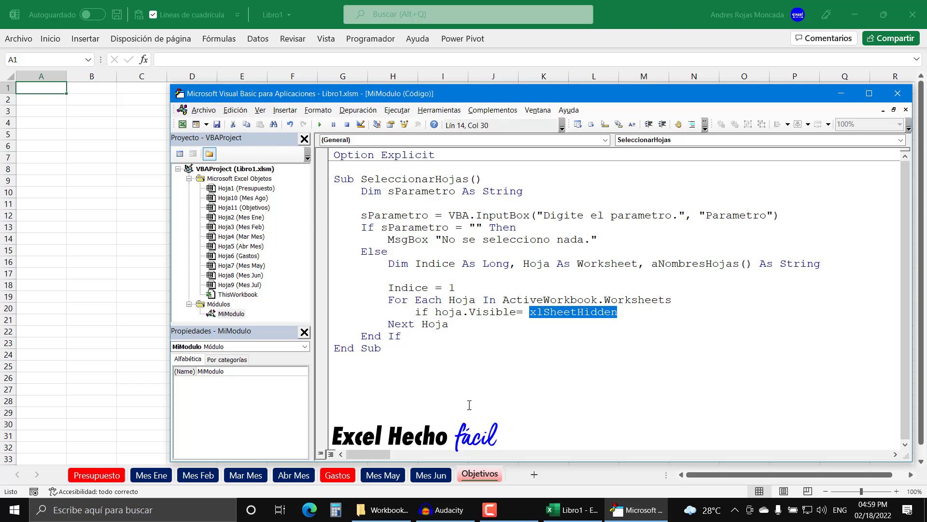
text(true)
key(Return)
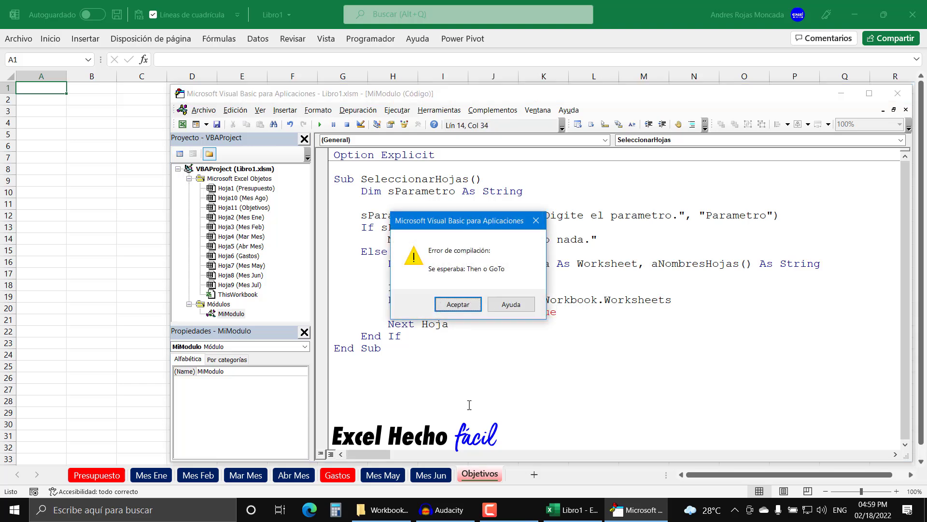
key(Return)
text(Then)
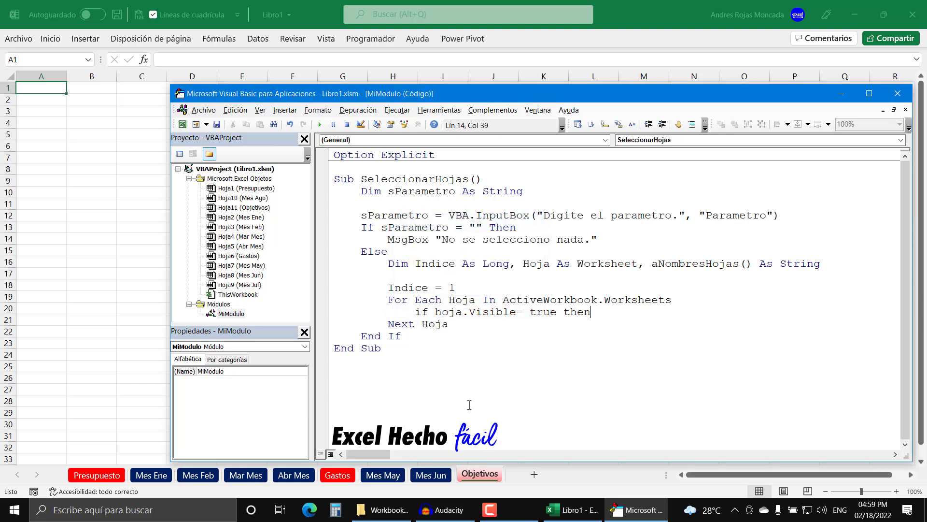
key(Up)
key(Down)
- Inspect the Visible property values of Hoja8 (Mes Jun), then open F1 help on Visible
click(493, 314)
click(258, 277)
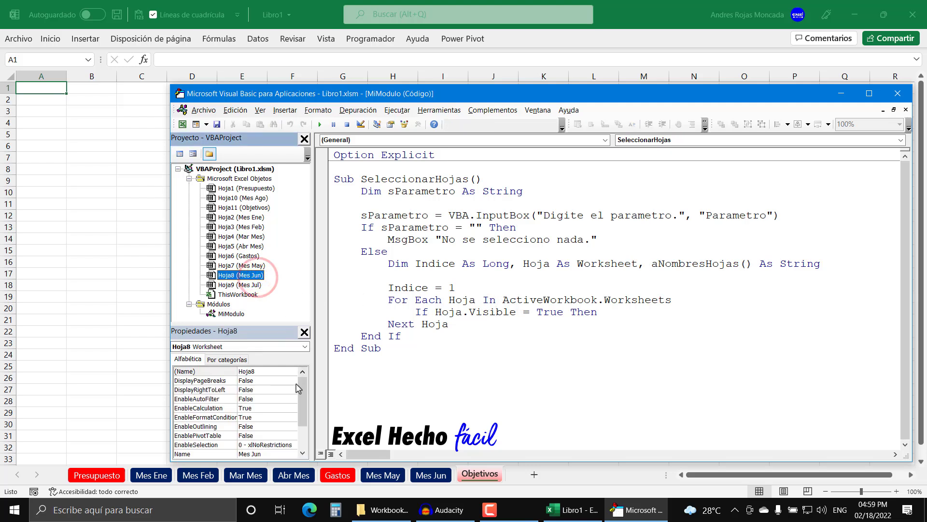
drag(300, 385, 300, 423)
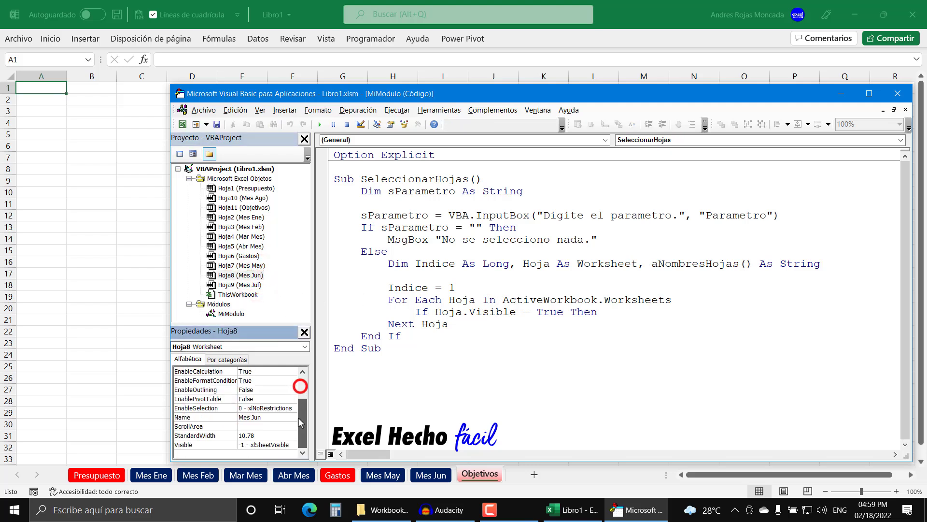
click(208, 444)
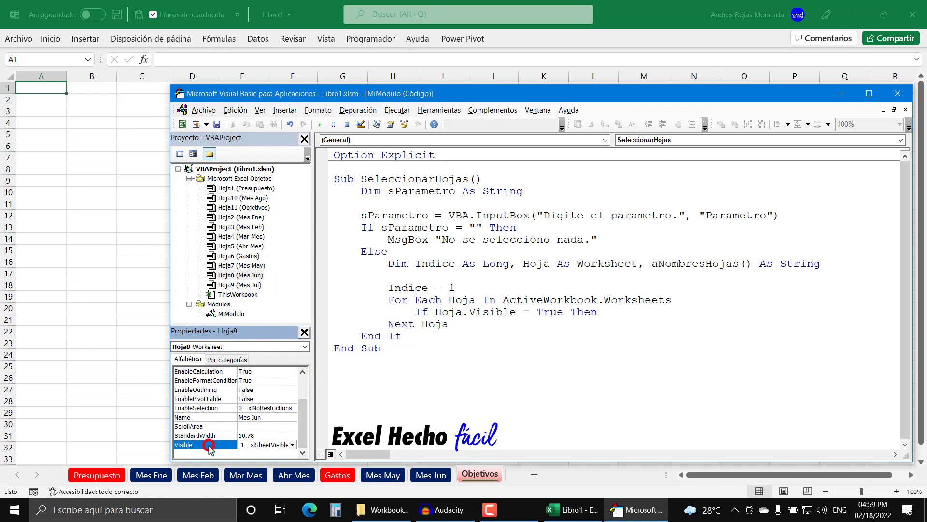
click(292, 447)
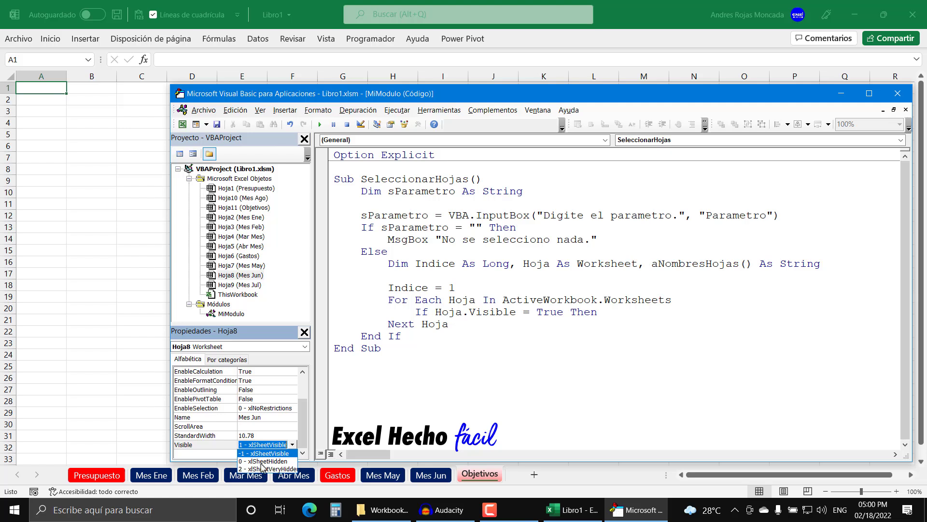
click(321, 452)
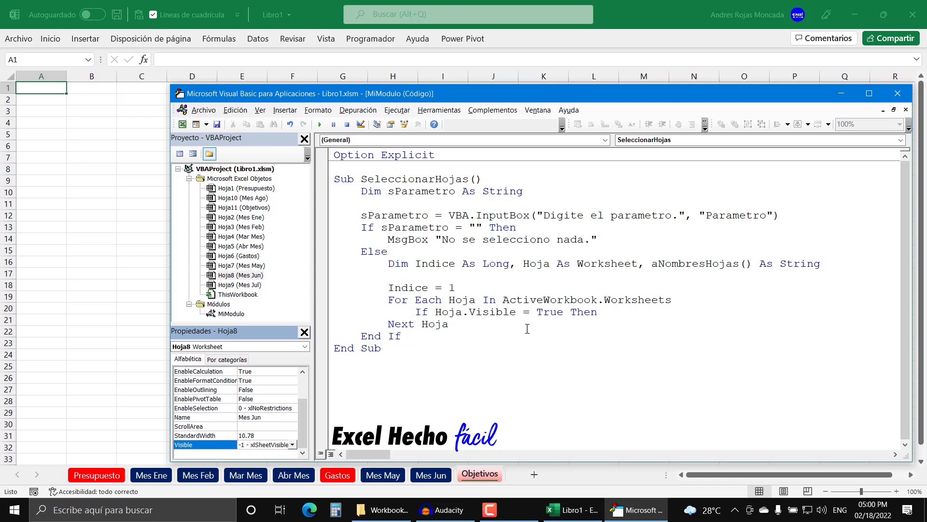
drag(516, 313, 469, 313)
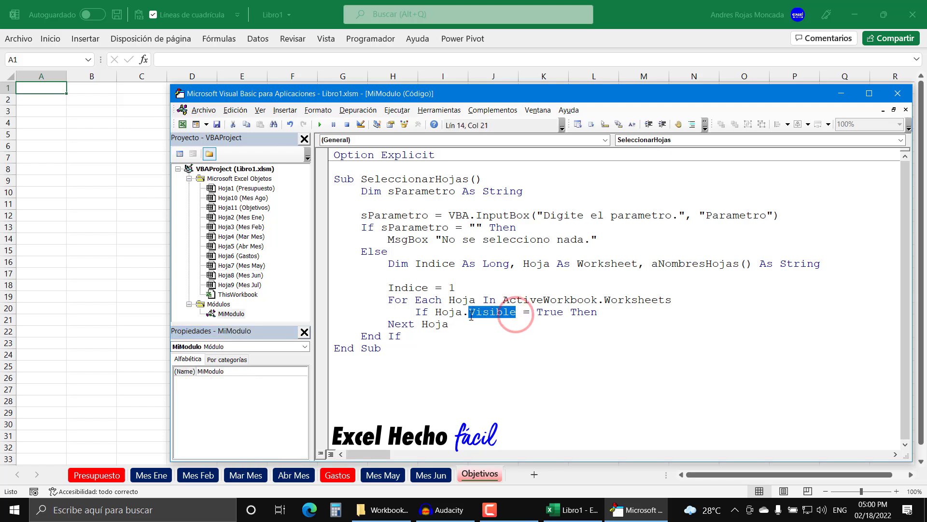
key(F1)
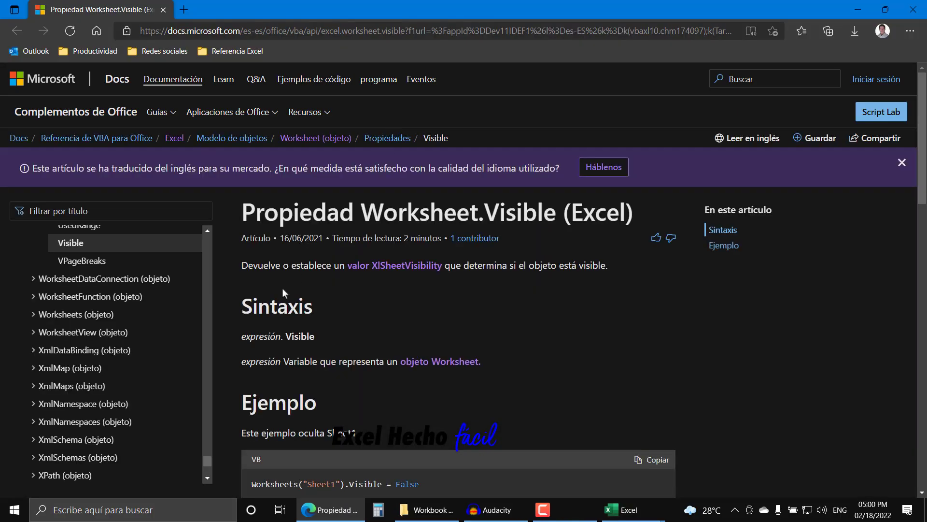
- Browse the Worksheet object's property list and return to the Worksheet.Visible article
click(207, 231)
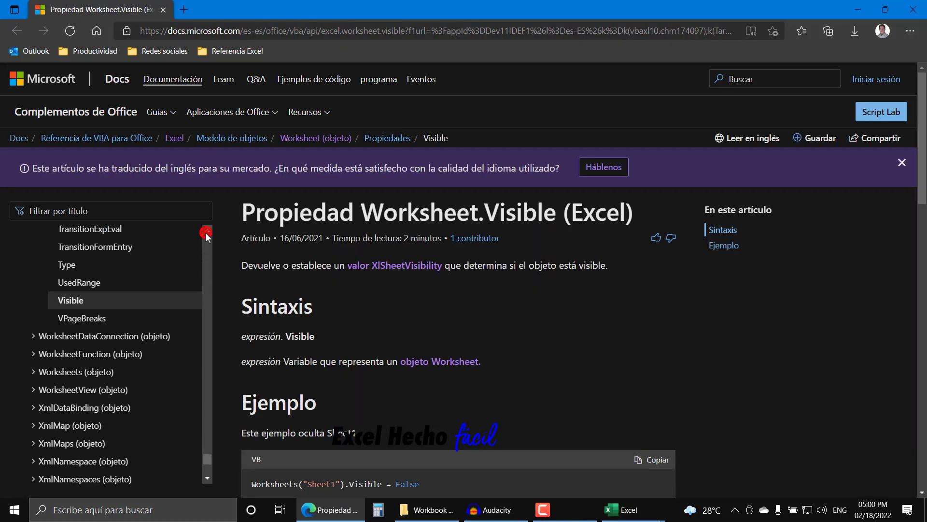
click(416, 362)
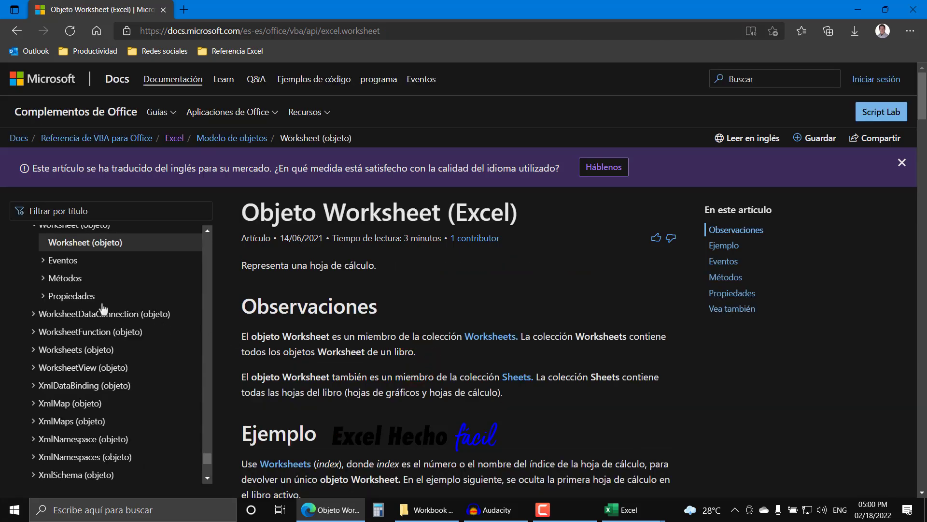
click(69, 296)
scroll(69, 296, down, 4)
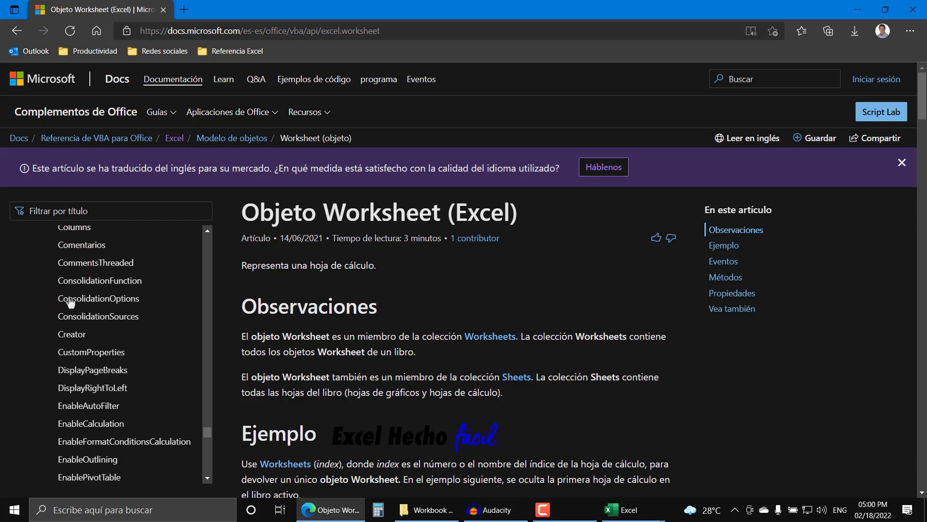
scroll(70, 300, down, 5)
scroll(70, 302, down, 6)
scroll(70, 302, down, 6)
scroll(71, 309, up, 1)
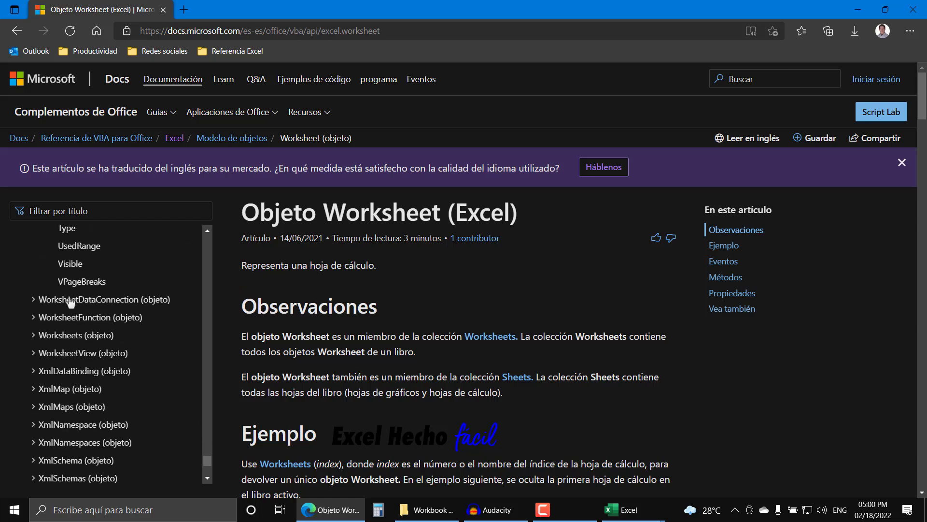
scroll(73, 314, up, 1)
click(73, 312)
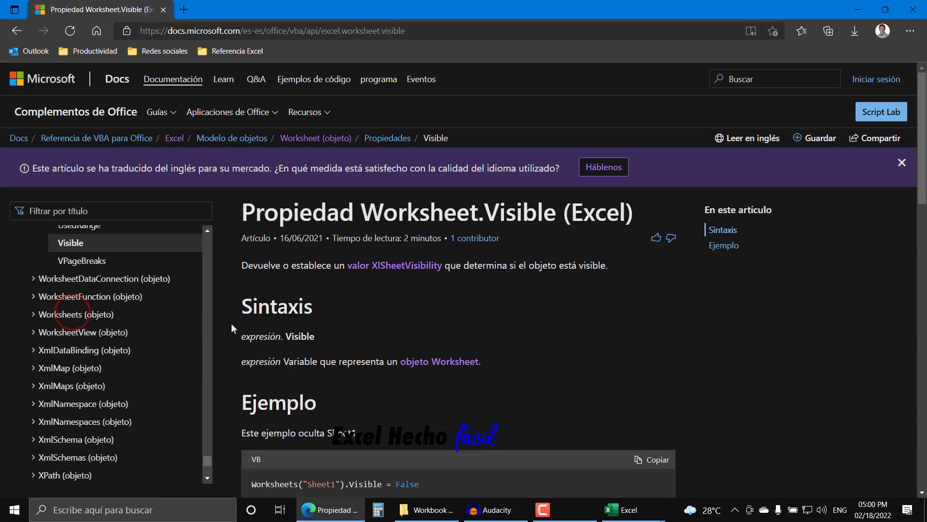
scroll(383, 335, down, 3)
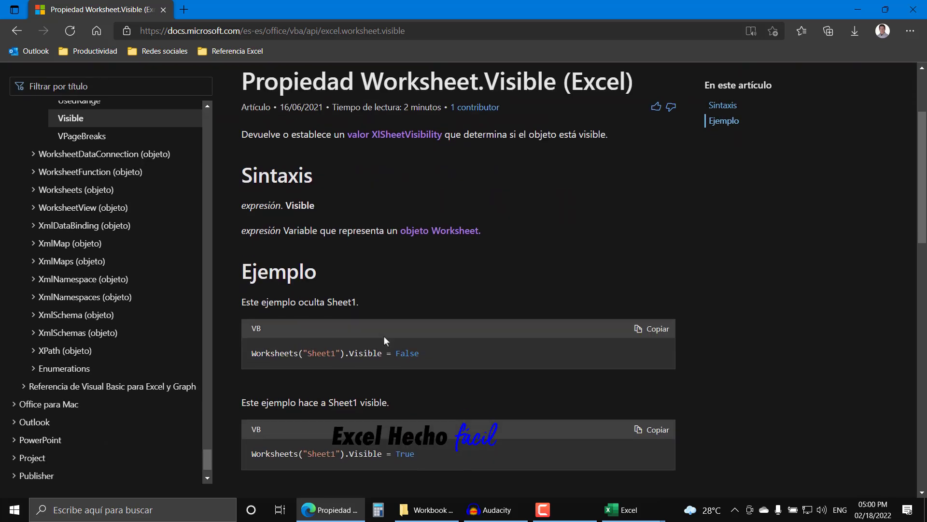
scroll(383, 335, up, 2)
scroll(385, 336, up, 1)
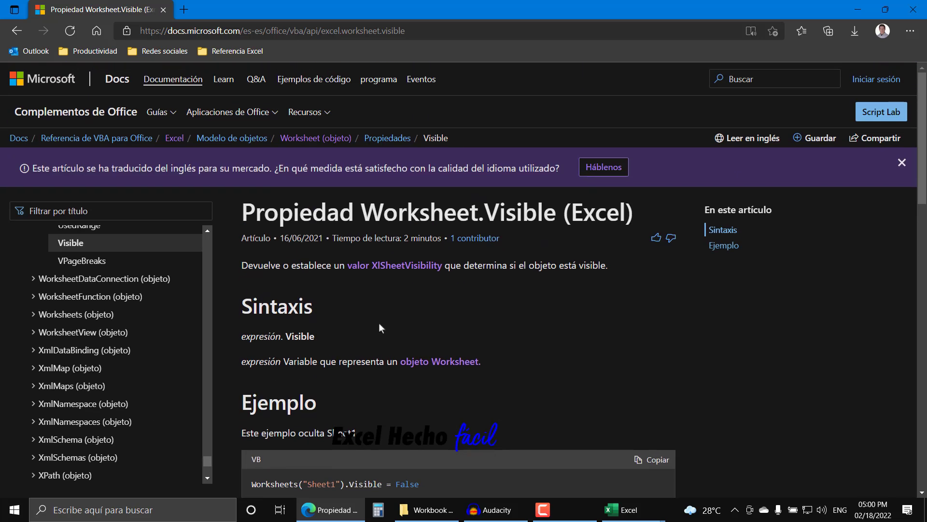
- Read the XlSheetVisibility values (hidden 0, very hidden 2, visible -1), then return to the VBA editor
click(380, 274)
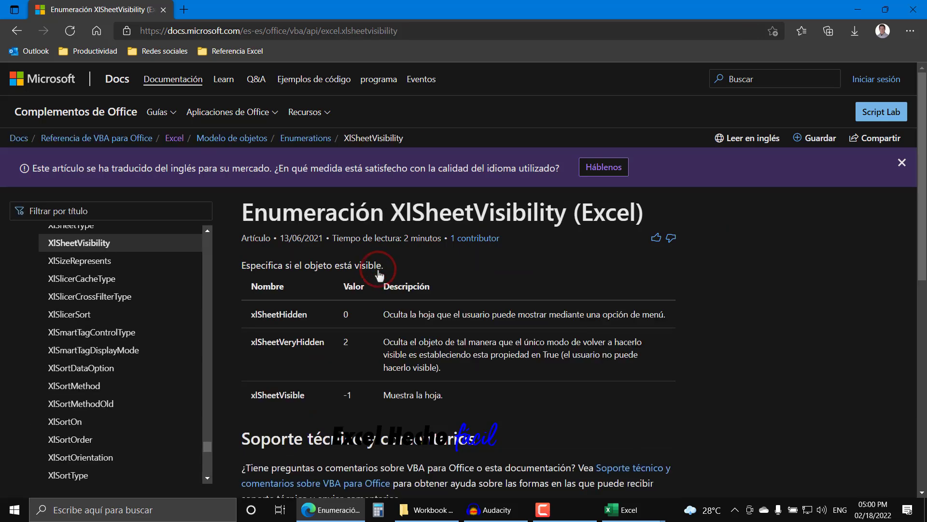
scroll(379, 275, down, 1)
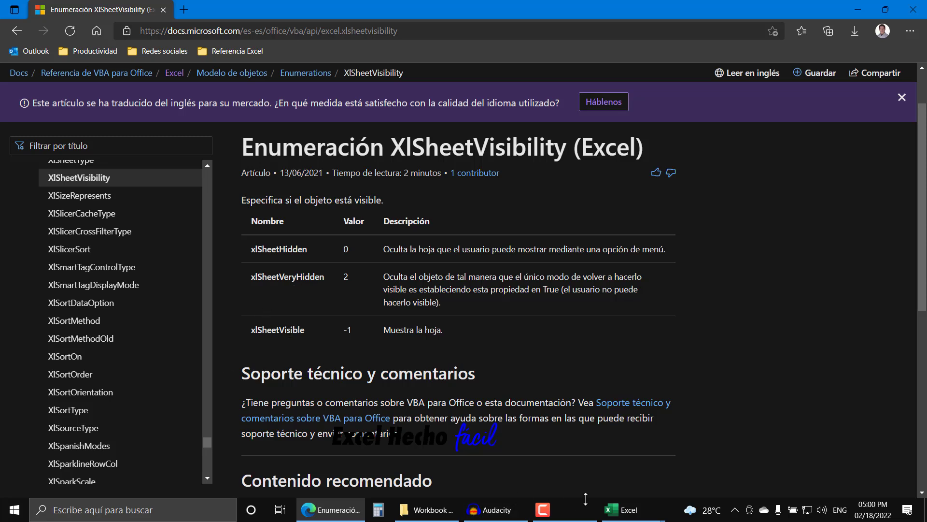
click(609, 510)
click(676, 471)
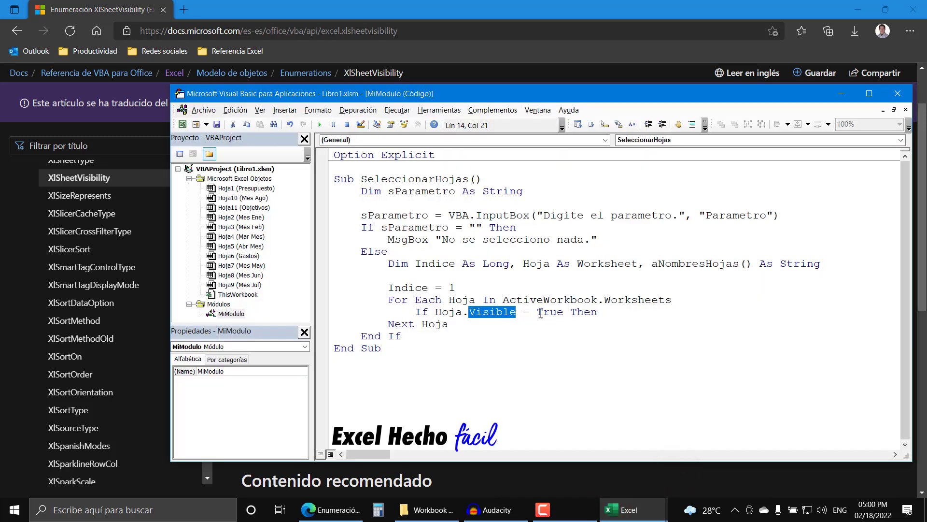
- Bring Edge back up on the XlSheetVisibility page listing xlSheetVisible -1 and xlSheetHidden 0
click(344, 508)
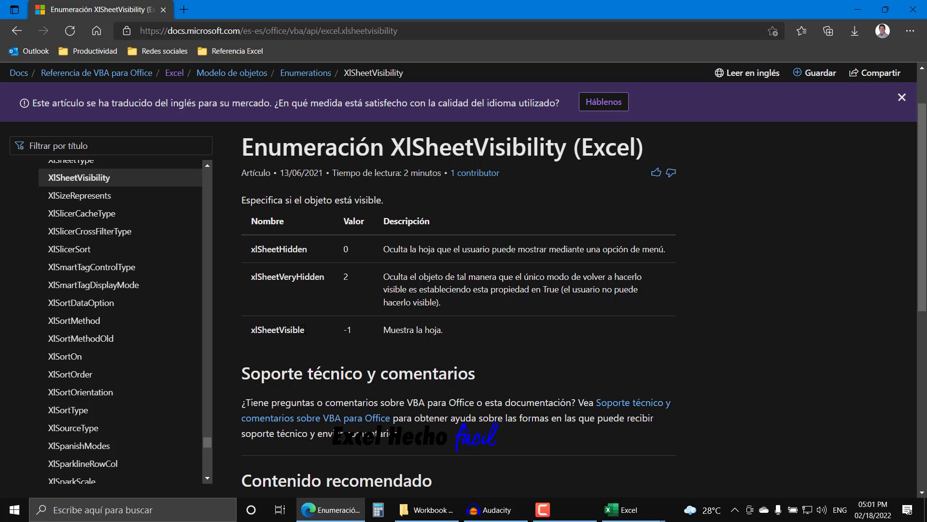
- Note xlSheetVisible's value of -1 in the Edge documentation, then bring the Libro1 workbook to the front
double_click(304, 329)
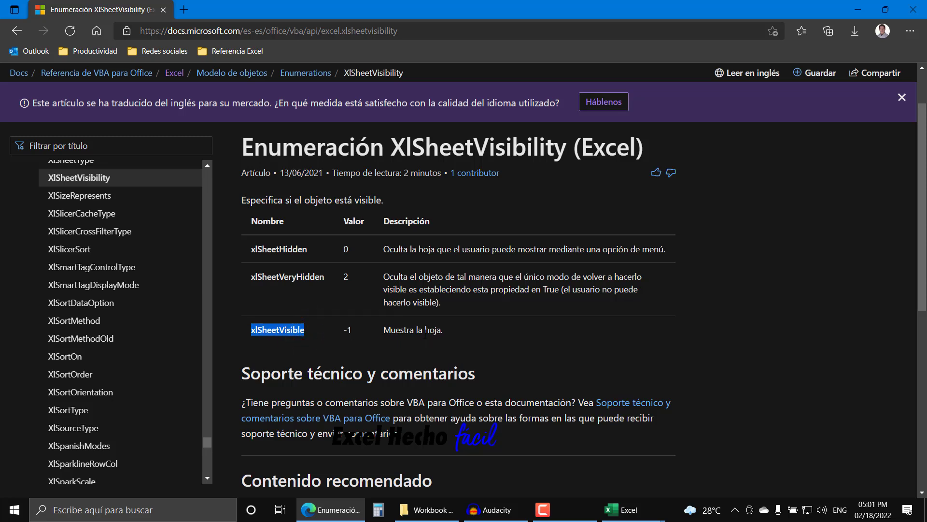
click(623, 510)
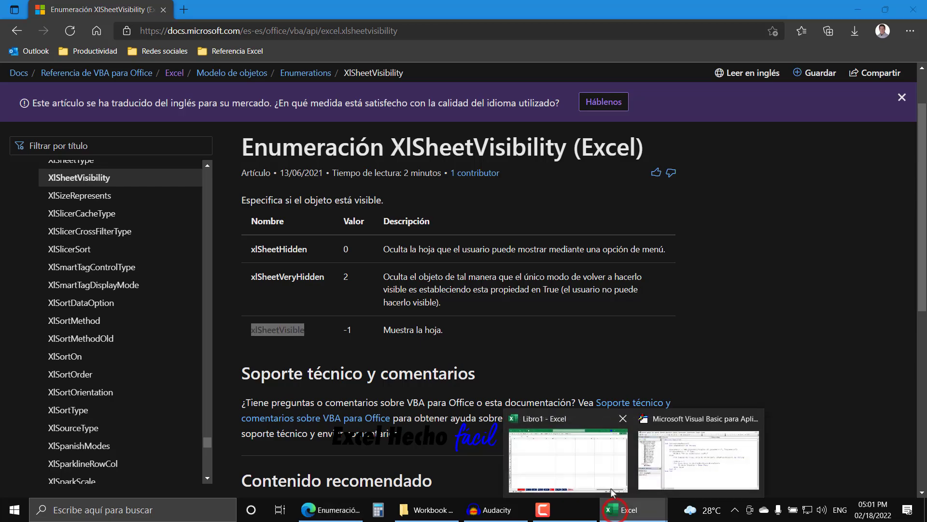
click(550, 466)
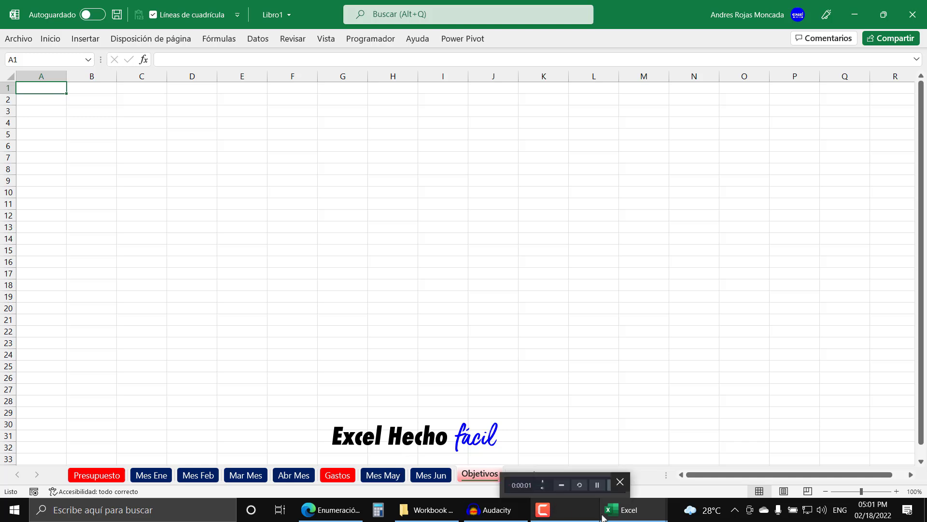
- Close the Edge XlSheetVisibility documentation and return to the SeleccionarHojas code in the VBA editor
mouse_move(621, 509)
click(690, 454)
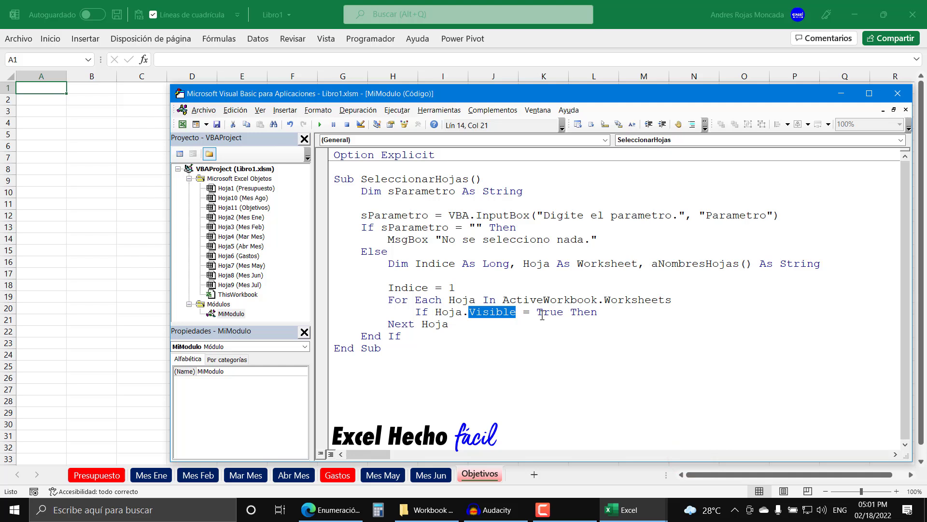
click(520, 314)
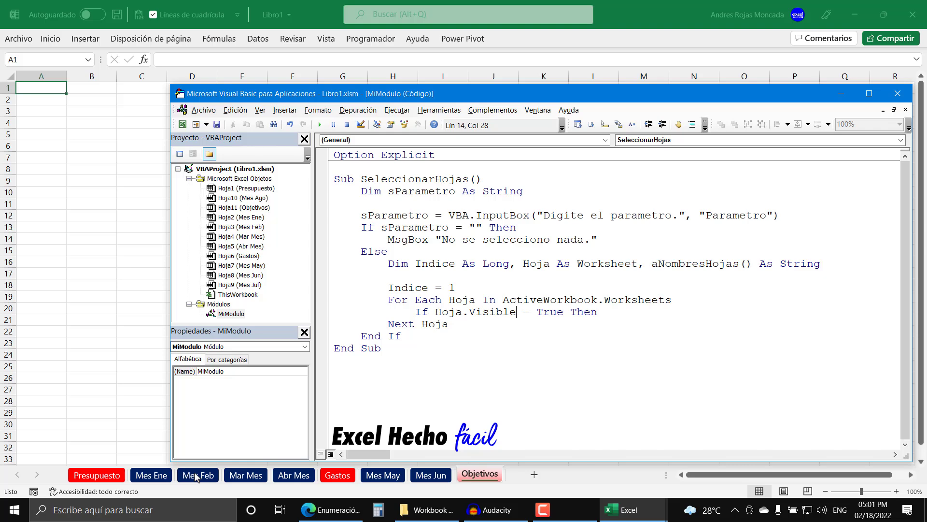
click(318, 515)
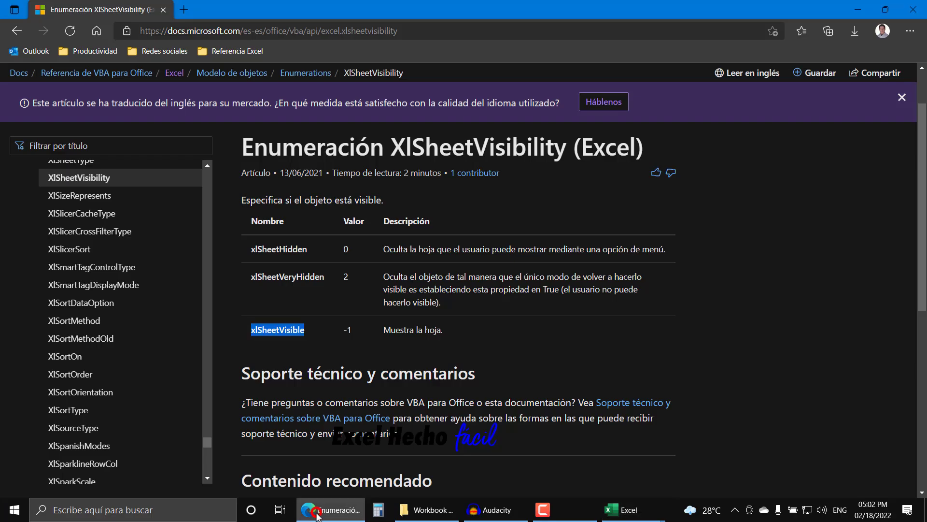
click(913, 9)
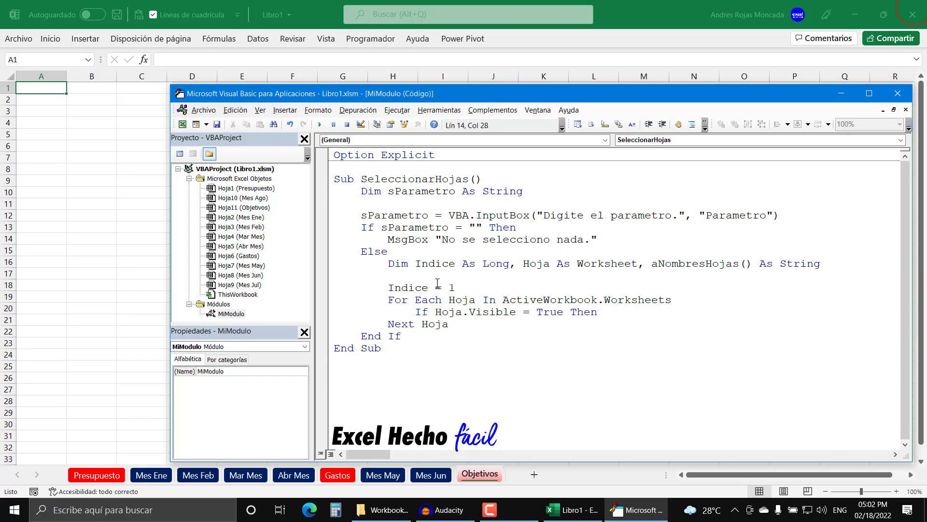
- Highlight the Hoja.Visible = True condition and place the cursor right after True
click(468, 312)
double_click(468, 312)
drag(563, 312, 434, 314)
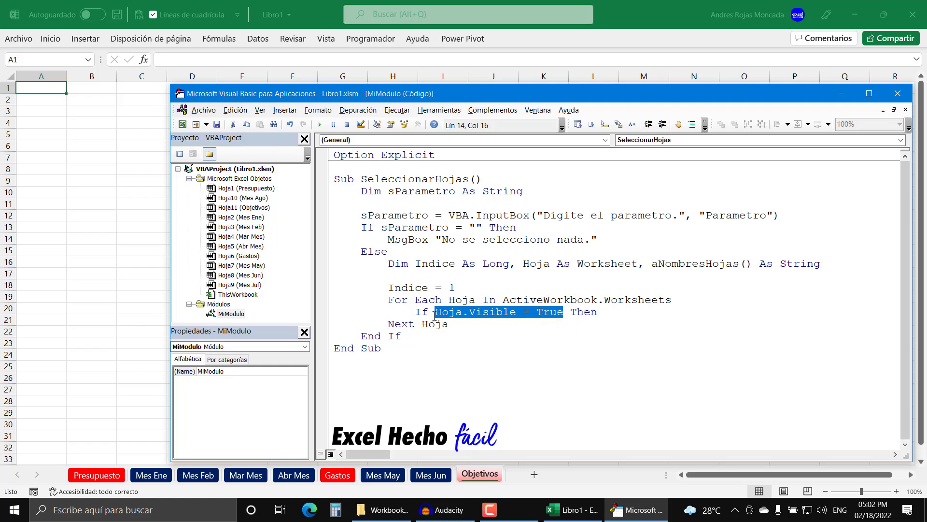
click(562, 312)
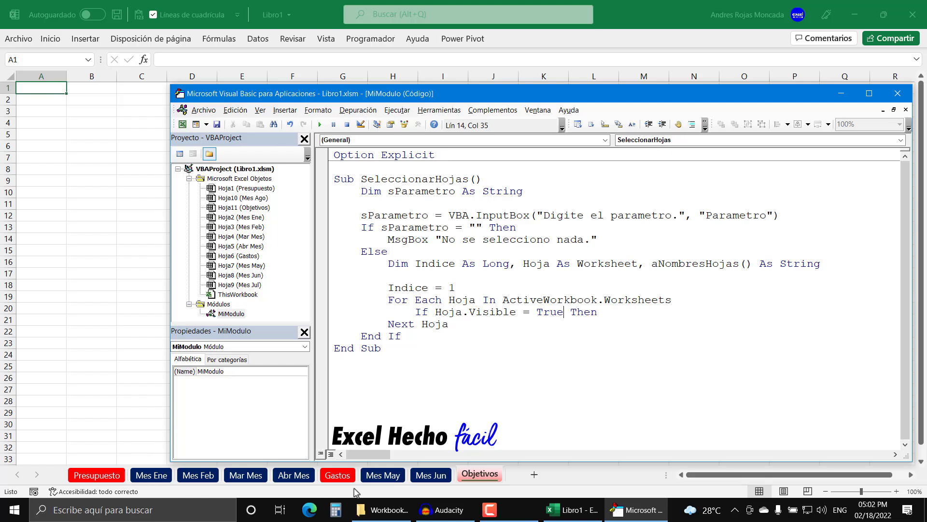
- Append 'And InStr(' after True in the loop's If condition
text(v)
key(BackSpace)
text(and  )
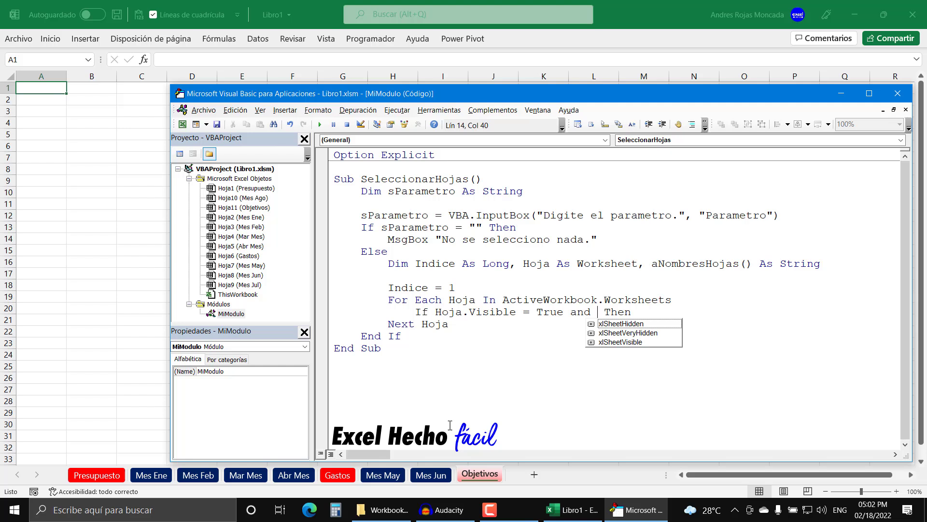
text(i)
text(nstr)
text(()
key(BackSpace)
key(BackSpace)
key(BackSpace)
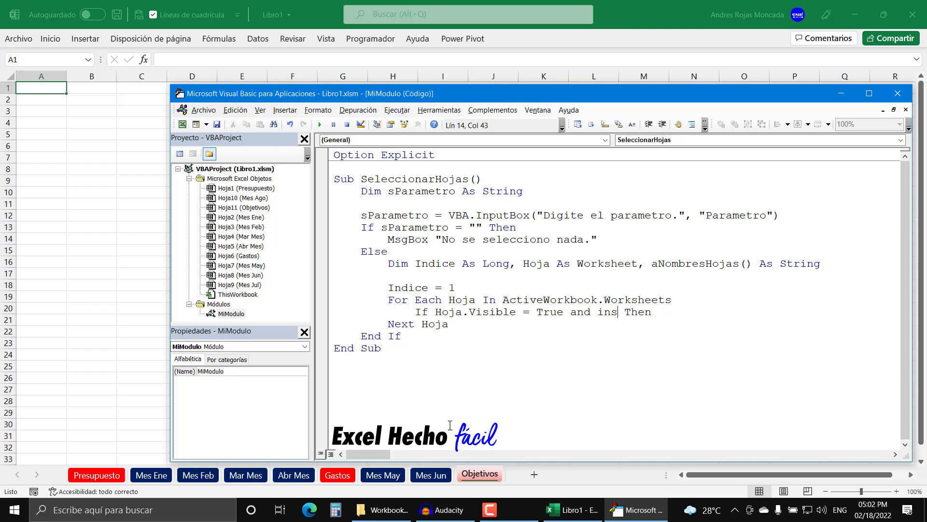
key(BackSpace)
key(BackSpace)
key(BackSpace)
text(instr)
text(()
key(End)
key(BackSpace)
key(BackSpace)
key(BackSpace)
key(BackSpace)
key(BackSpace)
key(BackSpace)
text(()
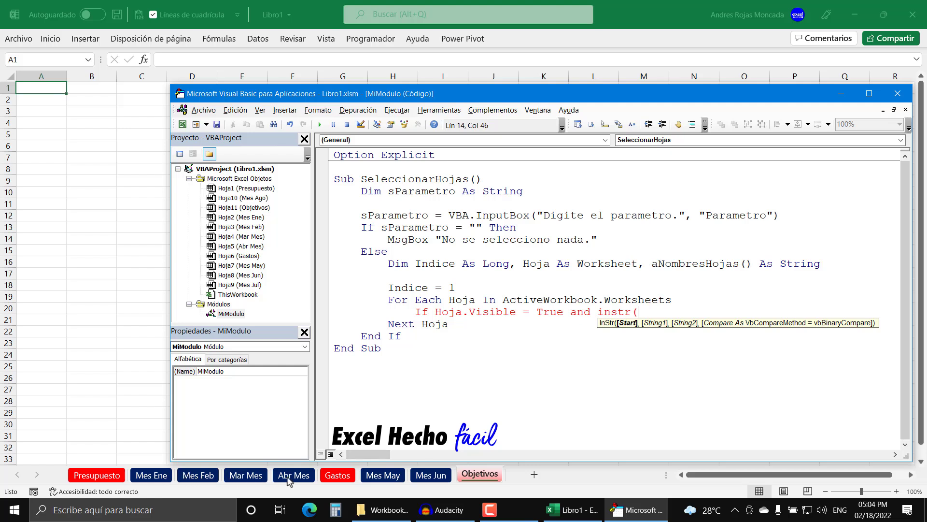
- Complete the condition with InStr(Hoja.Name, sParametro) > 0 Then and start a new line
text(hoja.)
text(n)
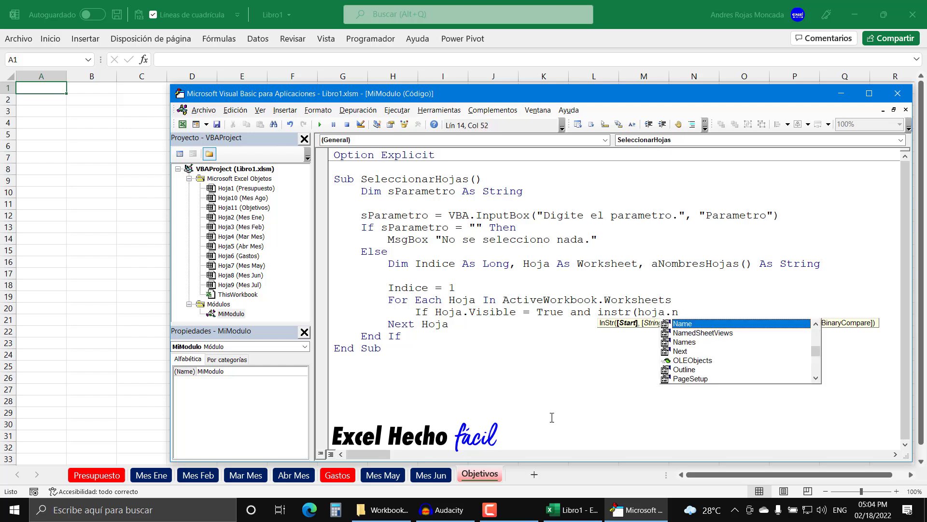
key(Tab)
text(,)
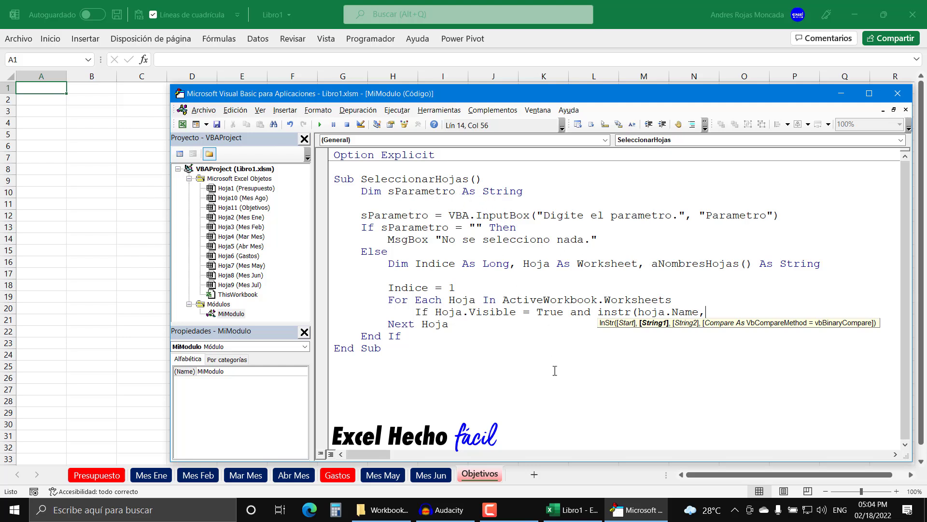
text(spara)
text(metro))
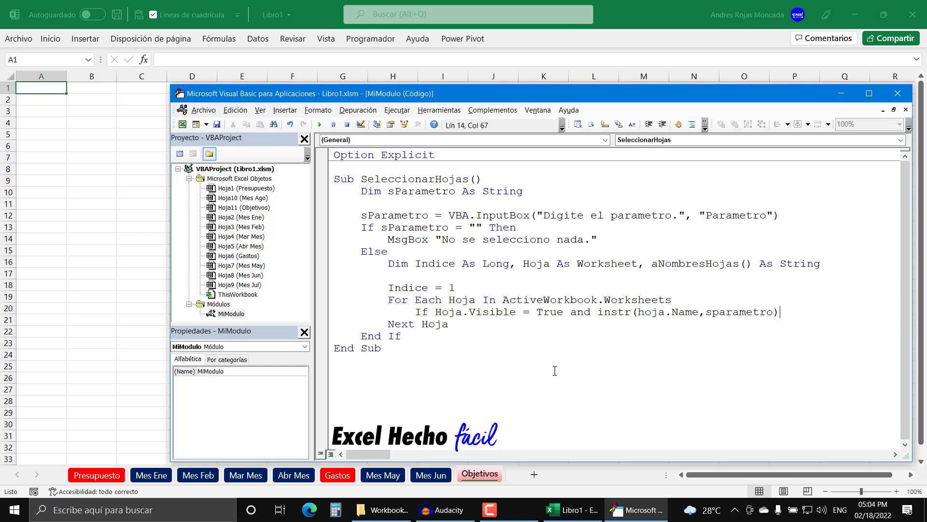
text(>0)
text( then)
key(Return)
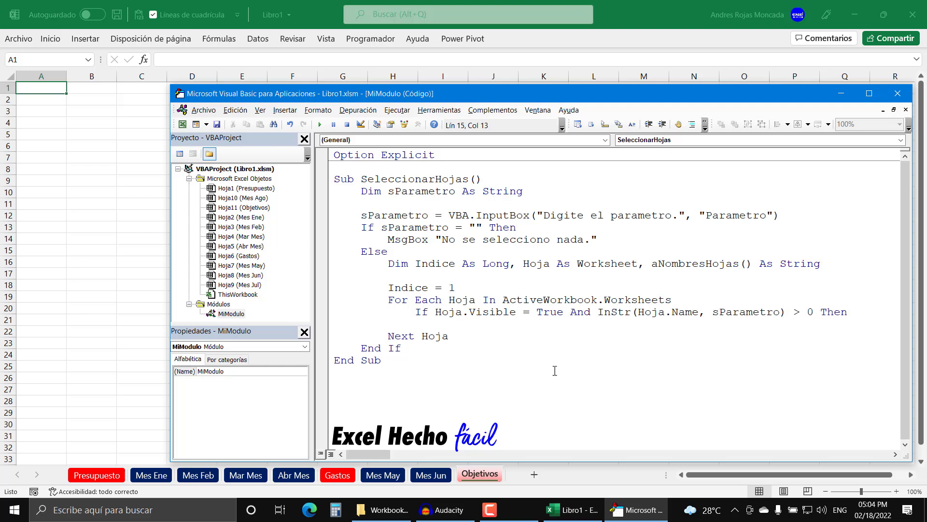
- Highlight the Hoja.Visible = True and the InStr parts of the If condition
click(590, 313)
double_click(590, 313)
drag(562, 313, 434, 315)
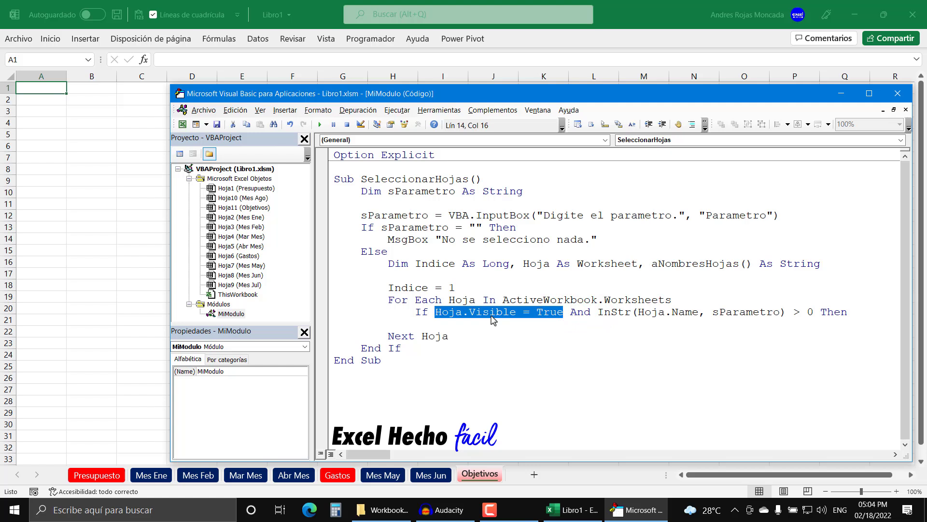
click(599, 314)
drag(667, 318, 814, 312)
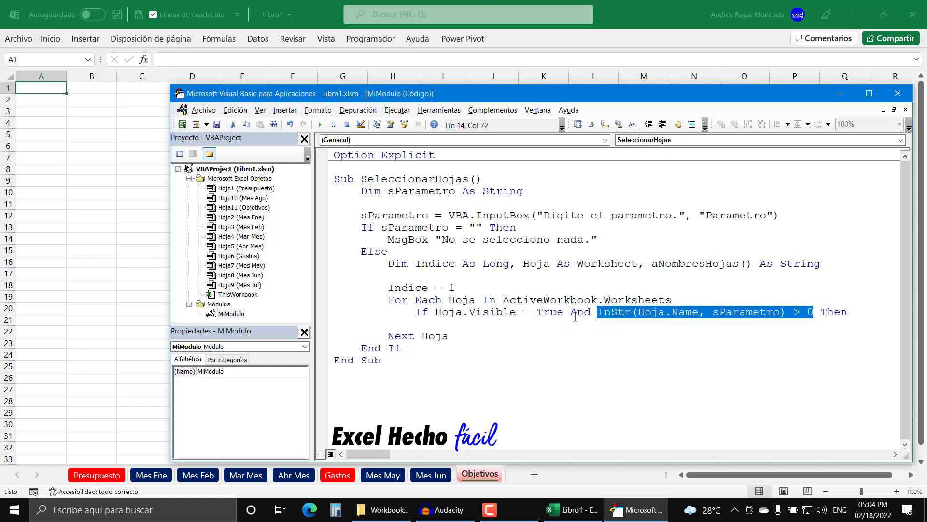
- Close the If block with End If and indent the empty line inside it
click(499, 324)
text(e)
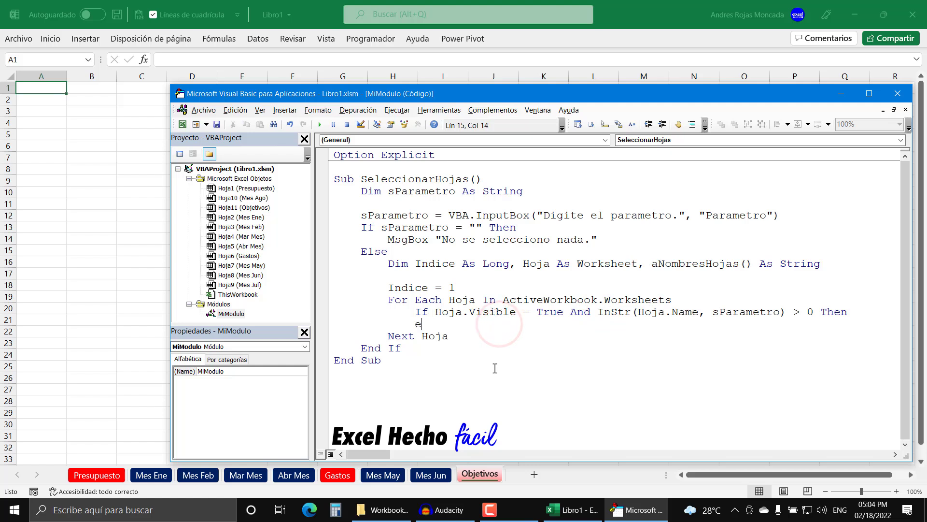
text(lse)
key(Up)
key(Return)
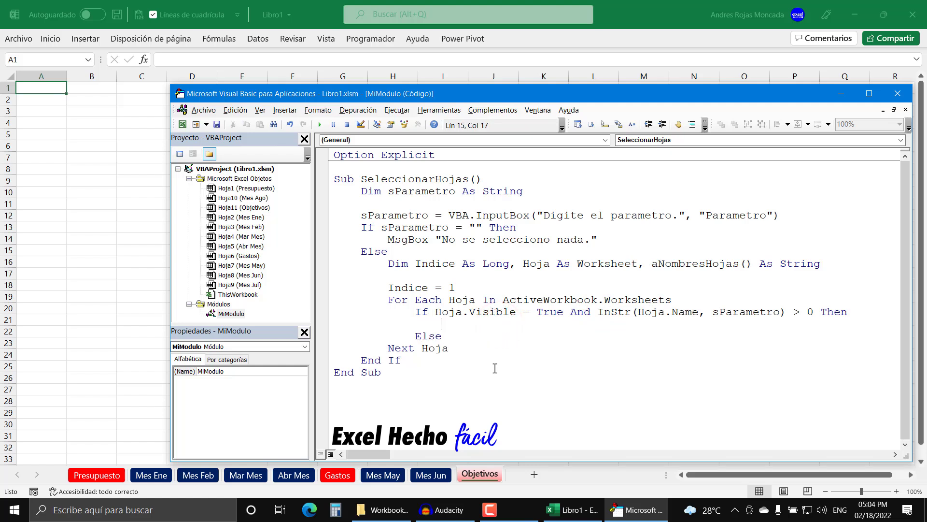
click(451, 333)
key(BackSpace)
key(BackSpace)
key(BackSpace)
key(BackSpace)
text(end if)
key(Up)
key(Tab)
- Inside the If block, write ReDim Preserve aNombresHojas(1 To Indice) and open a new line
text(reim)
key(BackSpace)
key(BackSpace)
key(BackSpace)
text(dim )
text(preser)
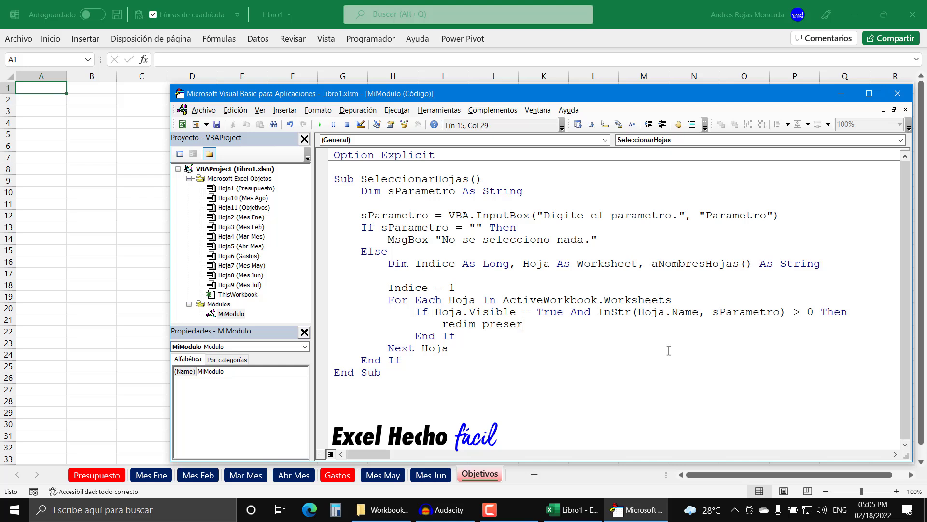
text(ve)
text(anombr)
key(BackSpace)
key(BackSpace)
text(bresh)
text(ojas()
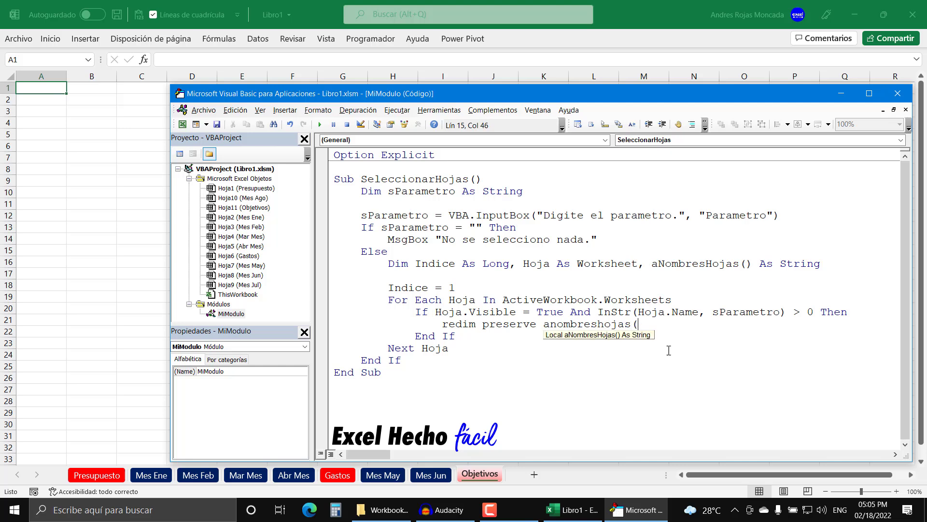
text(1 )
text(indice)
click(649, 323)
text(to)
key(End)
text())
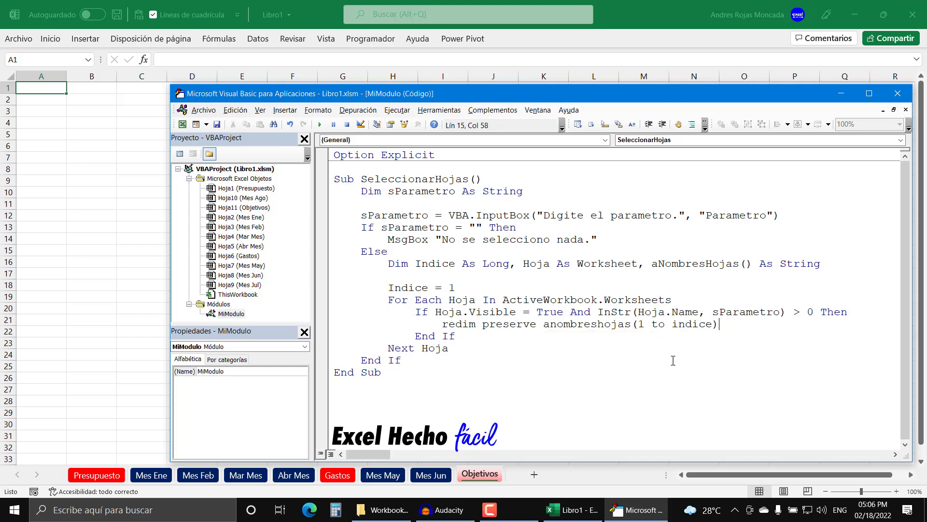
key(Return)
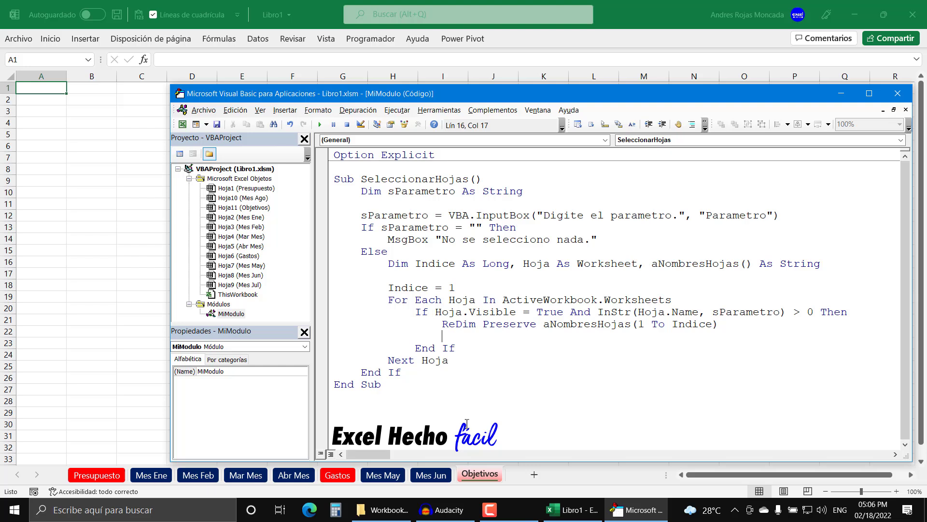
- Add aNombresHojas(Indice) = Hoja.Name and Indice = Indice + 1 inside the If block
text(anombres)
text(hoj)
text(as()
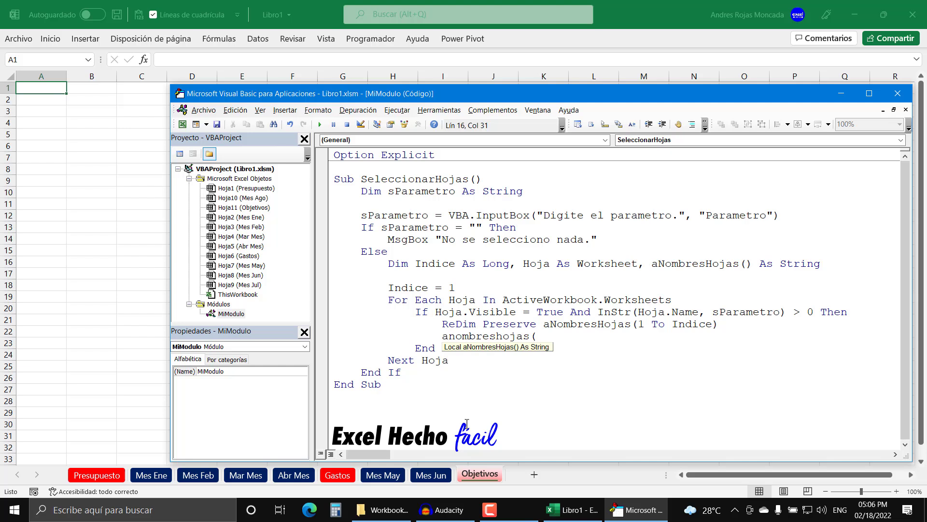
text(indice)
text()=)
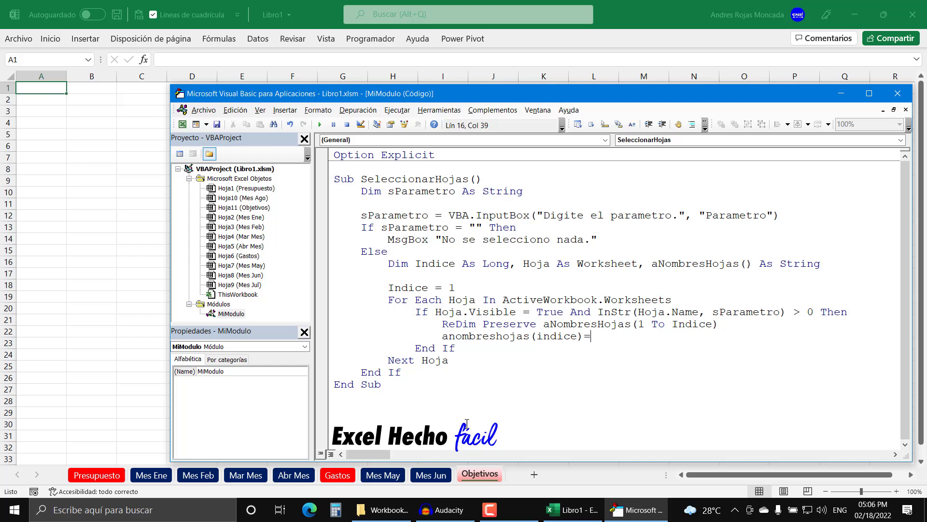
text(hoja)
text(.name)
key(Tab)
key(Down)
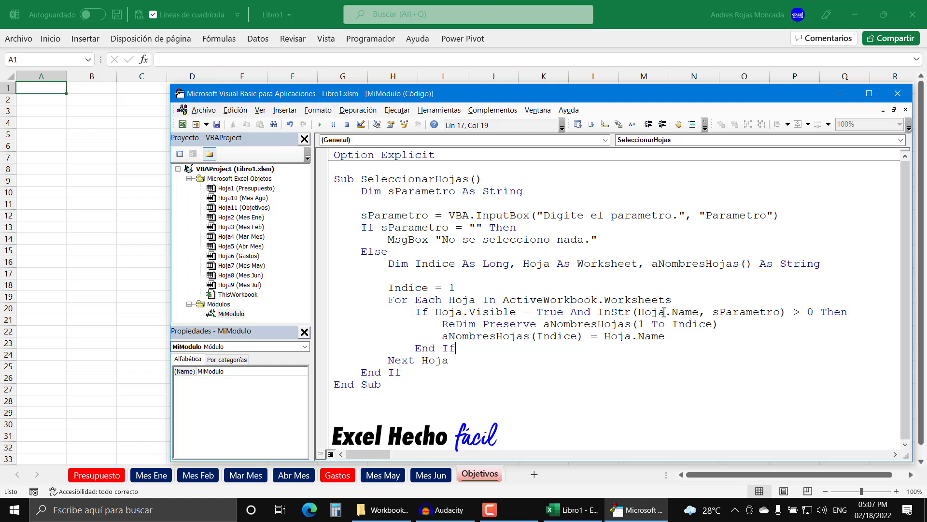
click(670, 336)
key(Return)
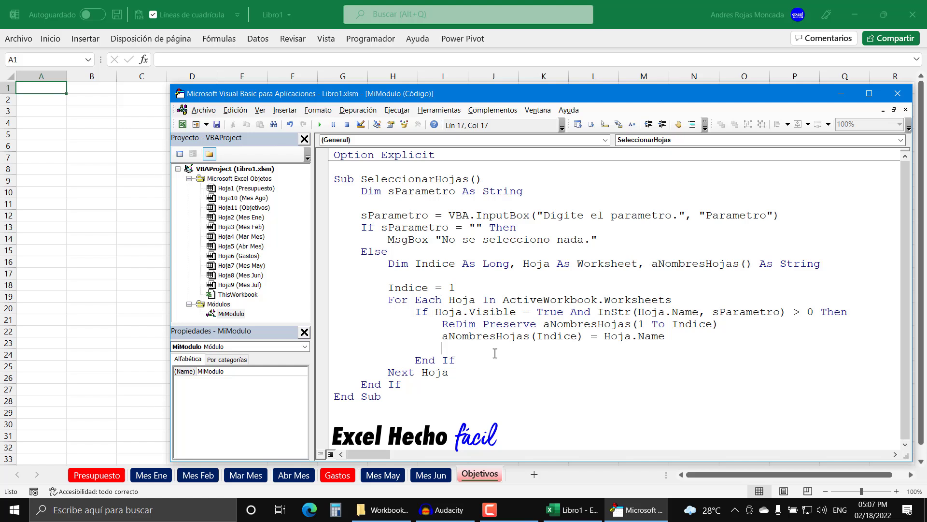
text(indice)
text(=indice)
text(+1)
key(Up)
drag(386, 288, 473, 288)
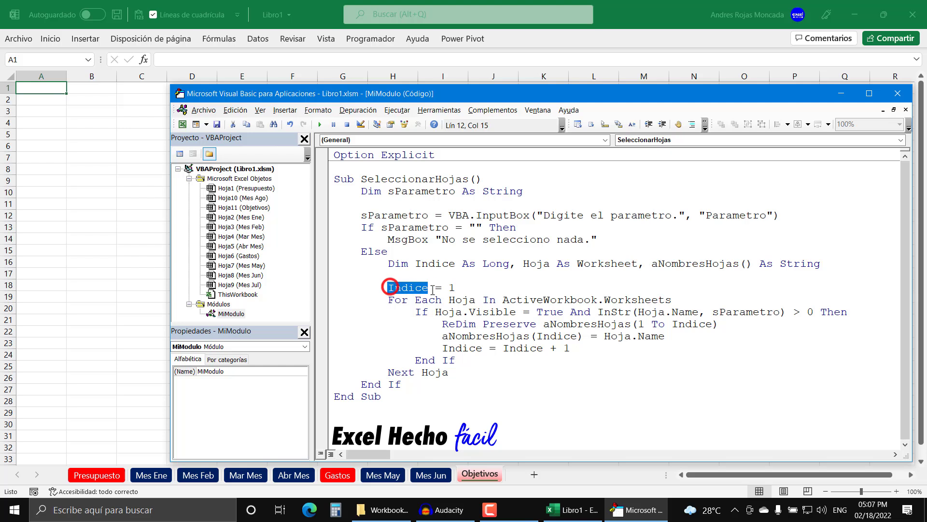
click(473, 289)
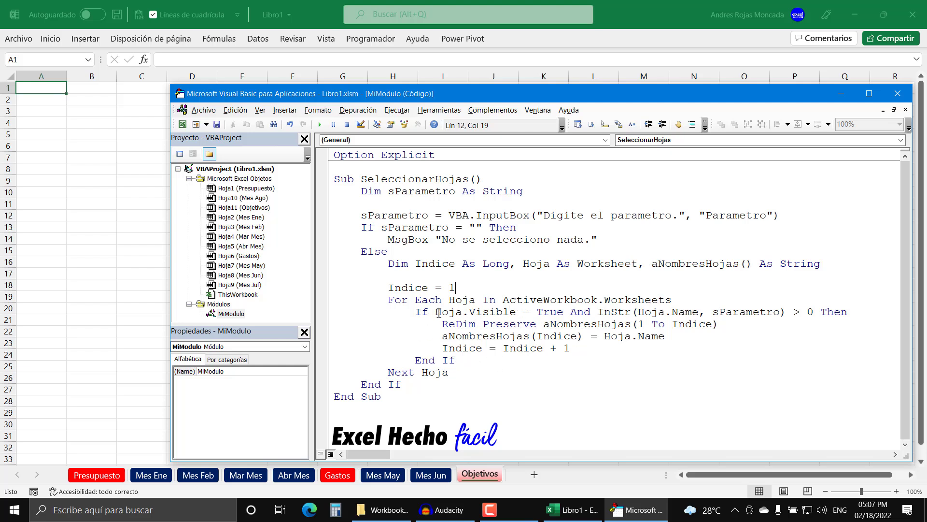
drag(419, 311, 834, 313)
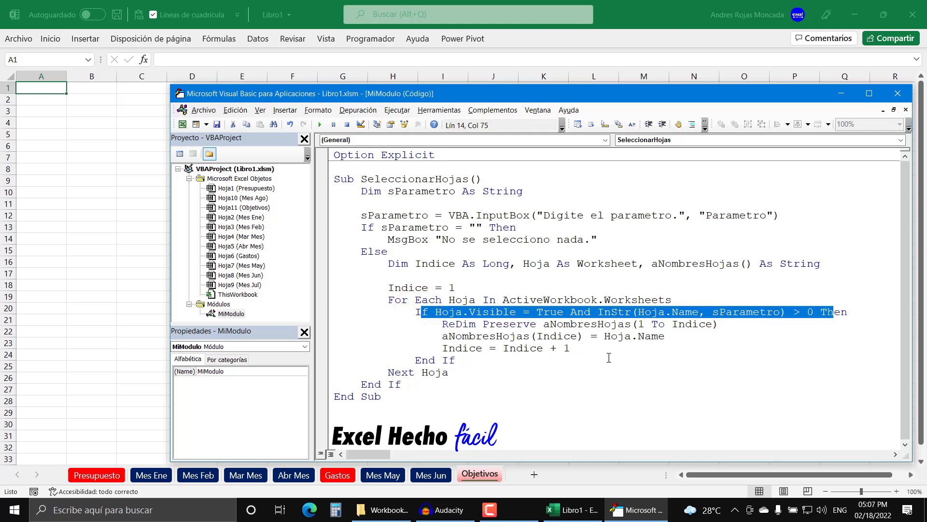
click(486, 362)
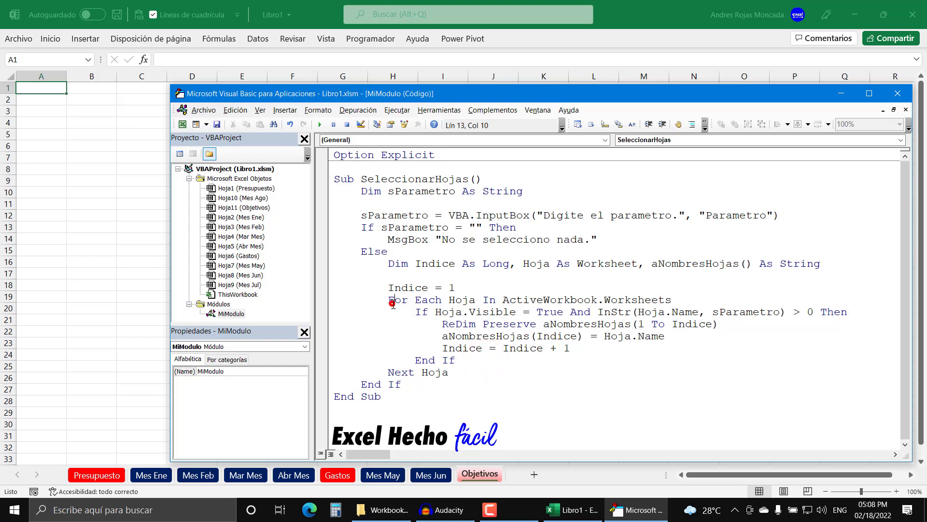
drag(388, 300, 454, 371)
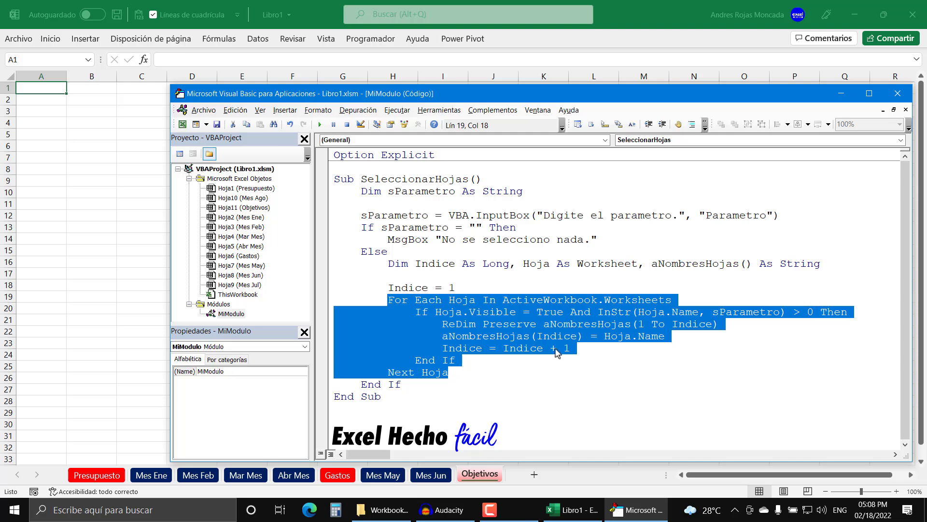
click(515, 336)
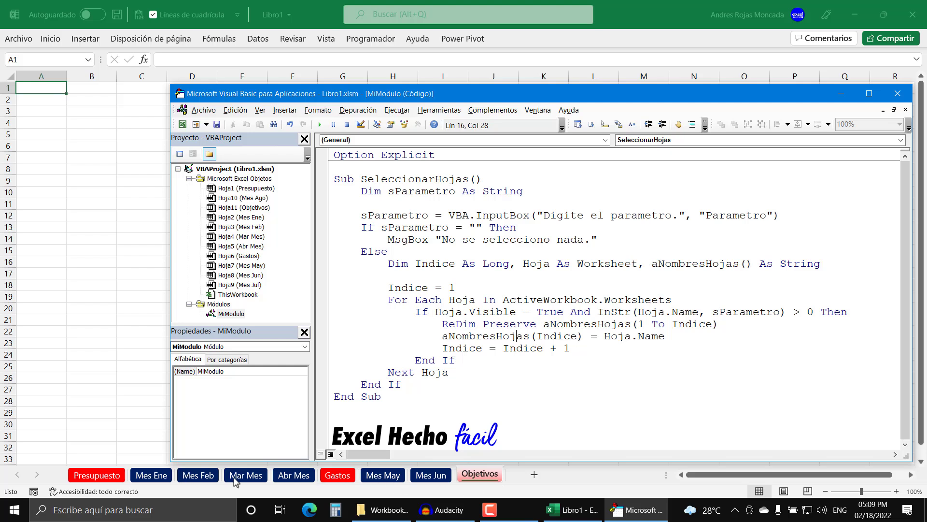
- Add a new line below 'Next Hoja' starting with Application.Worksheets, completed via IntelliSense
click(474, 372)
key(Return)
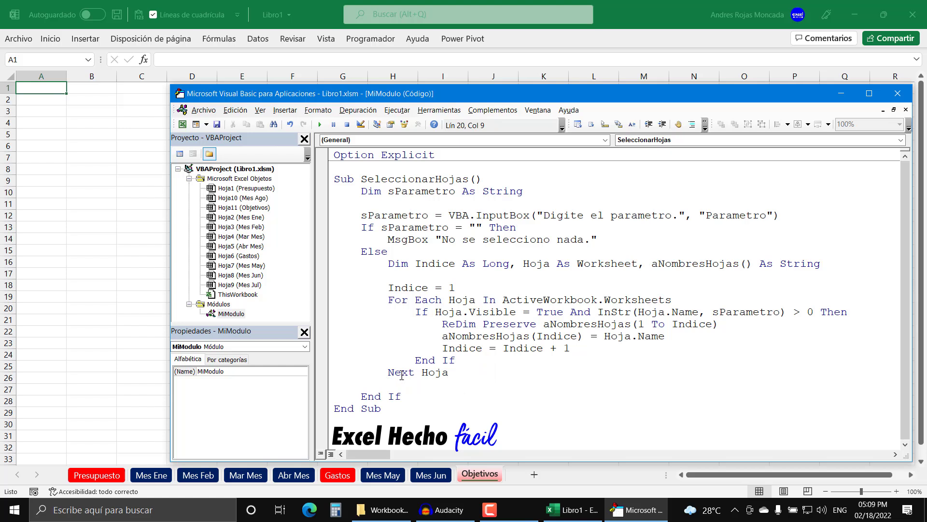
click(458, 372)
click(456, 384)
text(appli)
text(cation)
text(.)
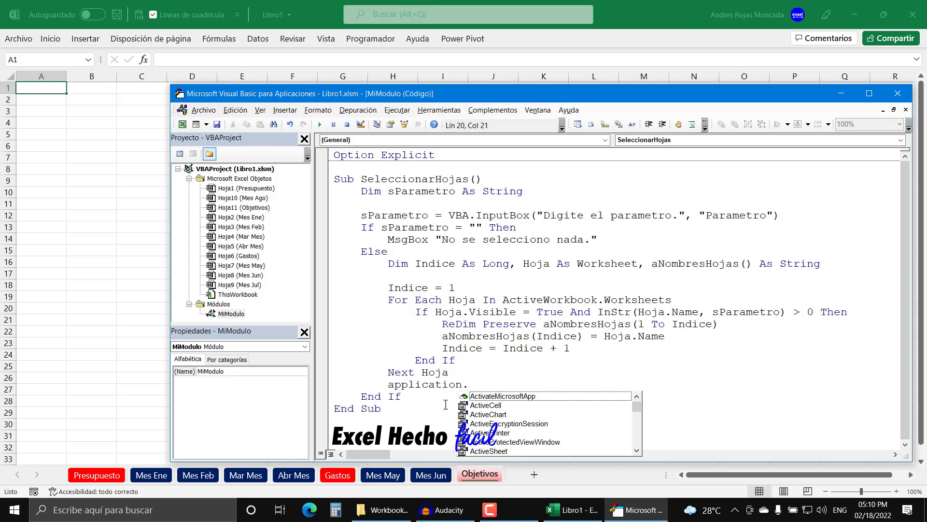
text(wor)
key(Down)
key(Down)
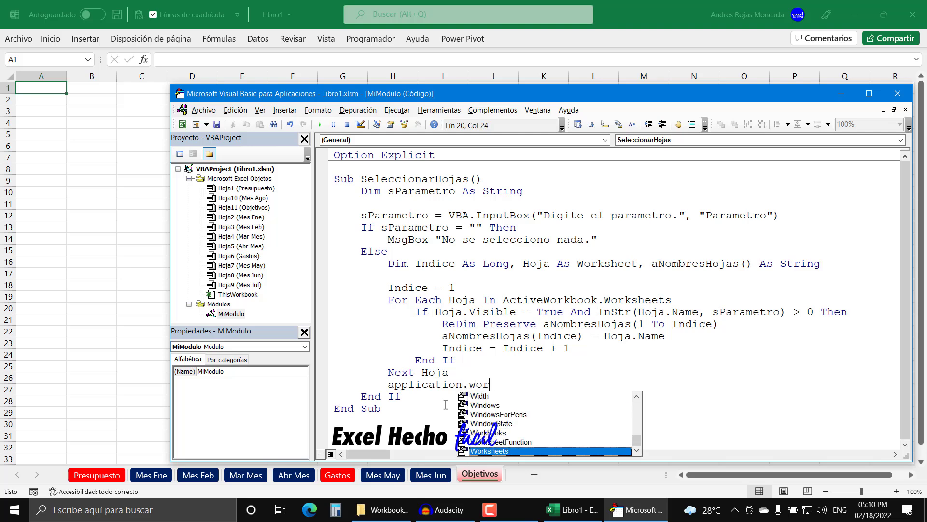
key(Tab)
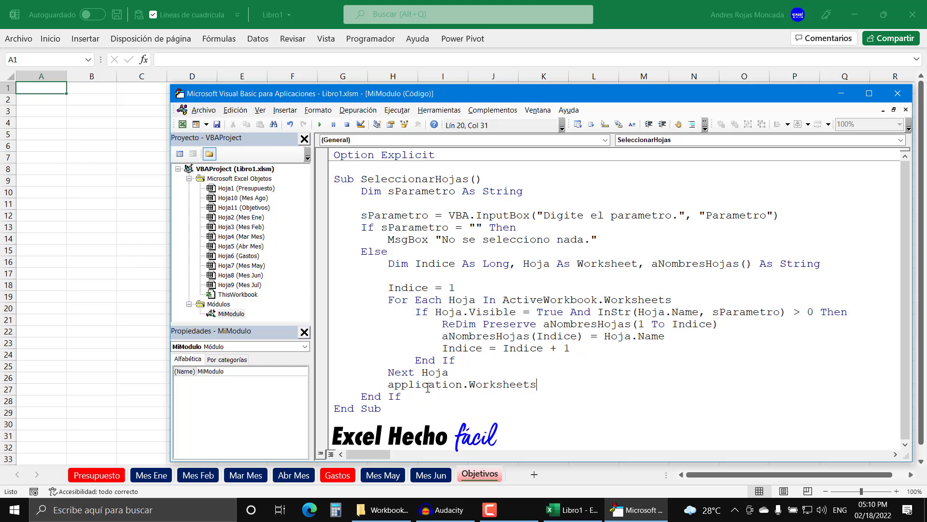
click(469, 385)
key(ctrl+j)
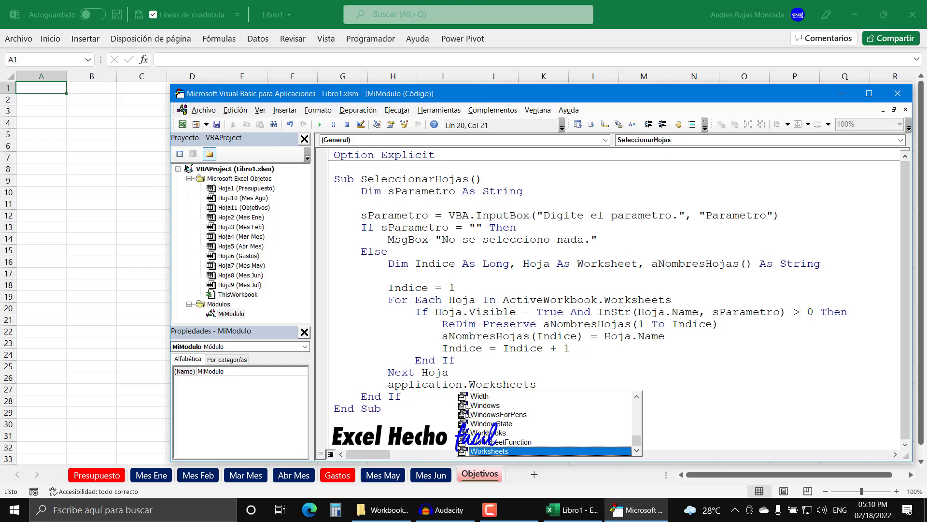
double_click(487, 453)
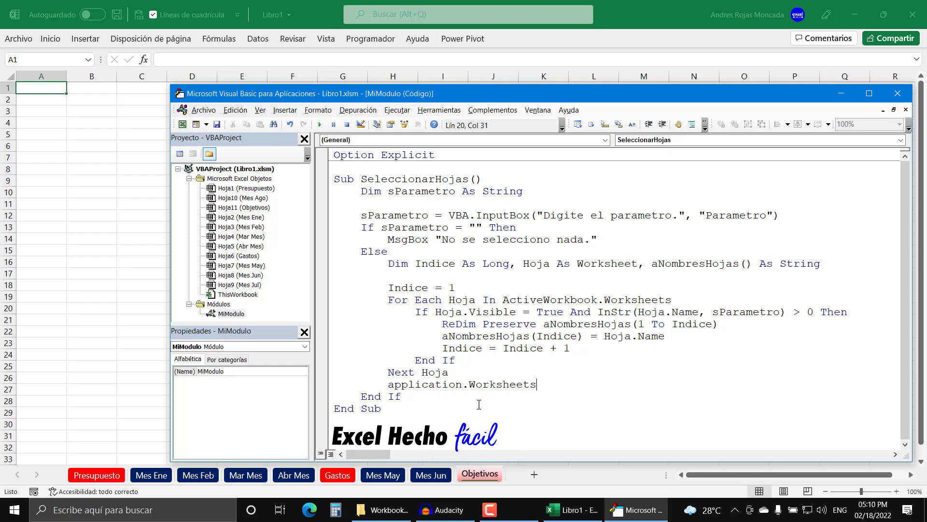
- Complete the line as Application.Worksheets(aNombresHojas).Select, fixing the typo
text(()
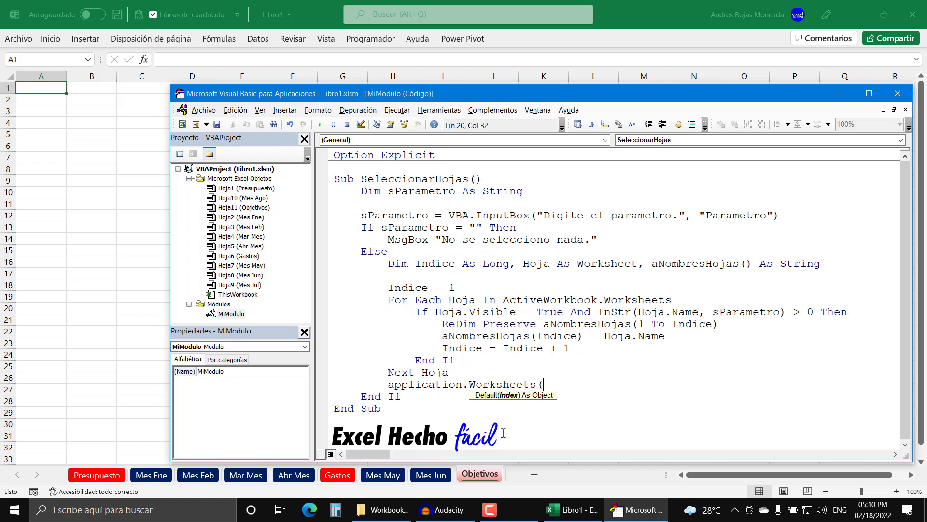
text(anombres)
text(hojas)
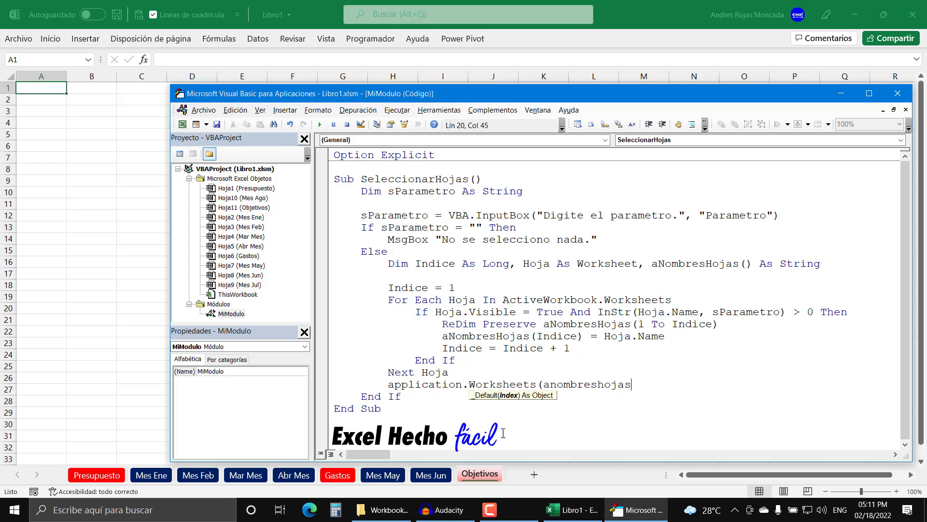
text(0select)
key(BackSpace)
key(BackSpace)
key(BackSpace)
key(BackSpace)
key(BackSpace)
key(BackSpace)
key(BackSpace)
key(BackSpace)
text())
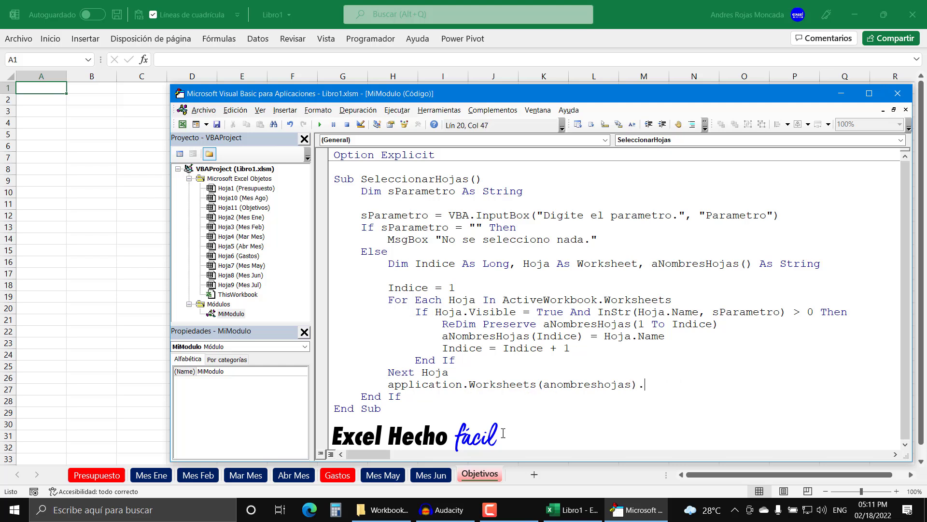
text(.select)
key(Up)
- Try a worksheets line below the Select statement, then delete it and the extra blank line
click(686, 385)
key(Return)
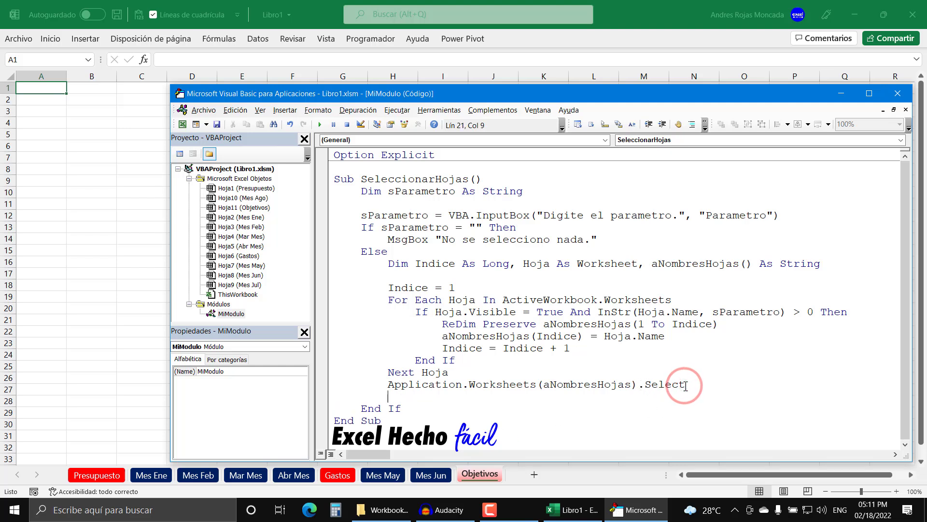
text(wort)
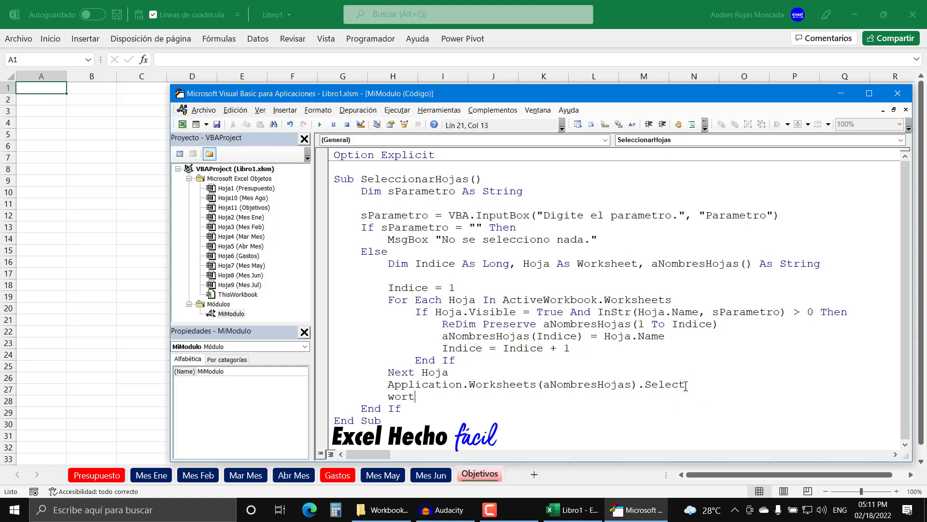
key(BackSpace)
text(kshe)
text(e)
text(ts)
key(ctrl+space)
key(Escape)
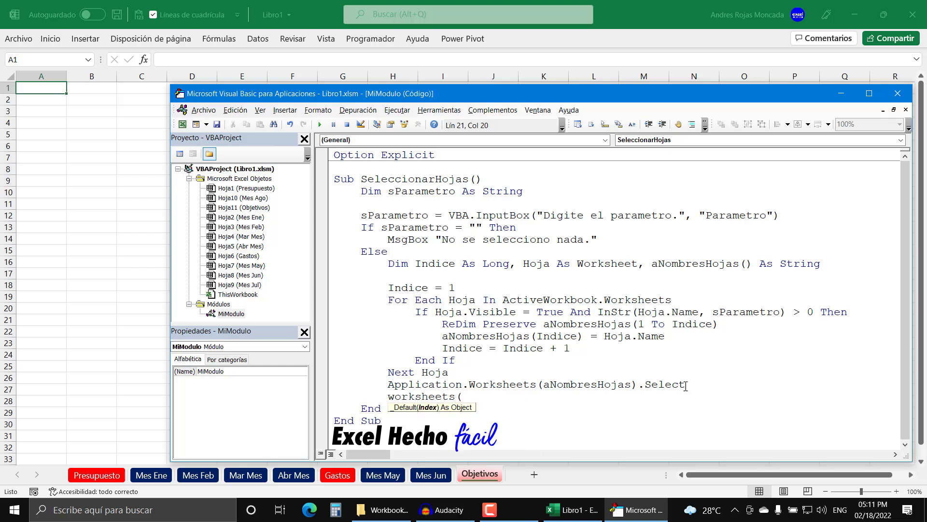
text())
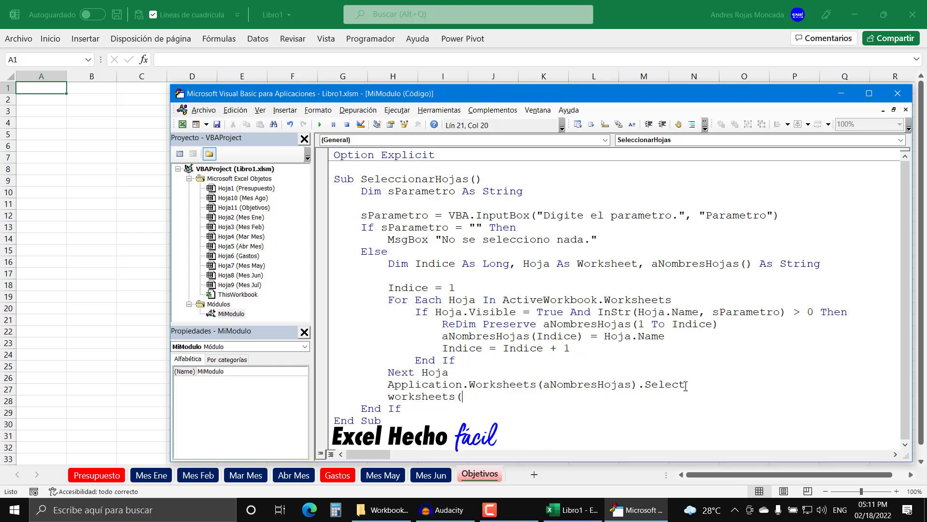
text(.se)
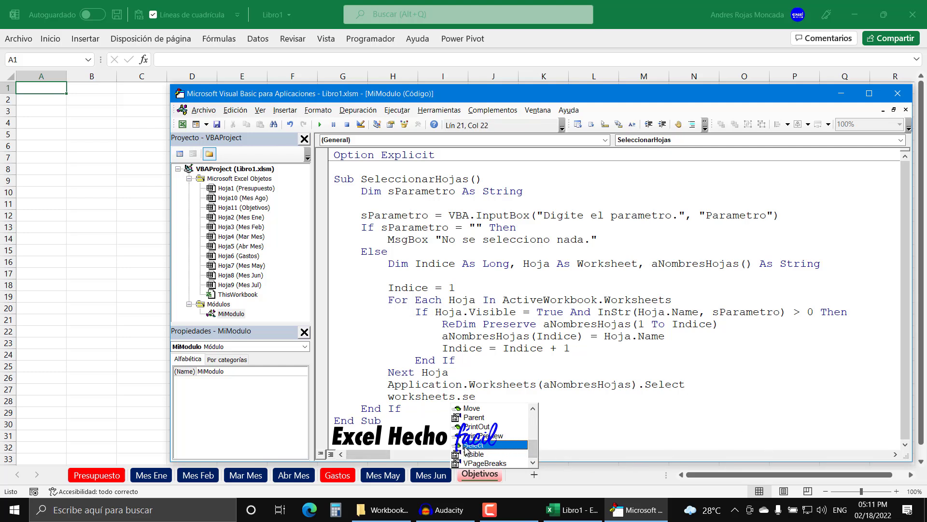
key(Escape)
key(shift+Home)
key(BackSpace)
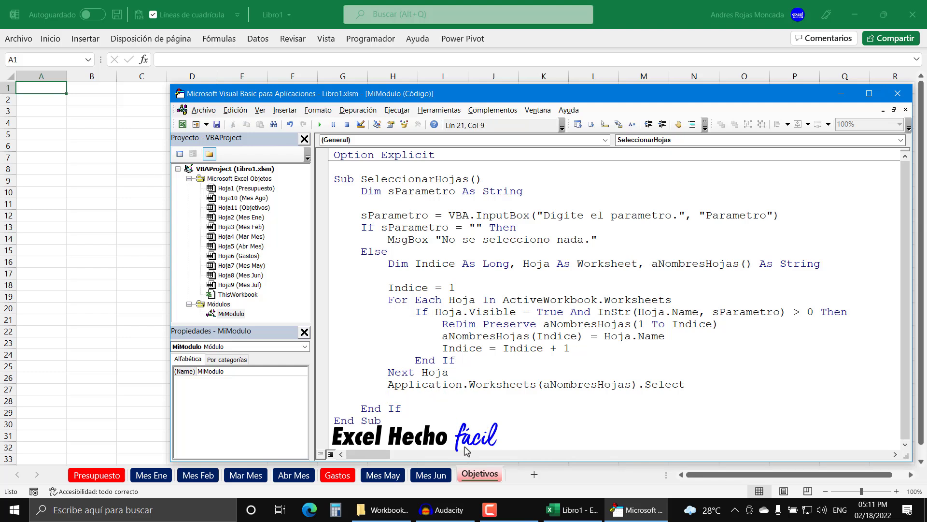
key(BackSpace)
key(BackSpace)
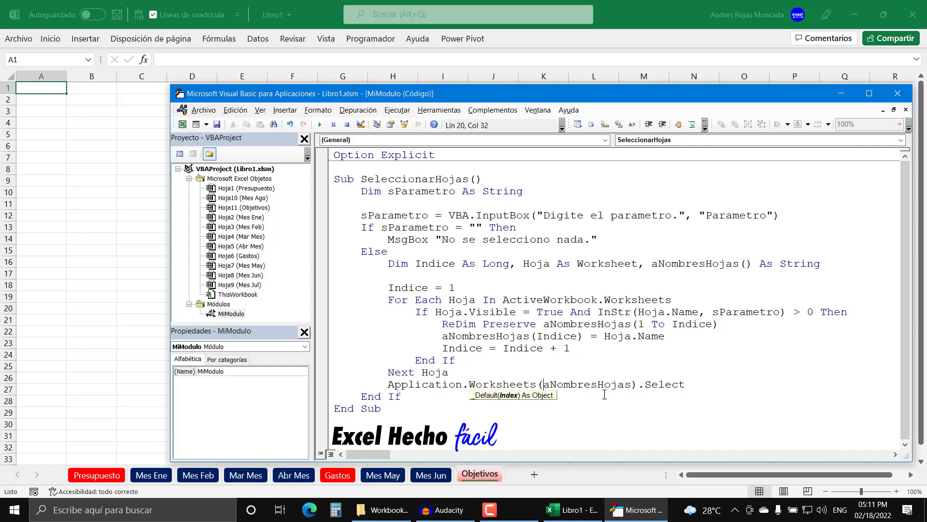
- Test an Array("","","") placeholder argument, then delete it to keep Worksheets(aNombresHojas).Select
text(")
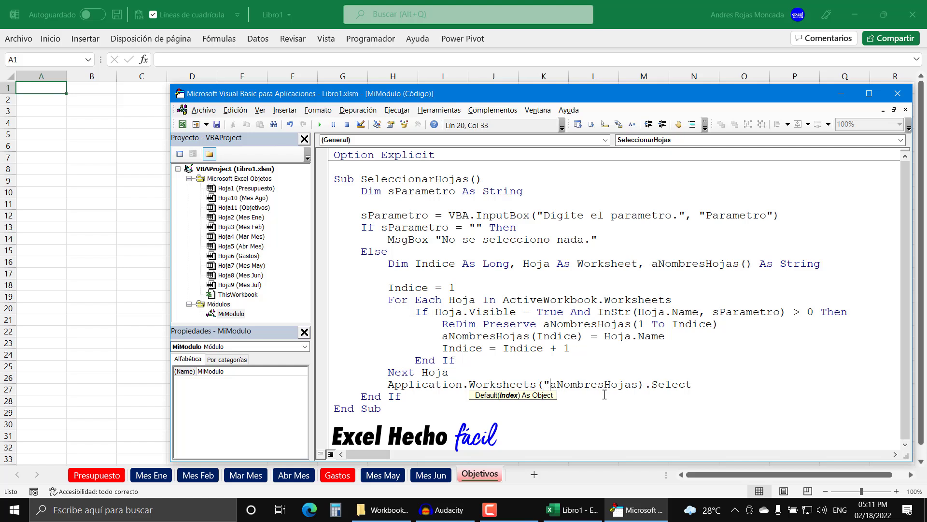
text(",)
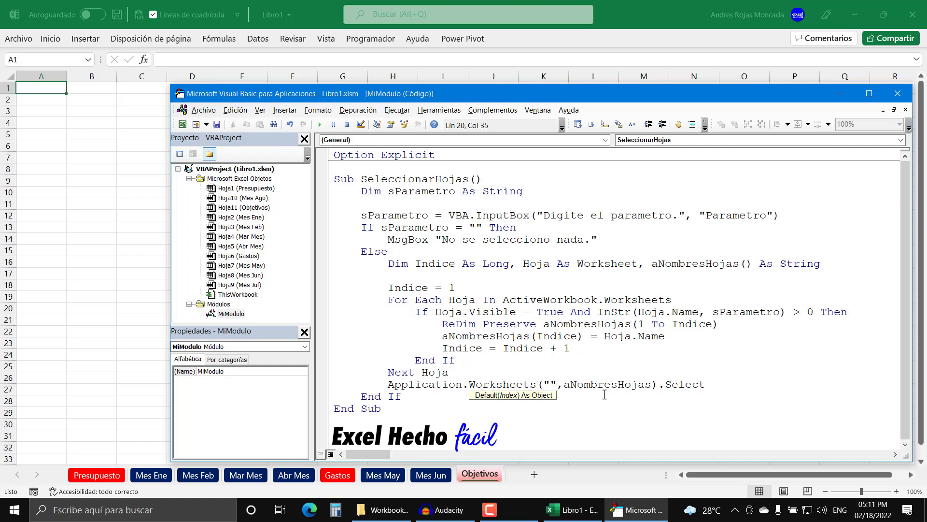
text("",)
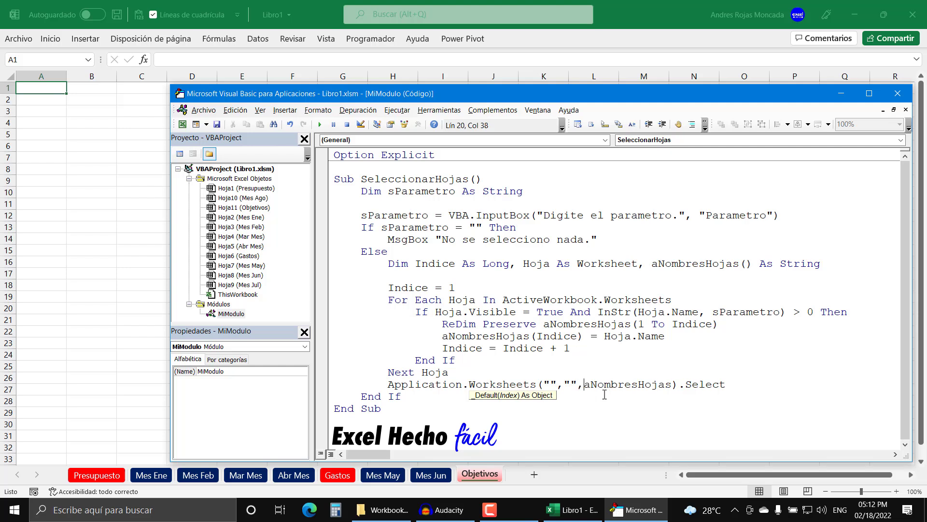
text("")
key(BackSpace)
key(BackSpace)
key(BackSpace)
key(BackSpace)
key(BackSpace)
key(BackSpace)
key(BackSpace)
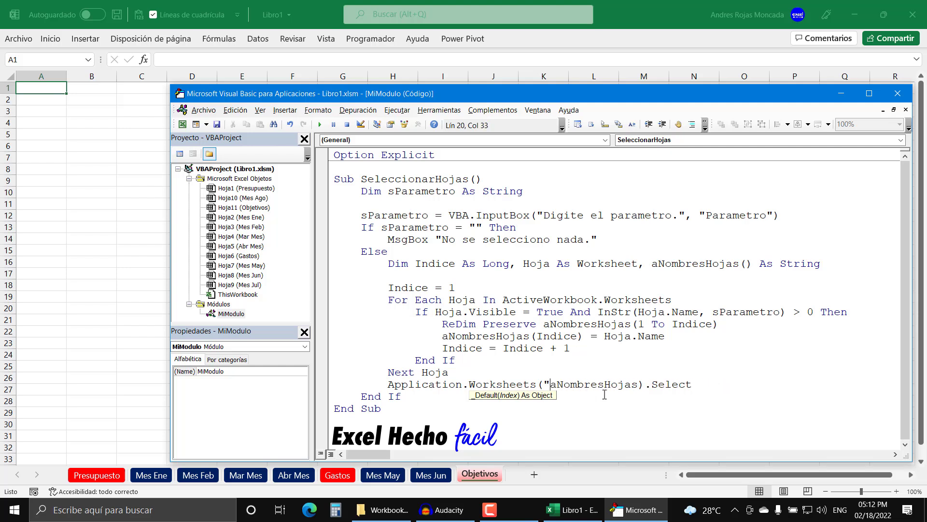
key(BackSpace)
text(Arra)
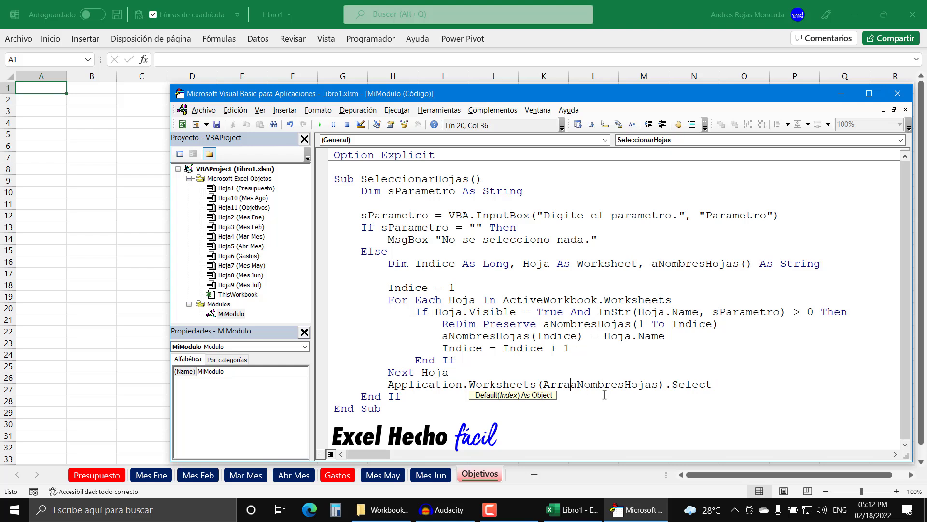
text(y()
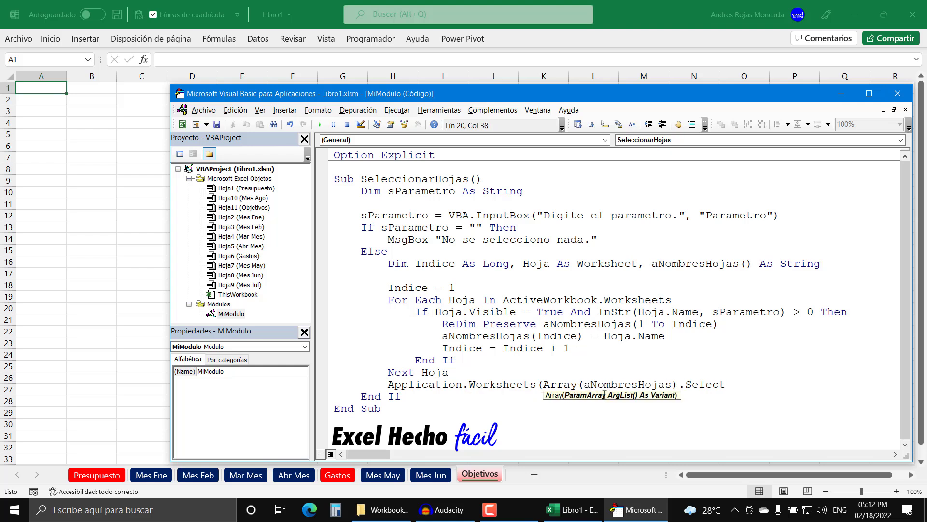
text("","")
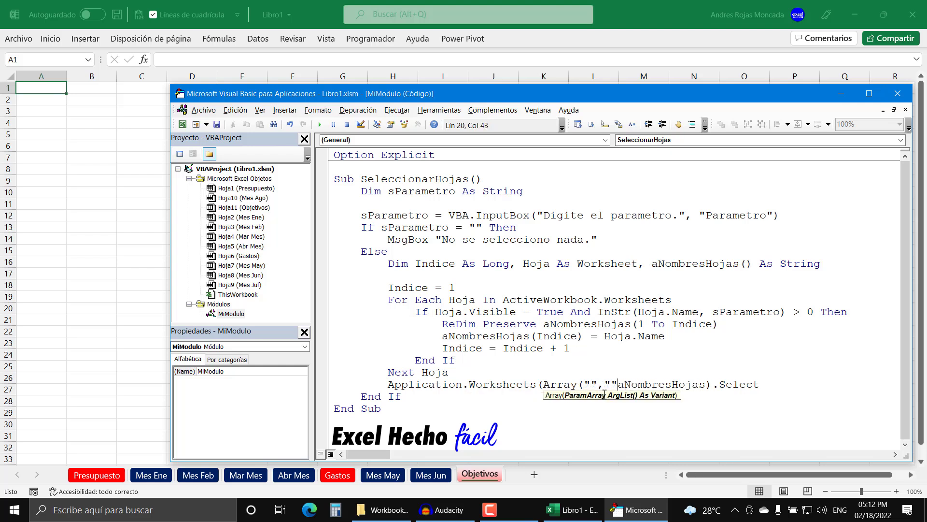
text(,""))
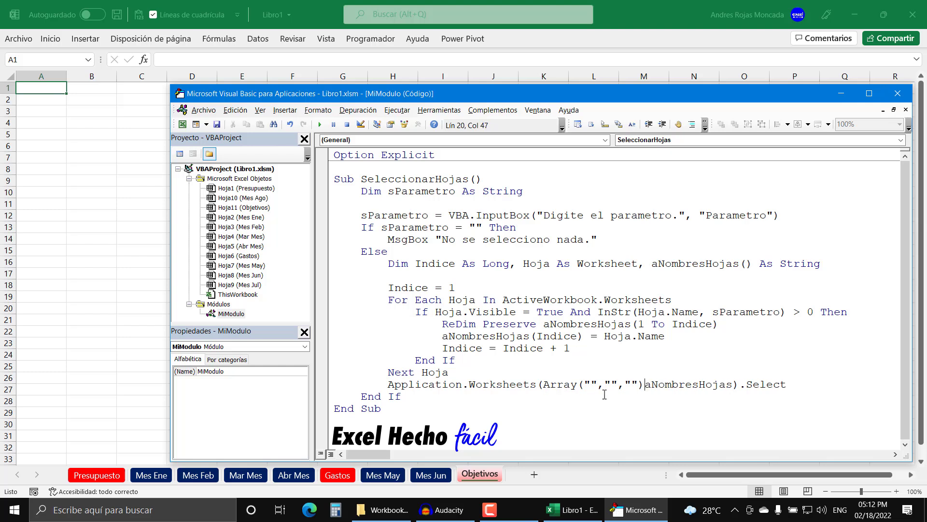
key(shift+Left)
key(shift+Left)
key(shift+Left)
key(shift+Left)
key(shift+Left)
key(shift+Left)
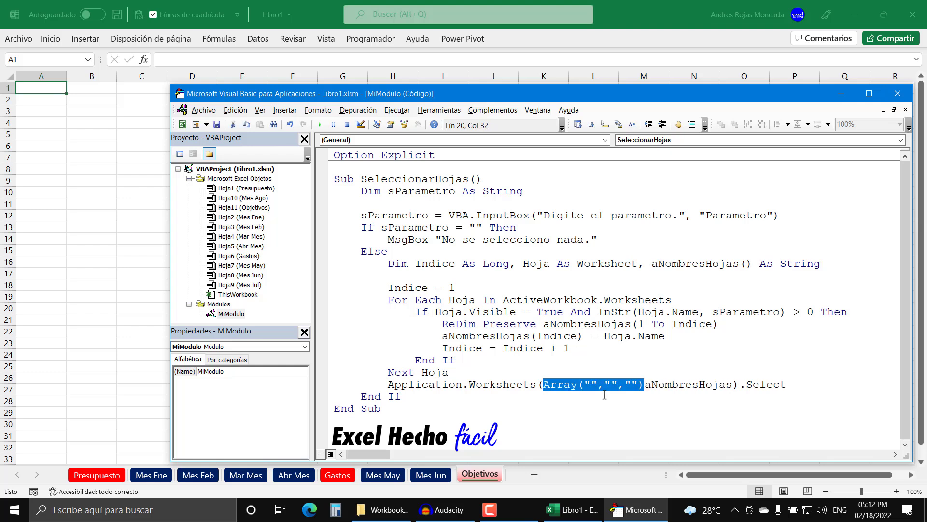
key(BackSpace)
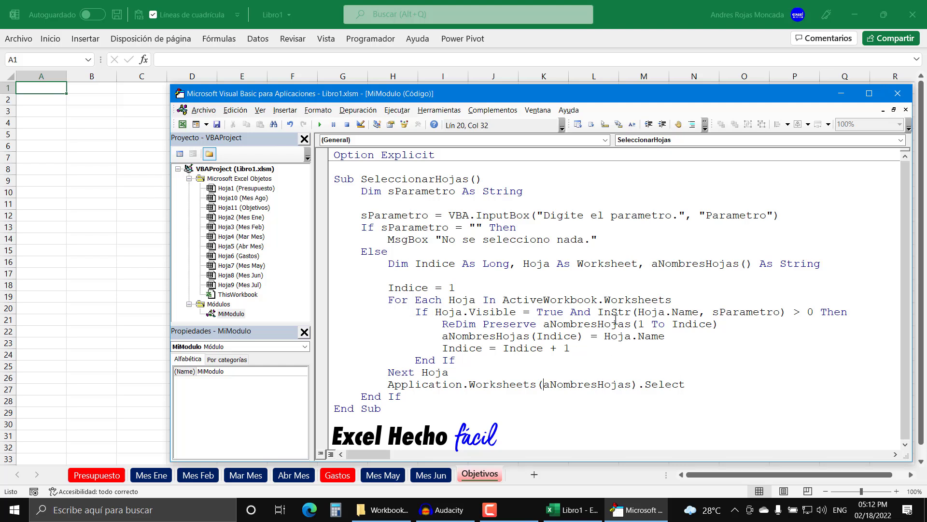
- Save the workbook with the edited SeleccionarHojas macro
click(686, 383)
key(Down)
click(215, 125)
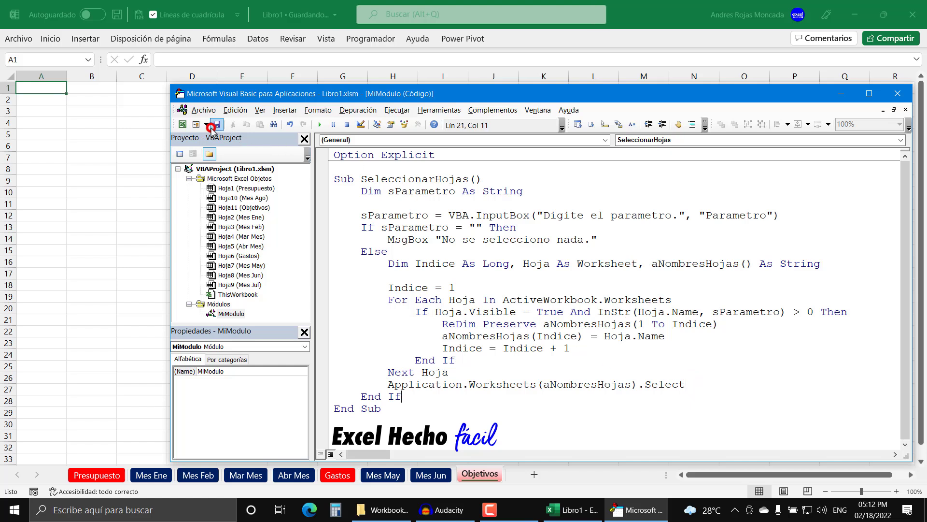
- Run SeleccionarHojas from Programador > Macros with parameter Mes to group the Mes sheets
click(840, 94)
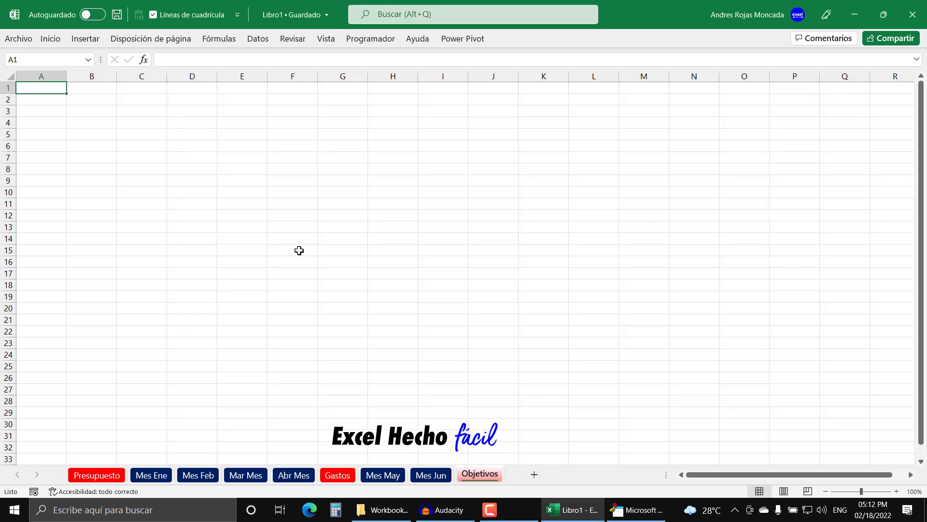
click(363, 40)
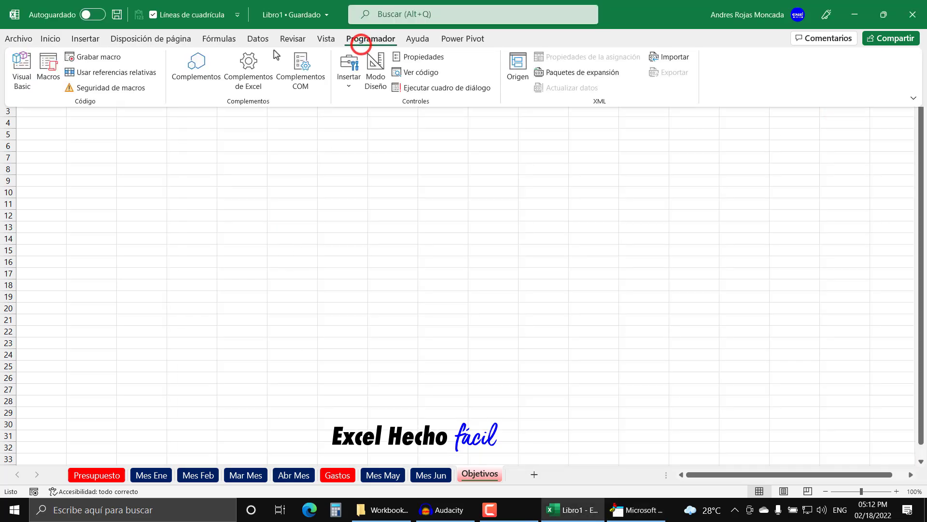
click(57, 85)
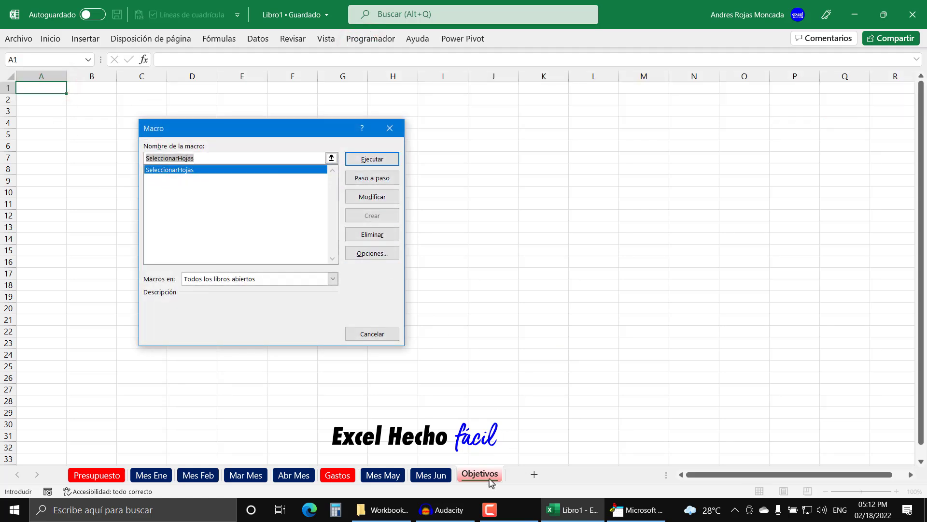
click(373, 159)
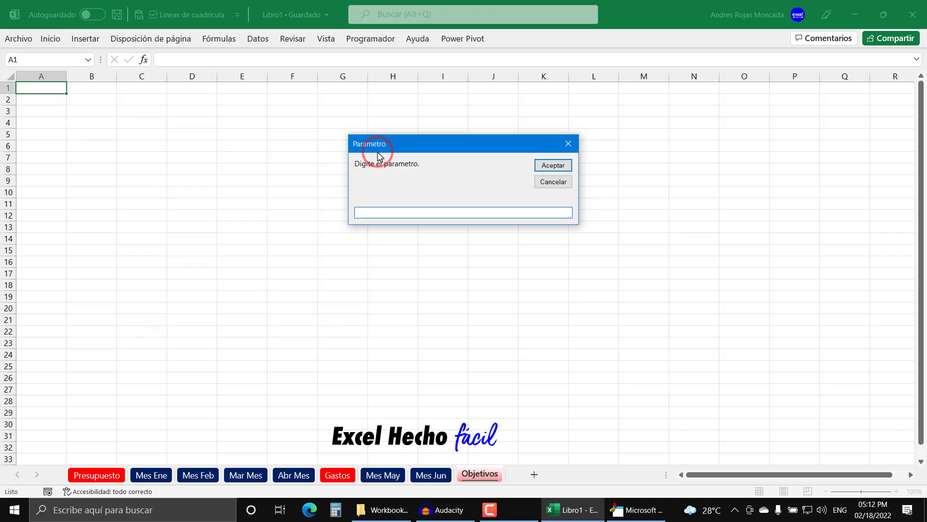
text(Mes)
click(562, 166)
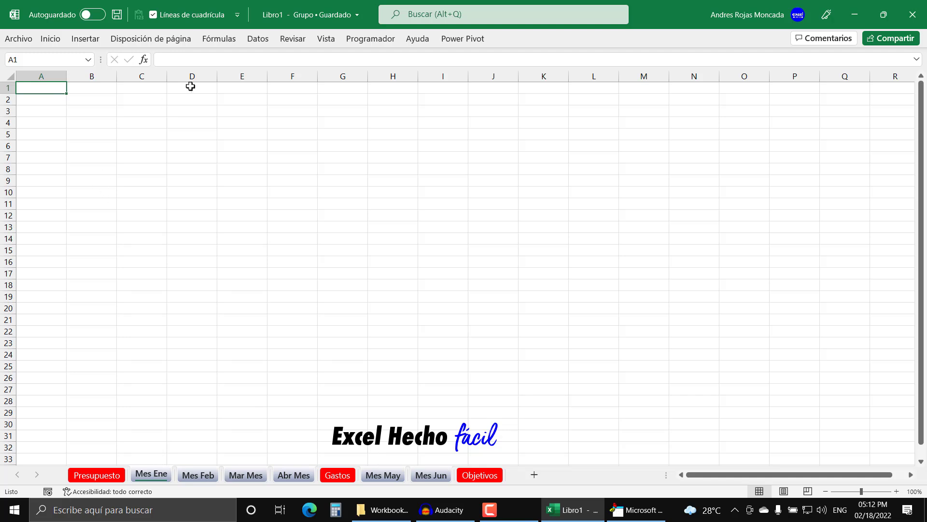
- Set the grouped Mes sheets to a custom 150% zoom
click(318, 39)
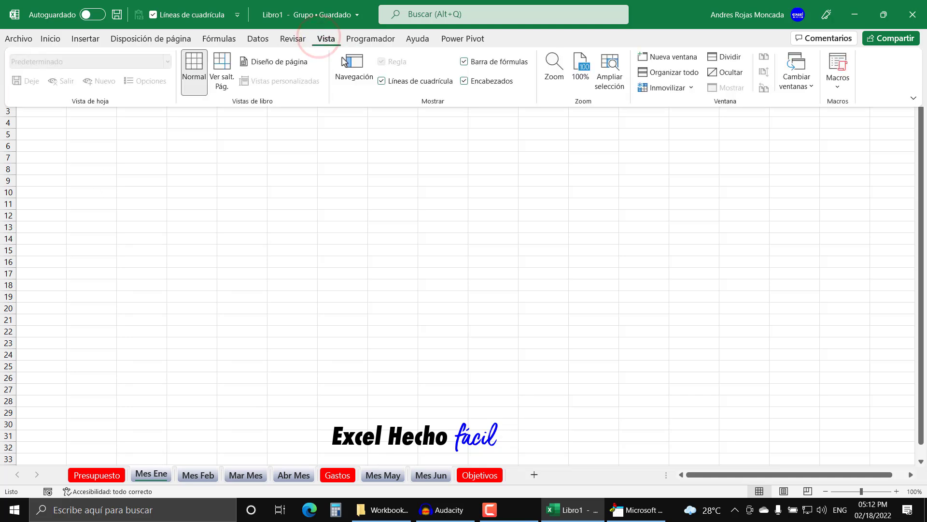
click(551, 71)
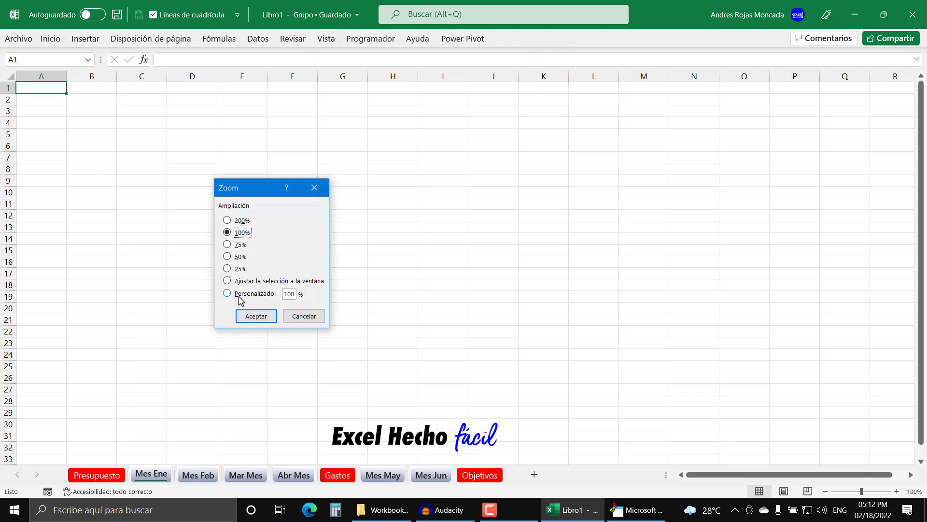
click(238, 295)
text(150)
key(Return)
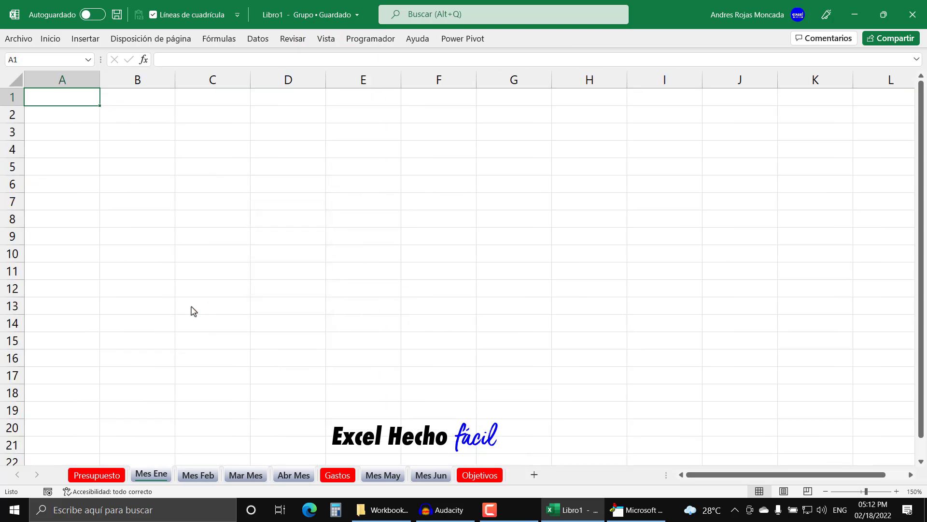
- Fill cell A1 green on the grouped sheets
click(51, 39)
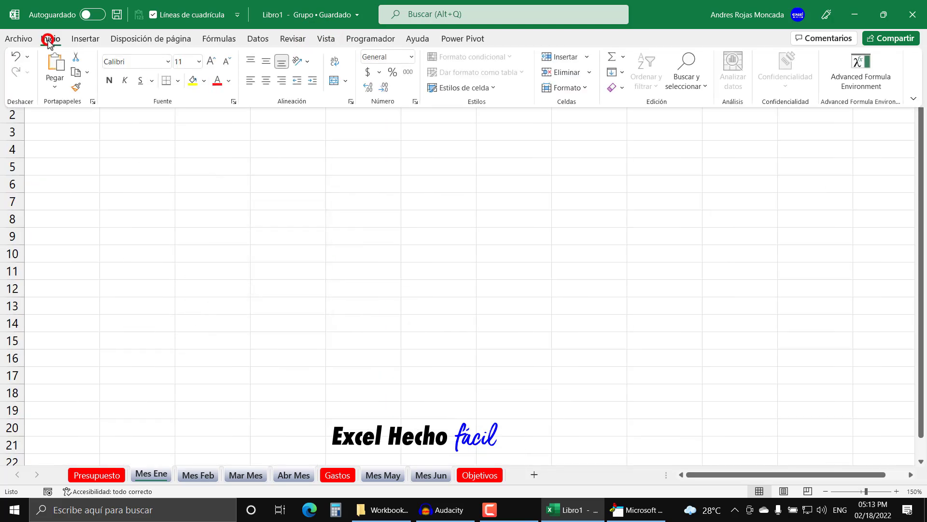
click(204, 81)
click(241, 194)
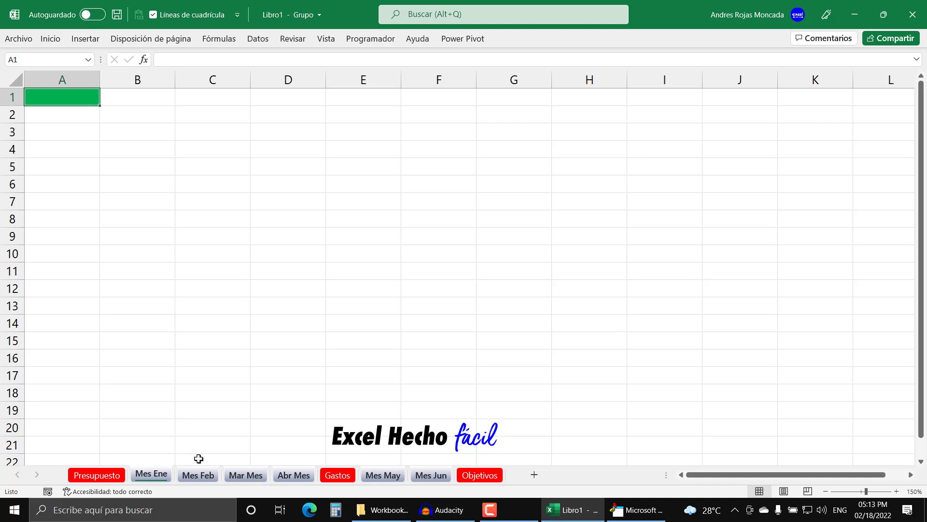
- Switch to Presupuesto to release the group, then check each sheet tab through Objetivos
click(103, 475)
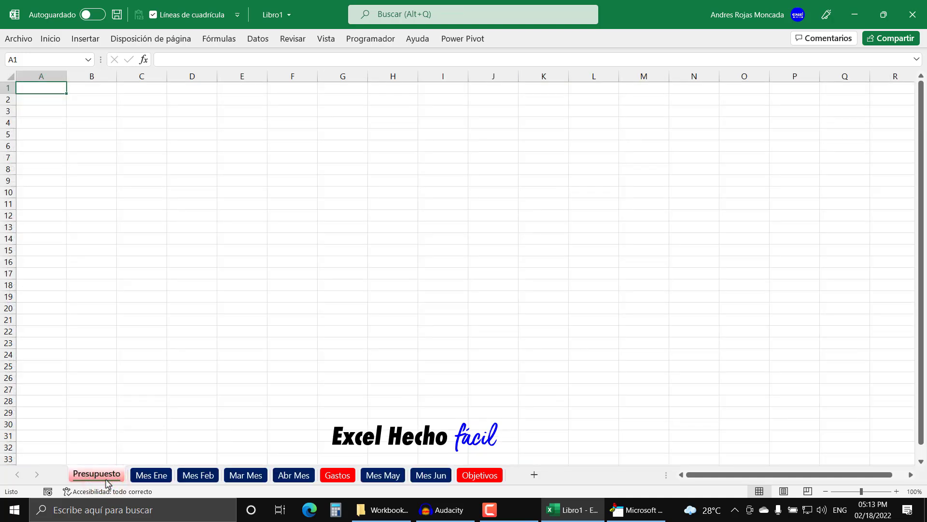
click(149, 473)
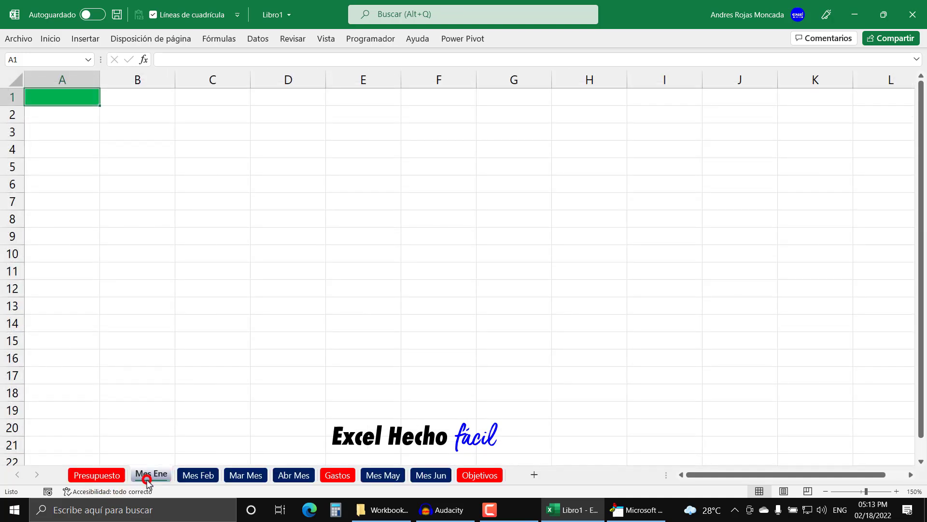
click(193, 475)
click(242, 476)
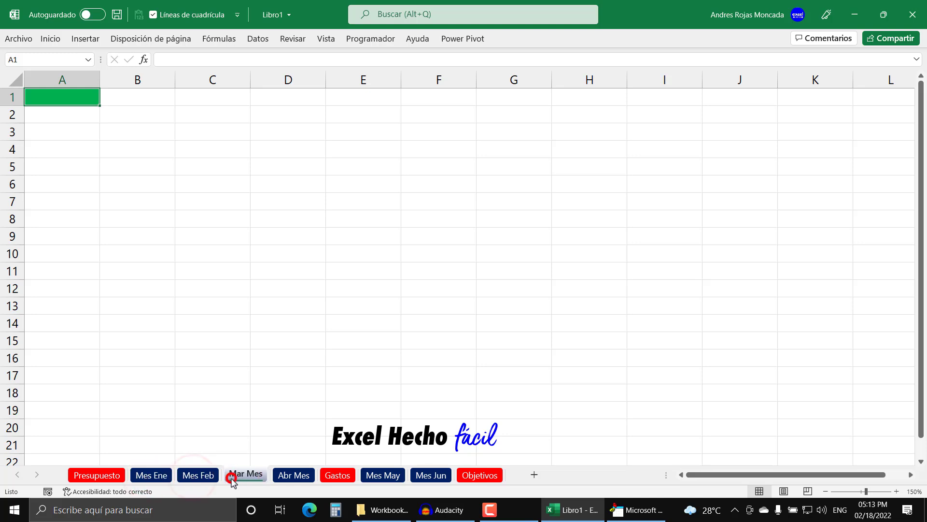
click(289, 476)
click(332, 477)
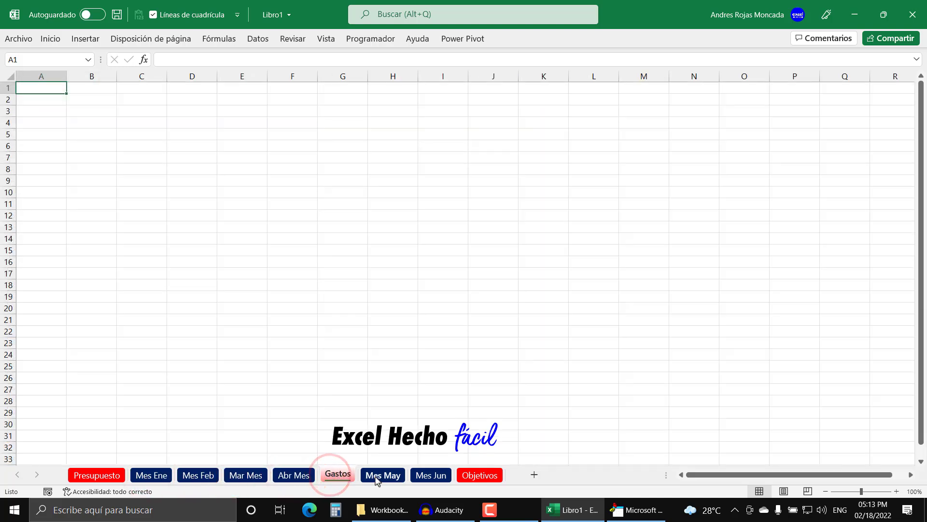
click(379, 475)
click(431, 476)
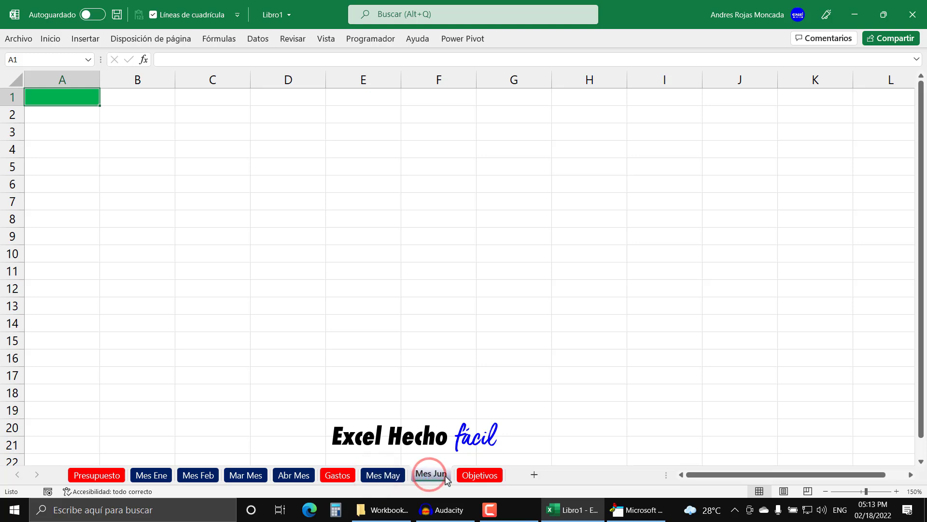
click(475, 476)
- Unhide the Mes Jul and Mes Ago sheets
right_click(476, 475)
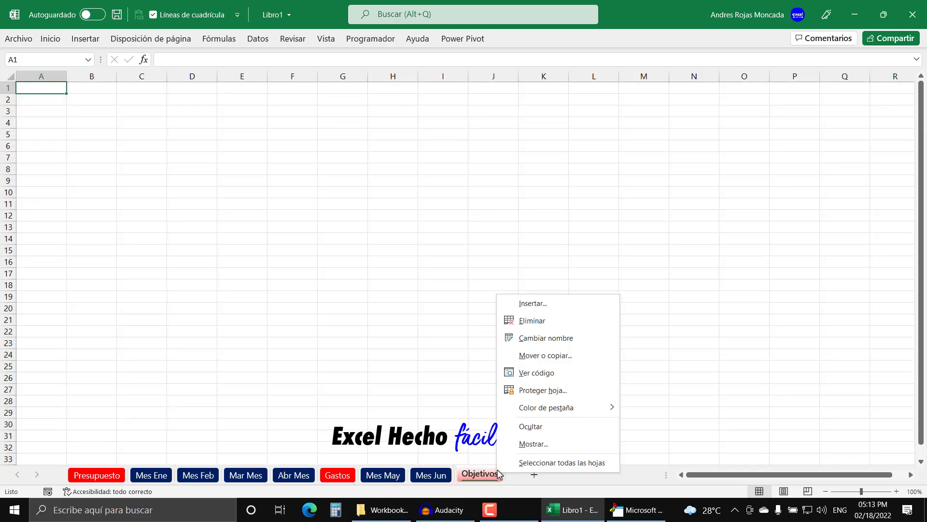
click(505, 442)
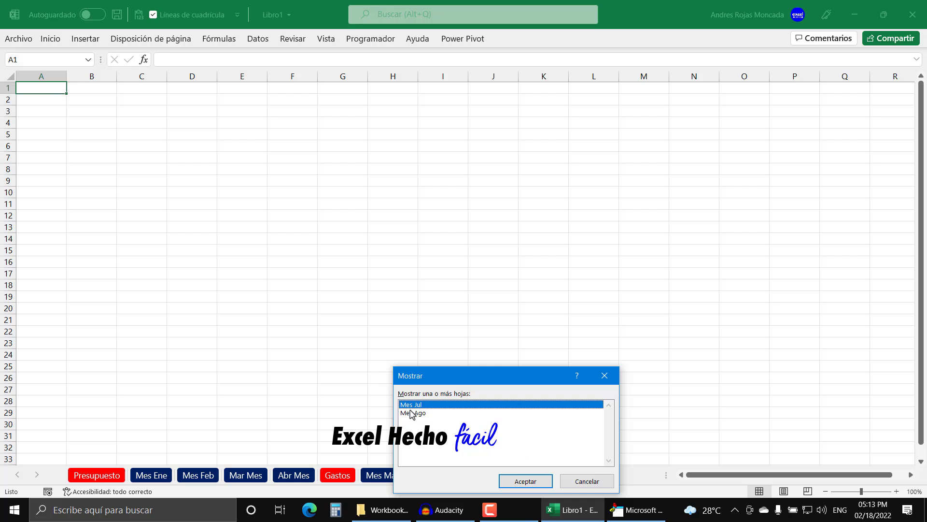
shift+click(409, 414)
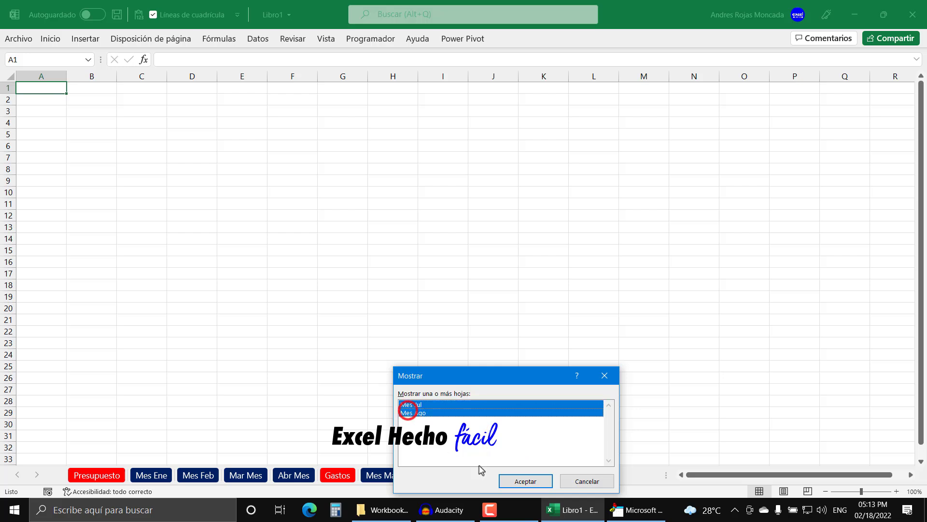
click(534, 480)
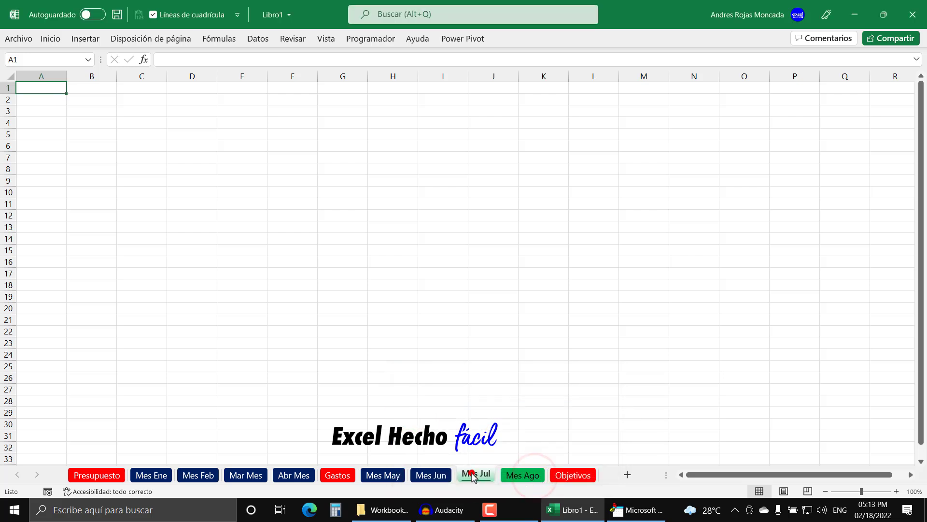
- View Mes Jul and Mes Ago, hide both again, and return to Presupuesto
click(473, 475)
click(516, 475)
right_click(516, 476)
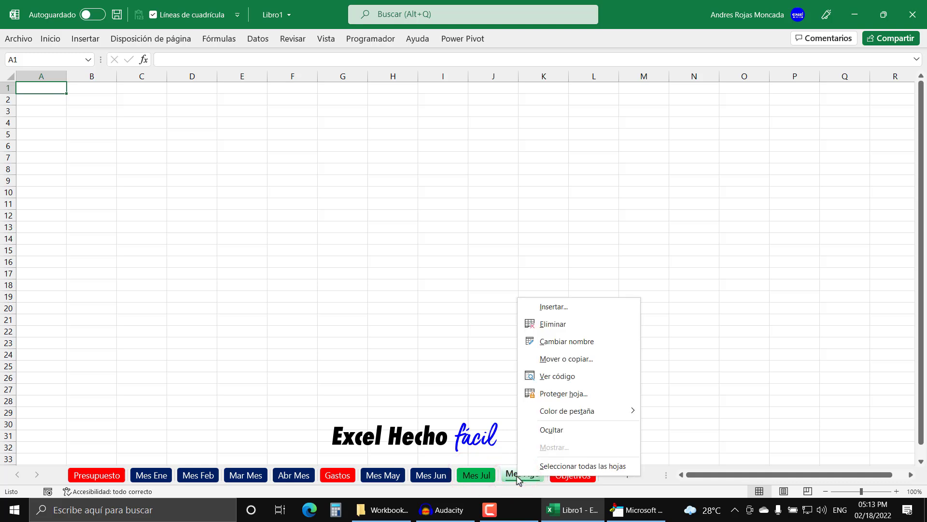
click(534, 432)
right_click(477, 475)
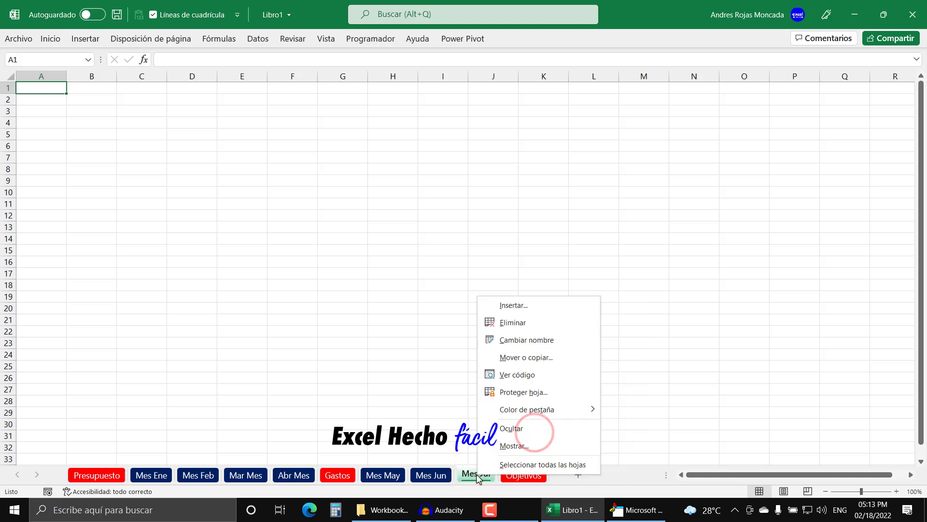
click(490, 429)
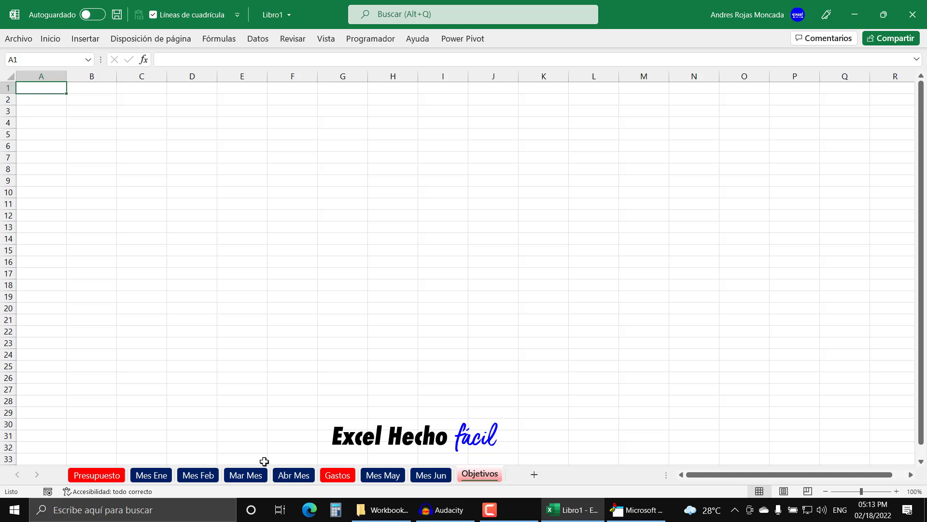
click(110, 474)
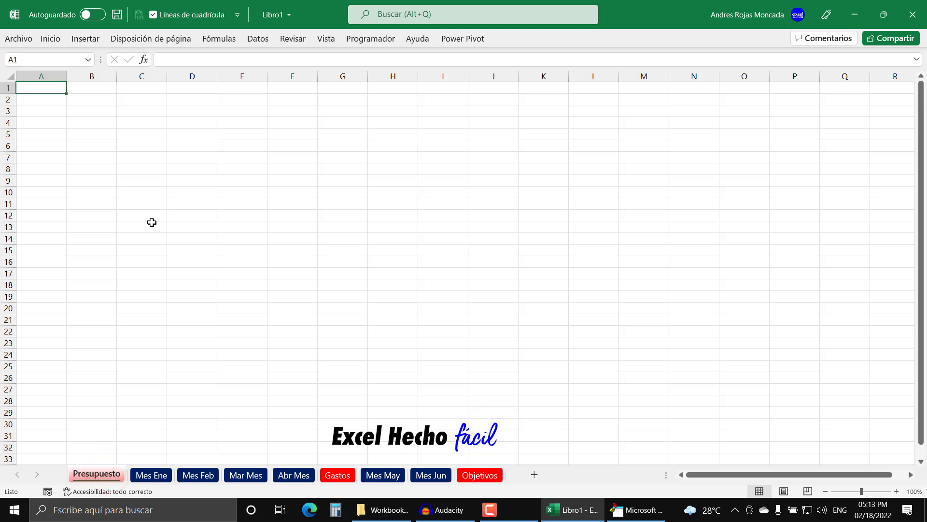
- Run SeleccionarHojas with an empty parameter and dismiss the nothing-selected message
click(368, 40)
click(52, 64)
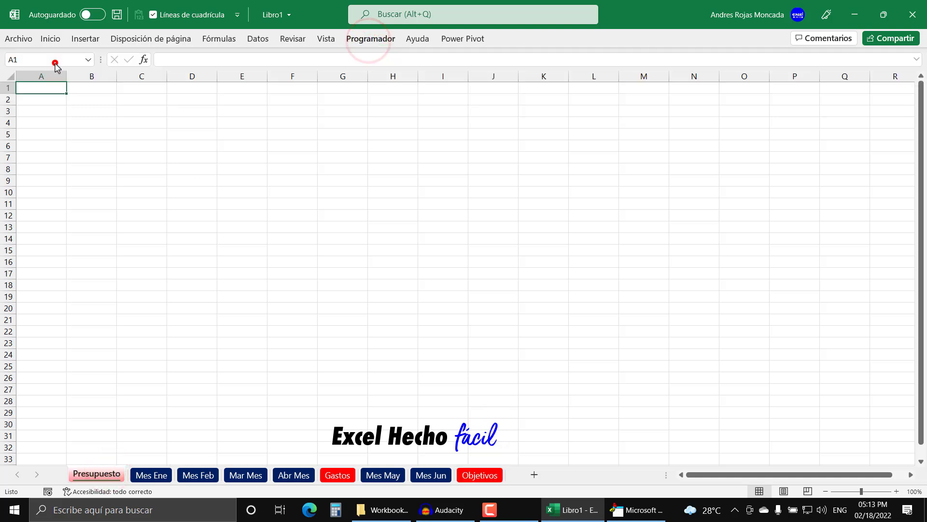
click(364, 162)
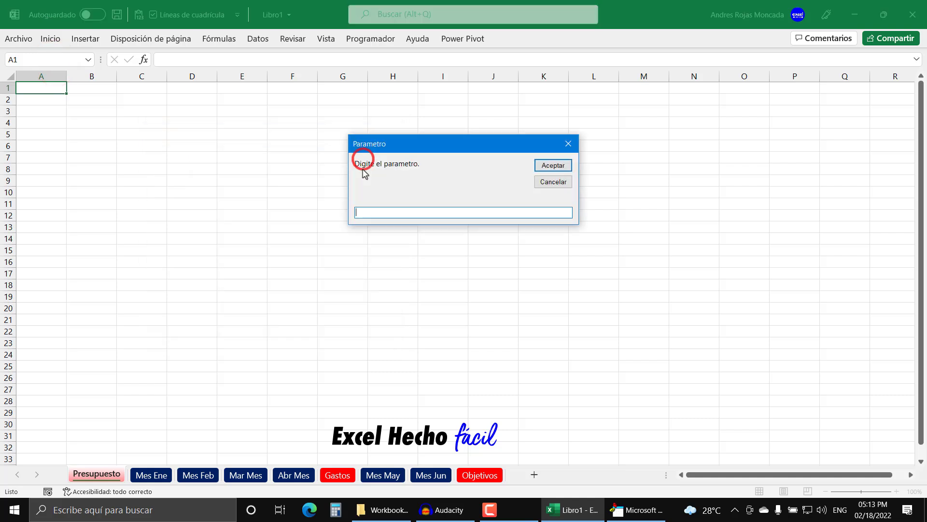
click(566, 150)
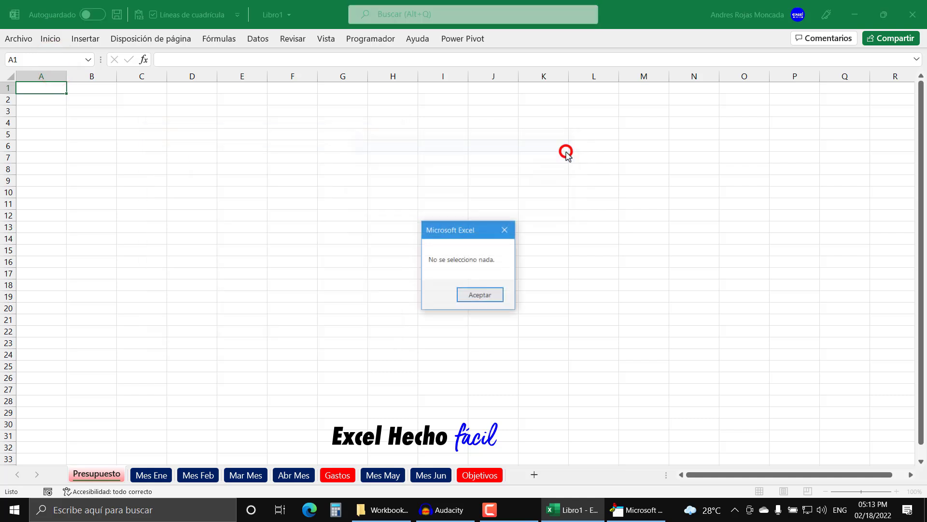
click(505, 230)
- Run SeleccionarHojas with 'Mes' to group the month sheets, then ungroup them
click(351, 42)
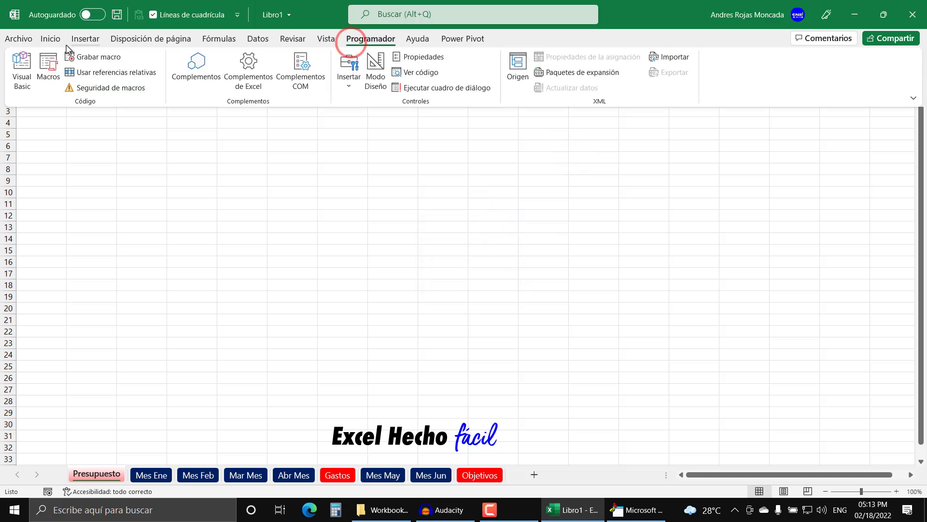
click(48, 66)
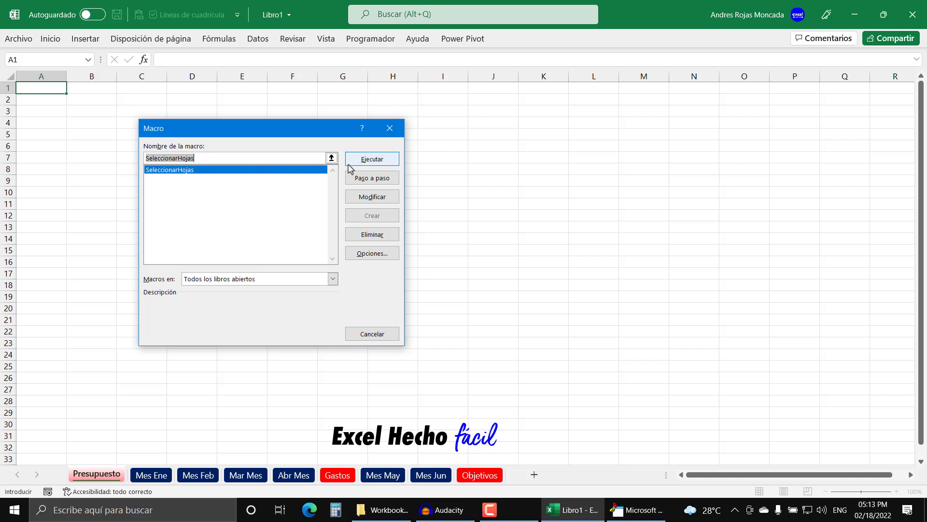
click(368, 162)
text(M)
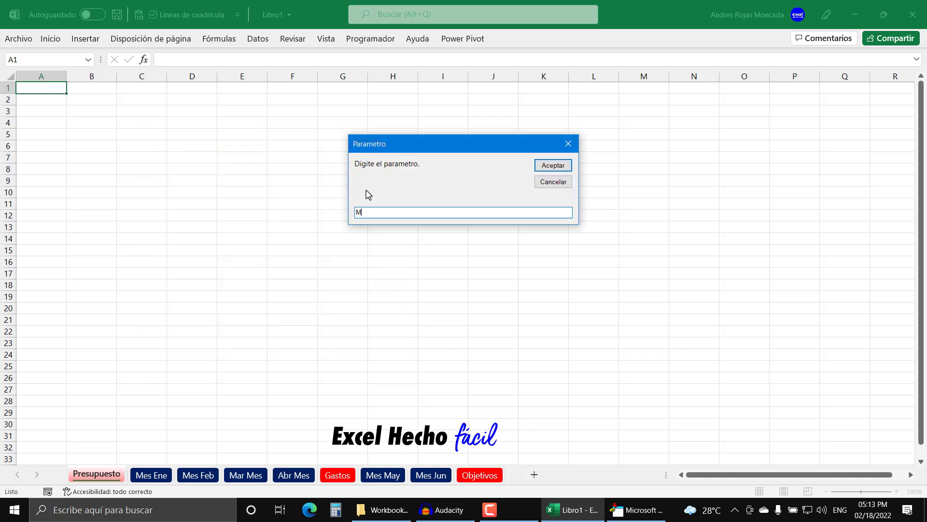
text(es)
click(555, 166)
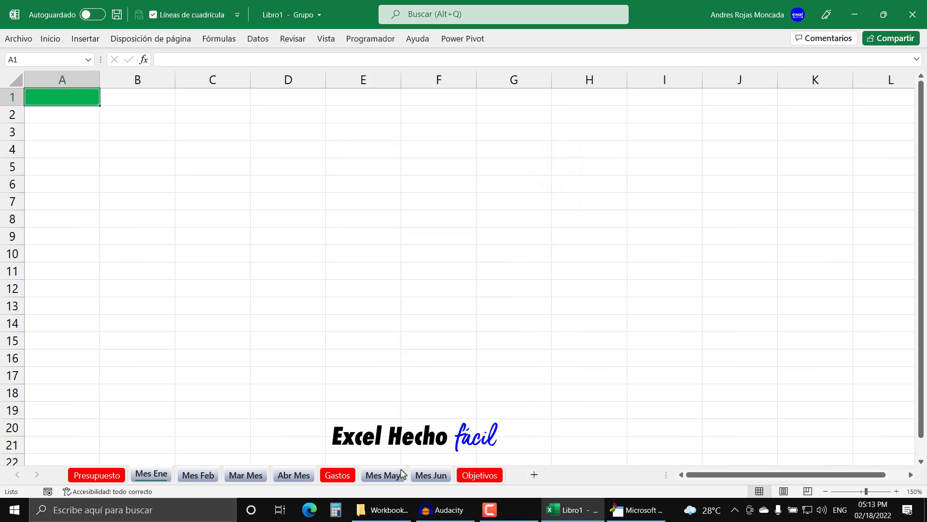
right_click(156, 480)
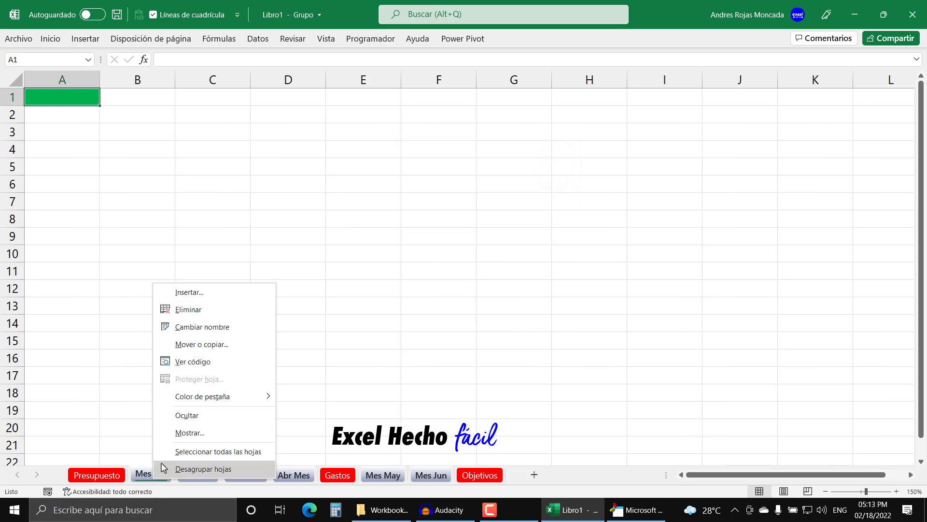
click(165, 471)
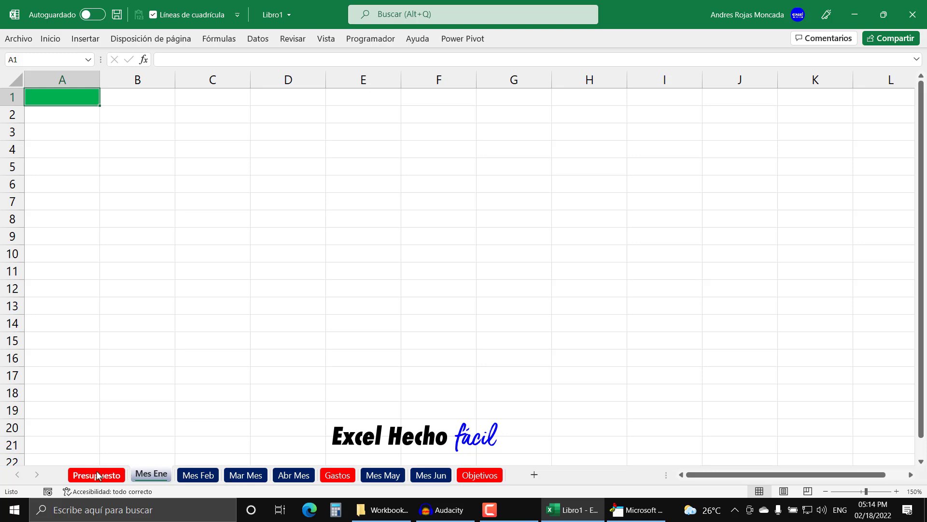
- Run SeleccionarHojas with parameter 'o' to group Presupuesto, Gastos and Objetivos
click(371, 38)
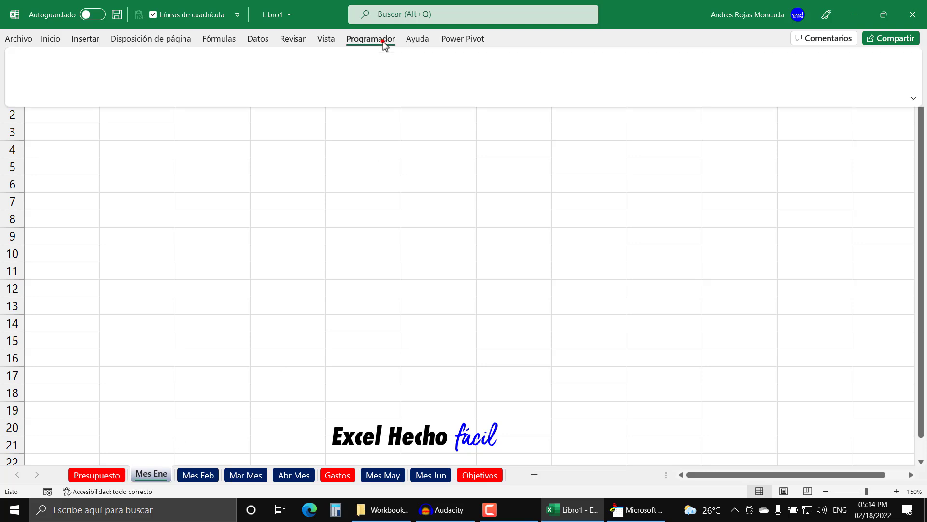
click(48, 68)
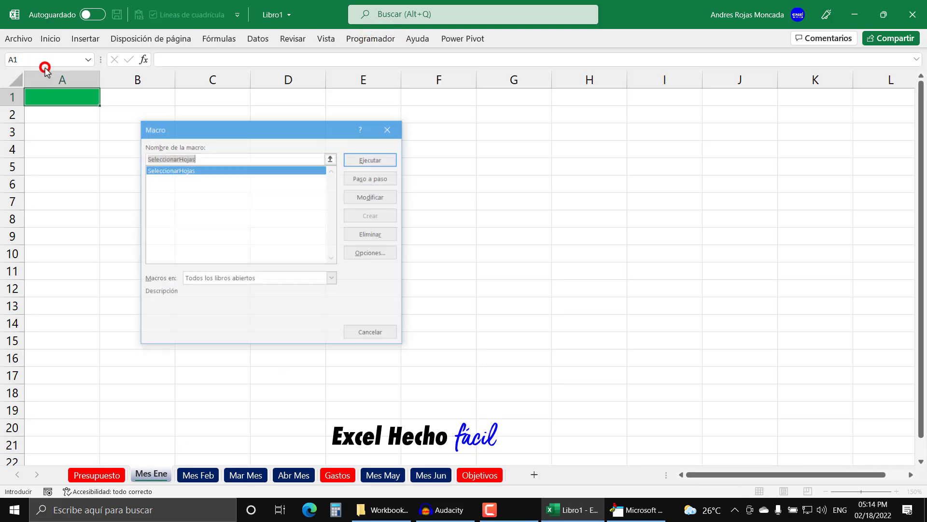
click(367, 165)
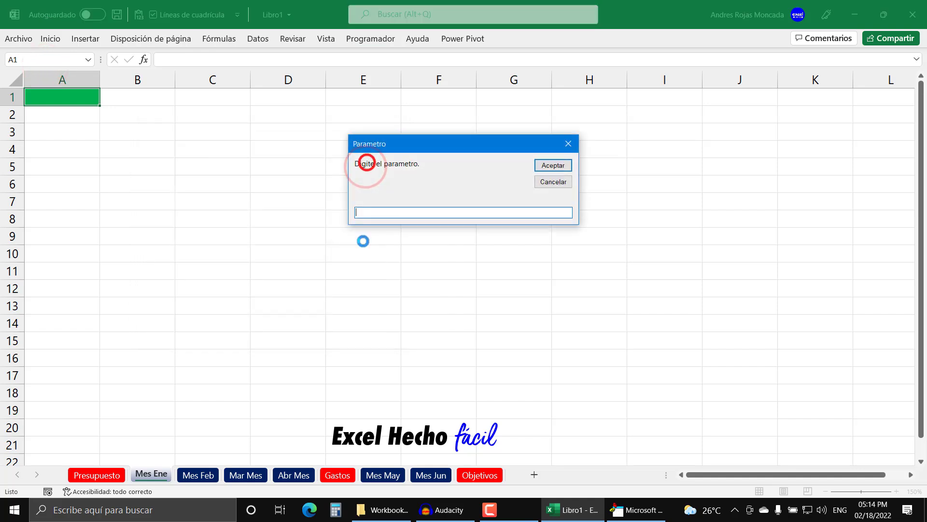
text(o)
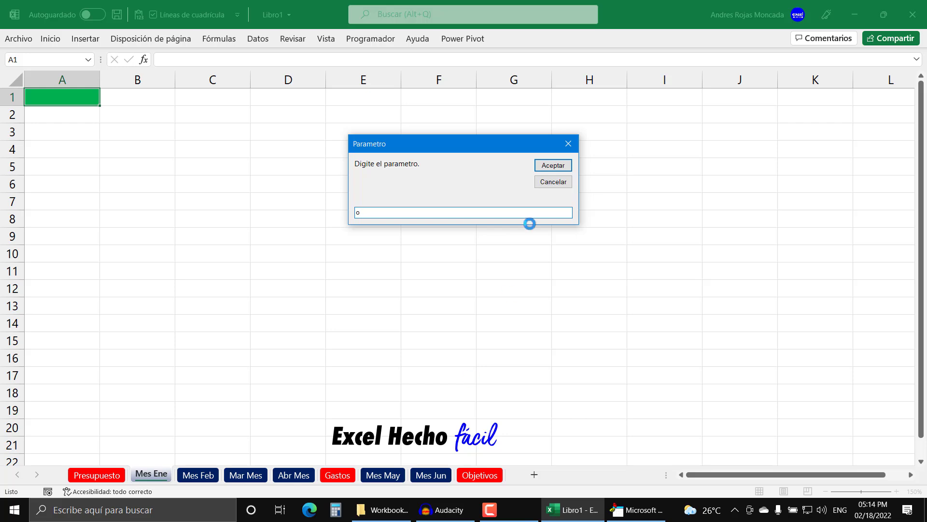
click(545, 166)
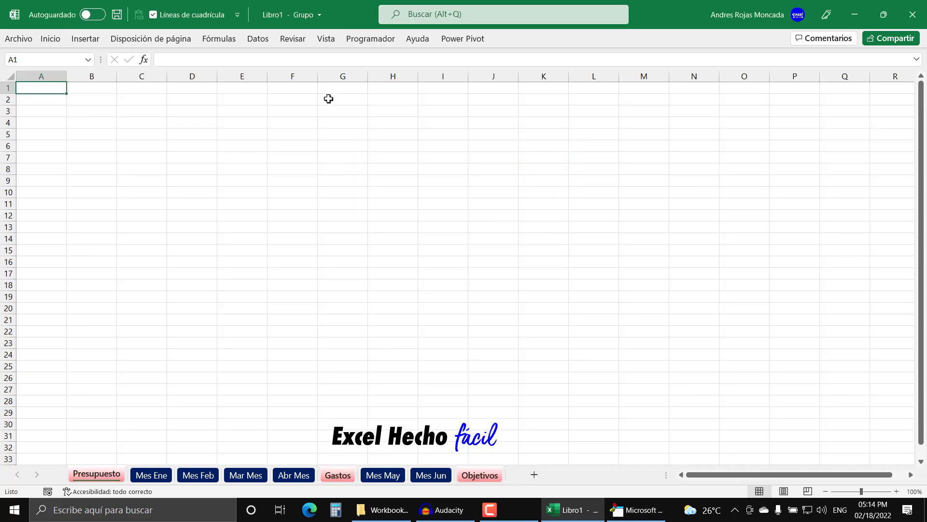
- Set the grouped sheets to a custom 200% zoom
click(326, 39)
click(555, 65)
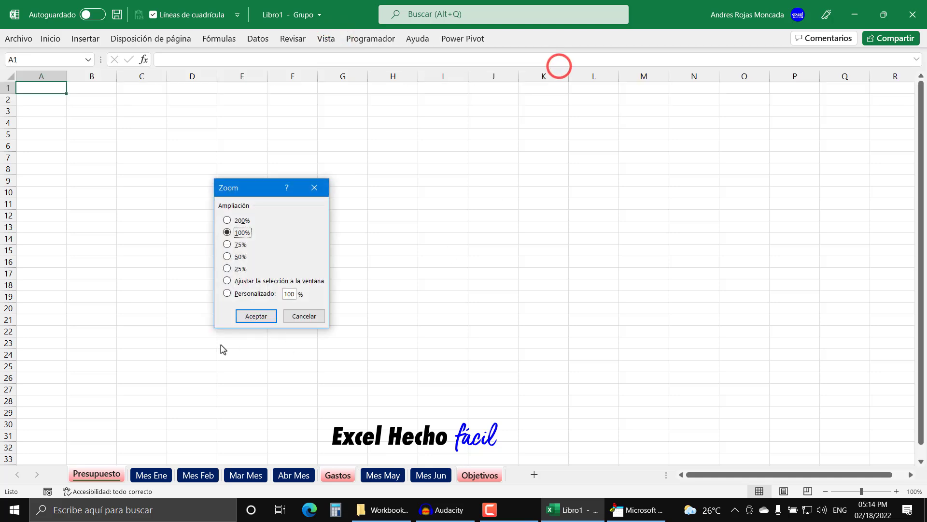
click(259, 293)
text(200)
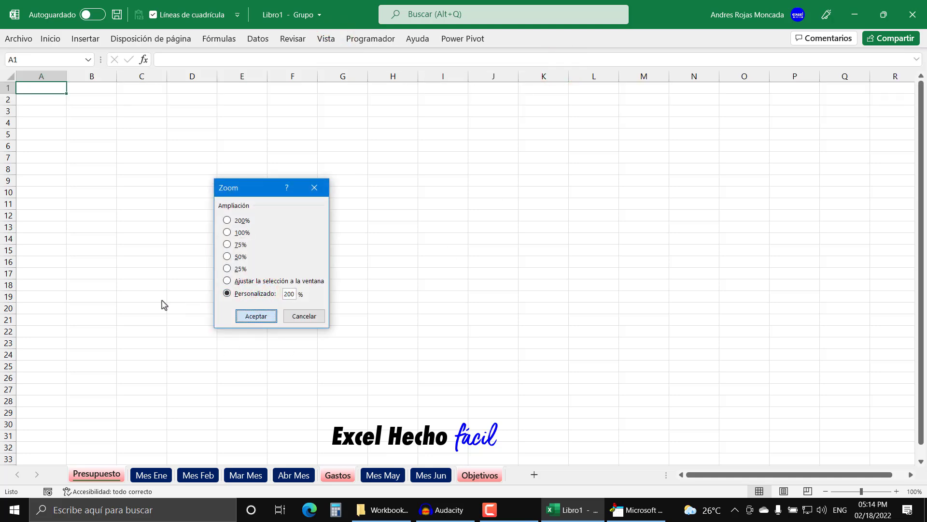
key(Return)
- Fill cell A1 black on the grouped sheets
click(50, 38)
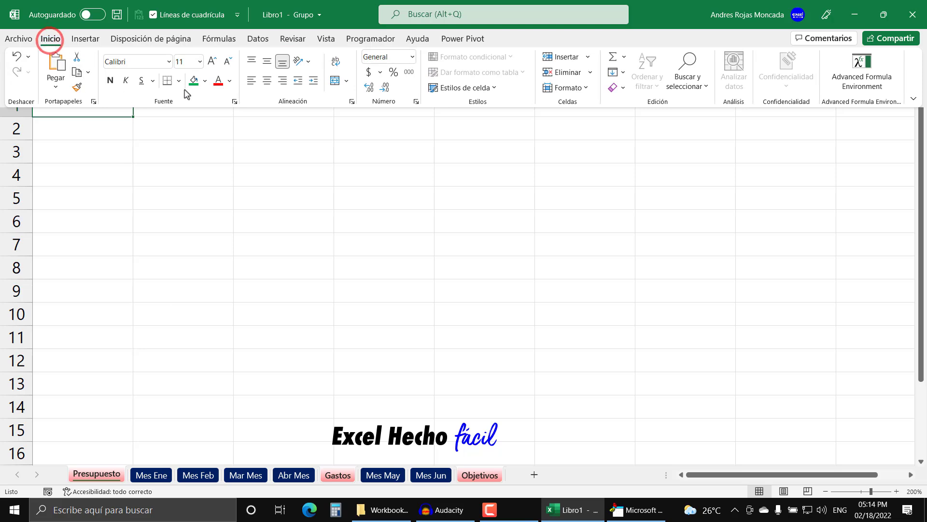
click(208, 82)
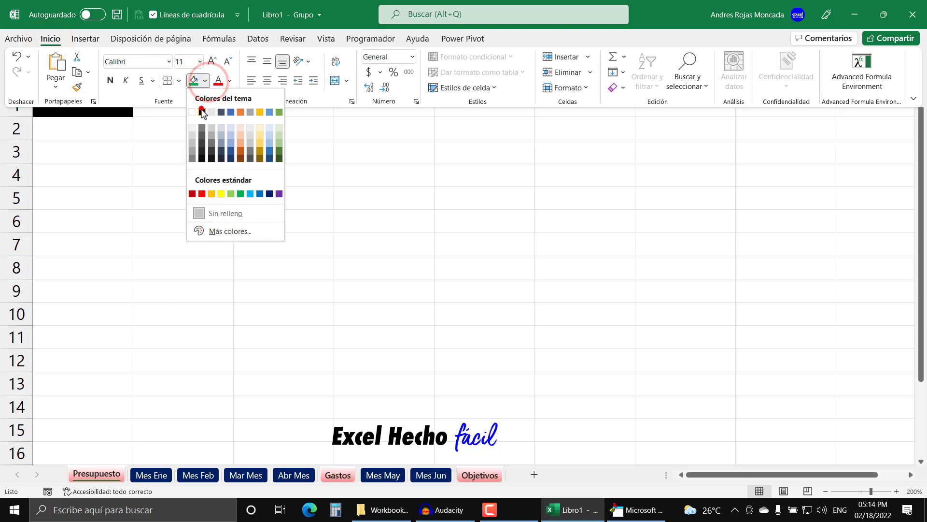
click(202, 110)
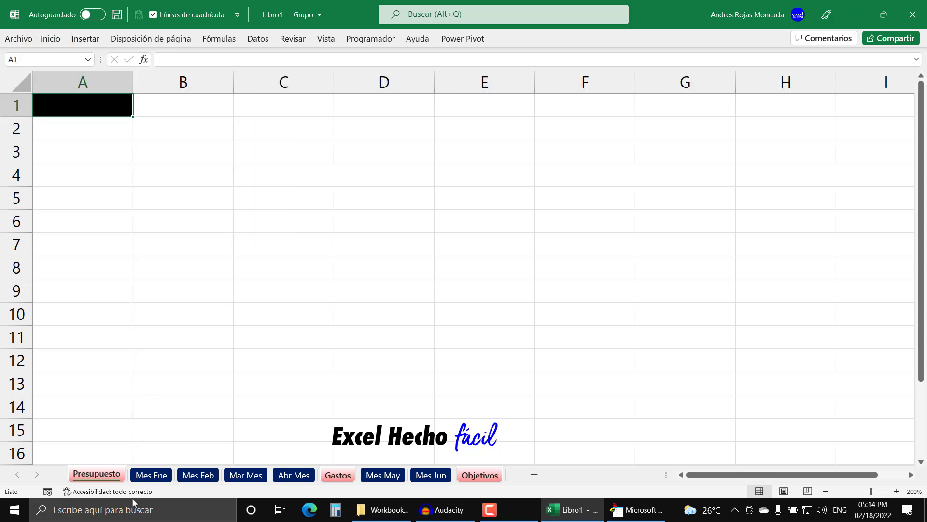
- Ungroup Presupuesto, Gastos and Objetivos, review every sheet tab, and return to the VBA editor
right_click(116, 481)
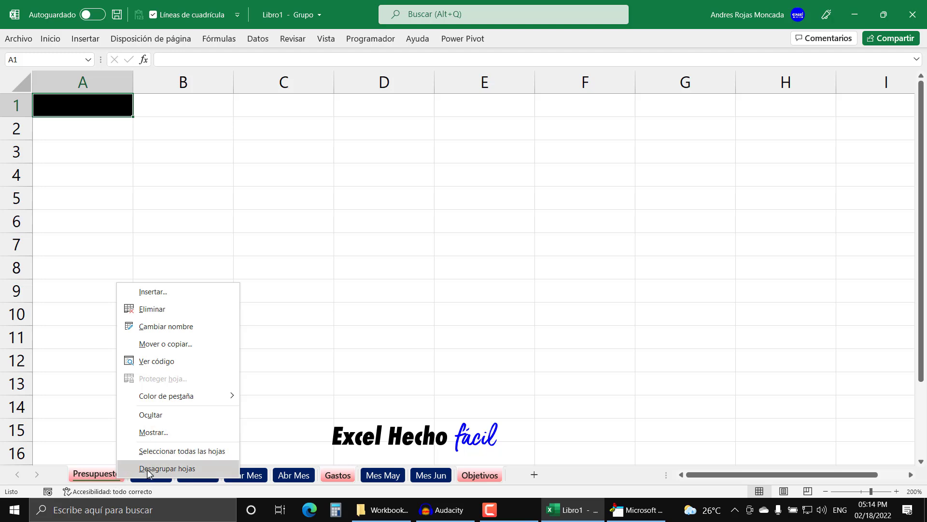
click(146, 468)
click(146, 475)
click(189, 476)
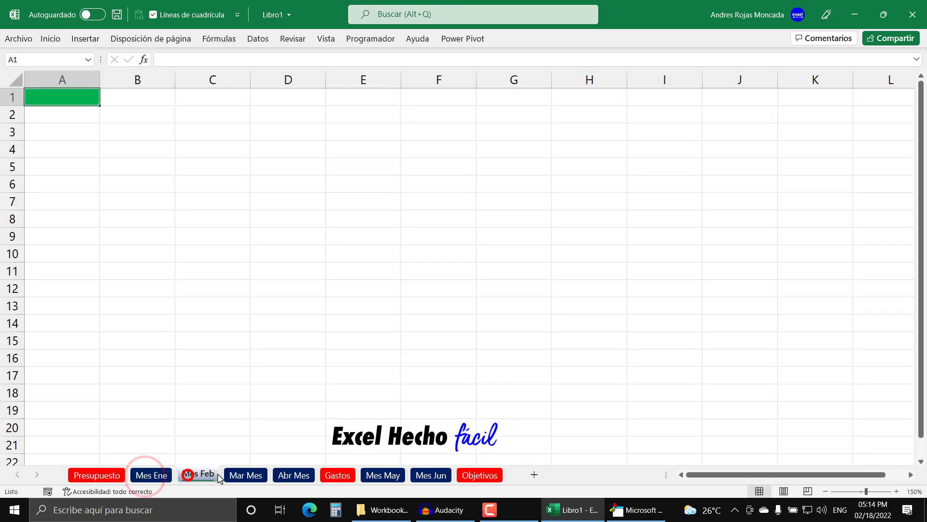
click(237, 474)
click(293, 475)
click(334, 475)
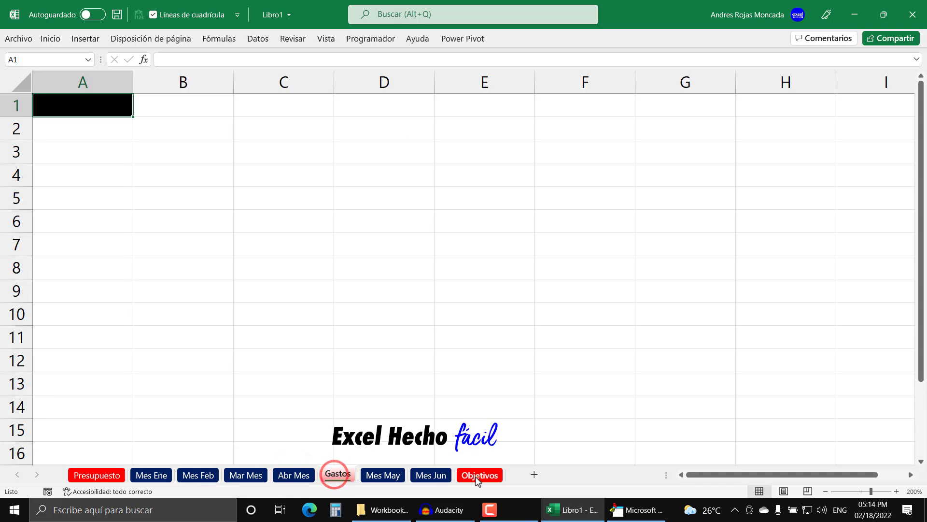
click(476, 475)
click(431, 475)
click(383, 474)
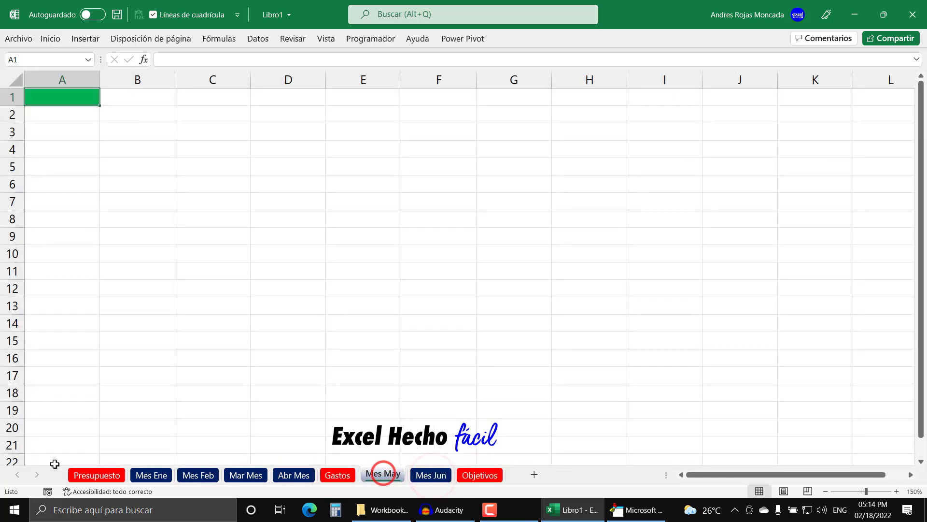
click(89, 478)
click(617, 511)
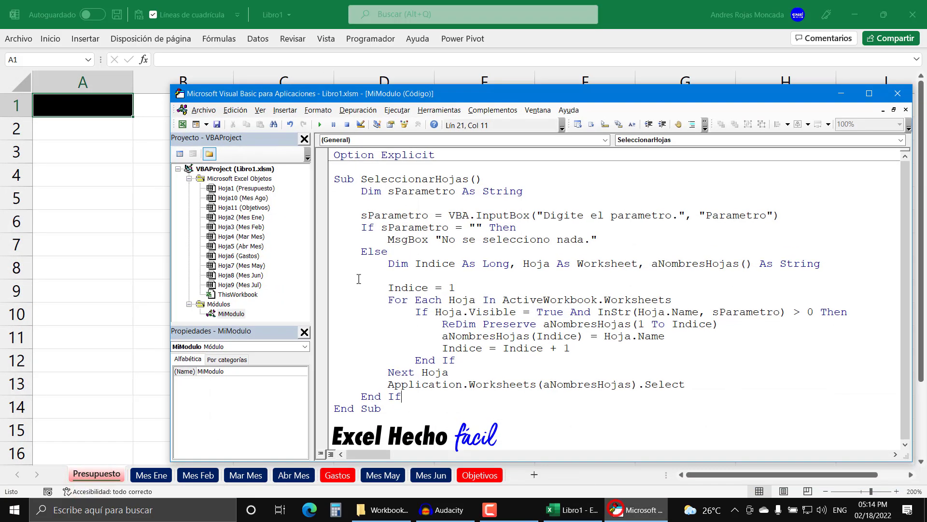